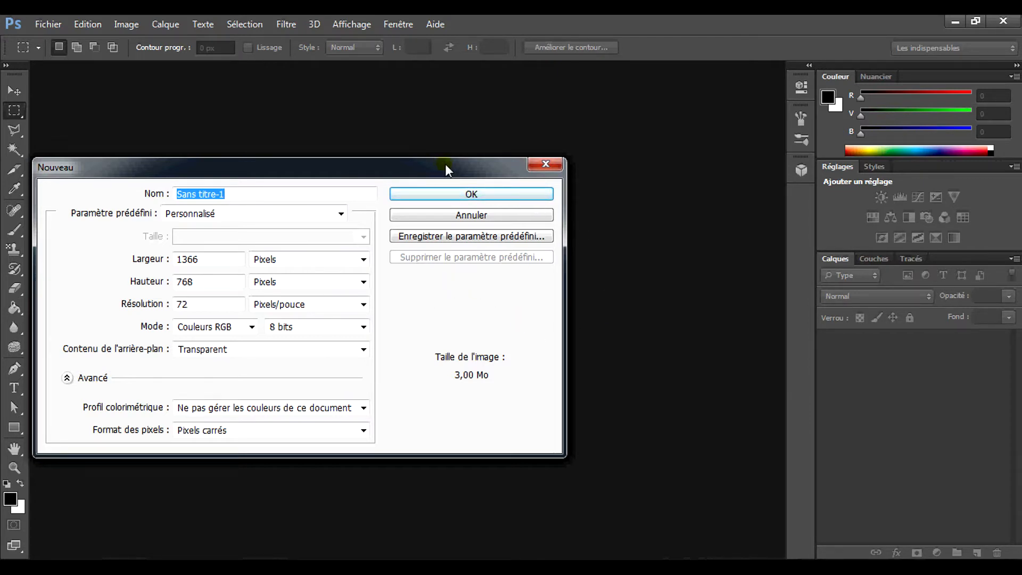
Create a transparent 1366 × 768 pixel RGB document at 72 pixels/inch and activate the Move tool
{"action": "left_click_drag", "start_coordinate": [445, 163], "coordinate": [482, 169]}
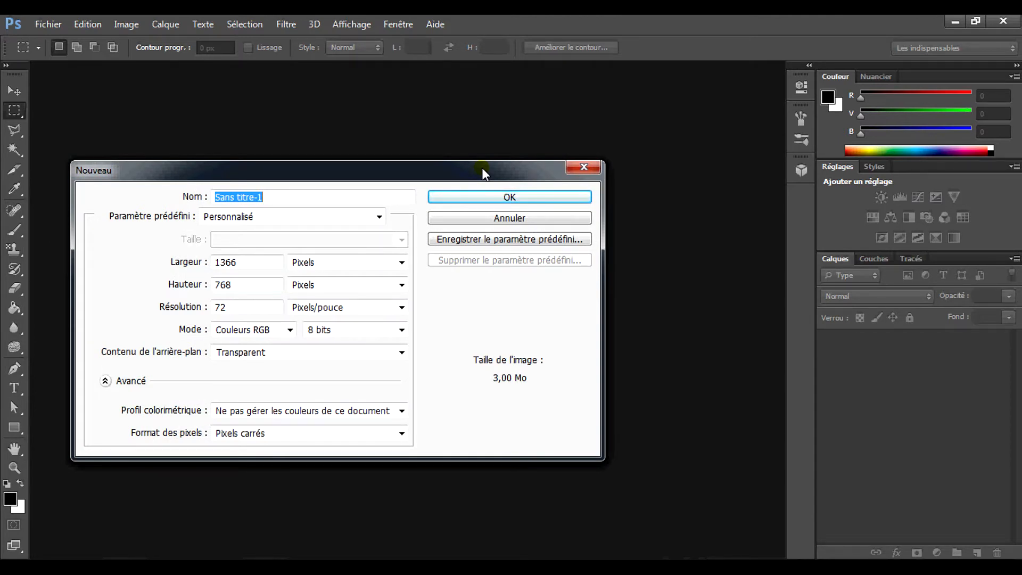
{"action": "left_click", "coordinate": [246, 267]}
{"action": "left_click", "coordinate": [246, 287]}
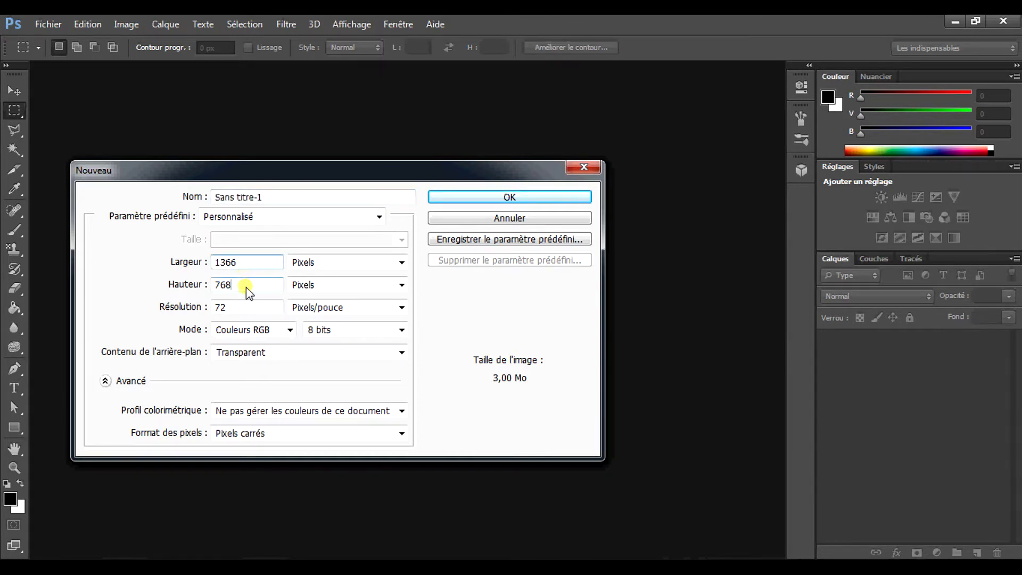
{"action": "left_click", "coordinate": [244, 265]}
{"action": "left_click", "coordinate": [244, 288]}
{"action": "key", "text": "Return"}
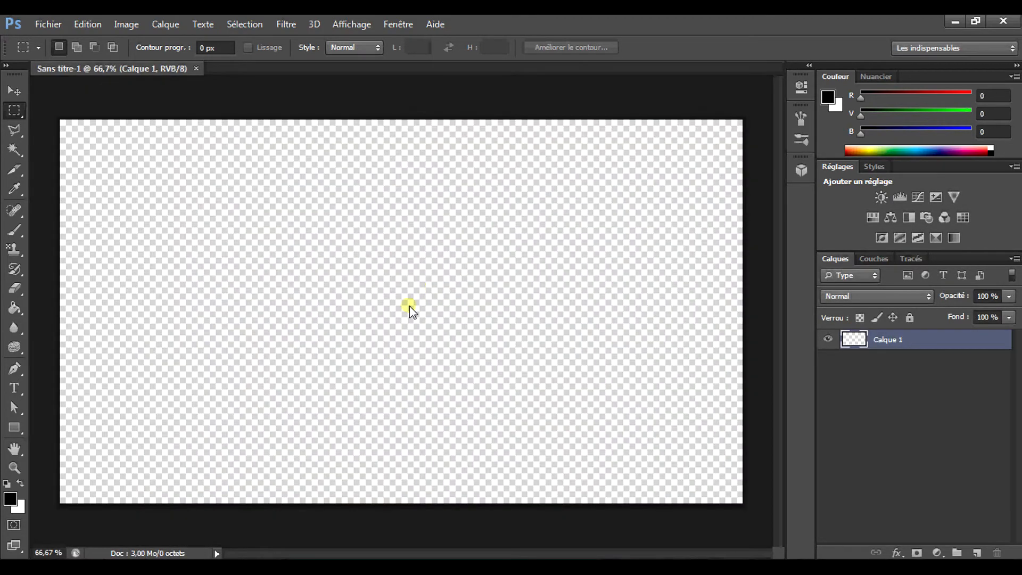
{"action": "left_click", "coordinate": [15, 91]}
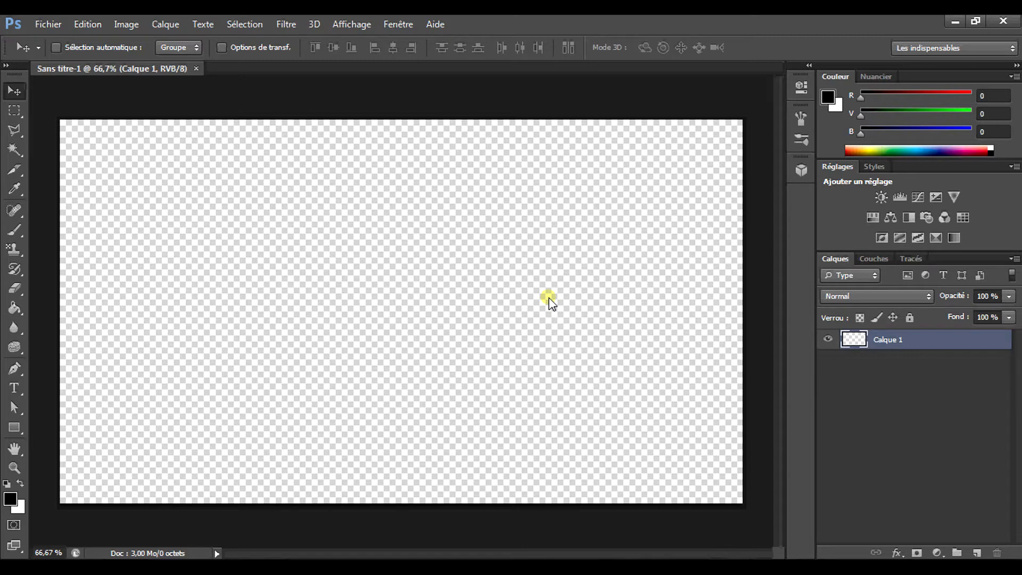
Switch to the ressources image folder in Windows Explorer and open its Textures subfolder
{"action": "left_click", "coordinate": [121, 565]}
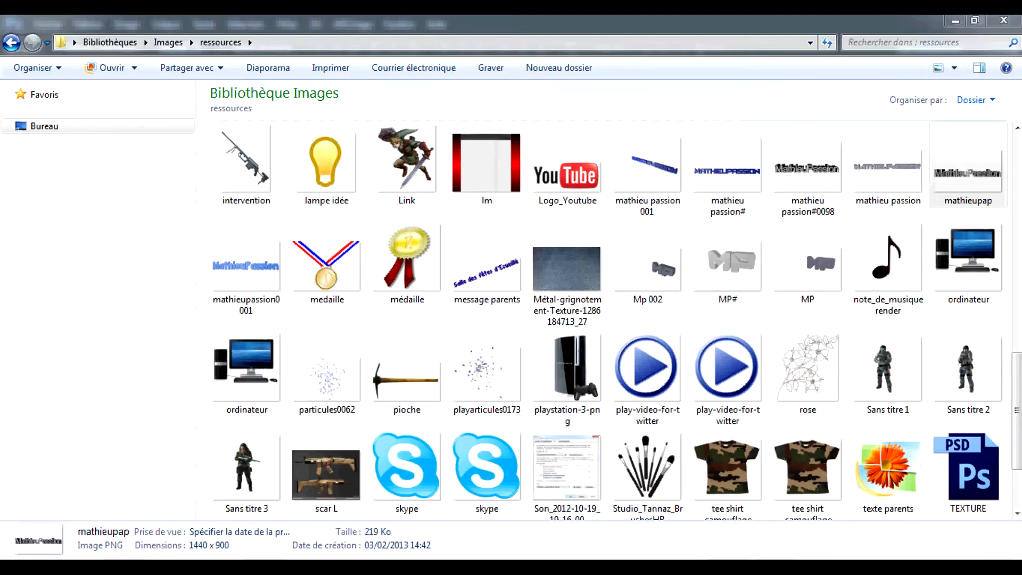
{"action": "left_click", "coordinate": [332, 309]}
{"action": "key", "text": "t"}
{"action": "key", "text": "t"}
{"action": "key", "text": "t"}
{"action": "key", "text": "t"}
{"action": "key", "text": "t"}
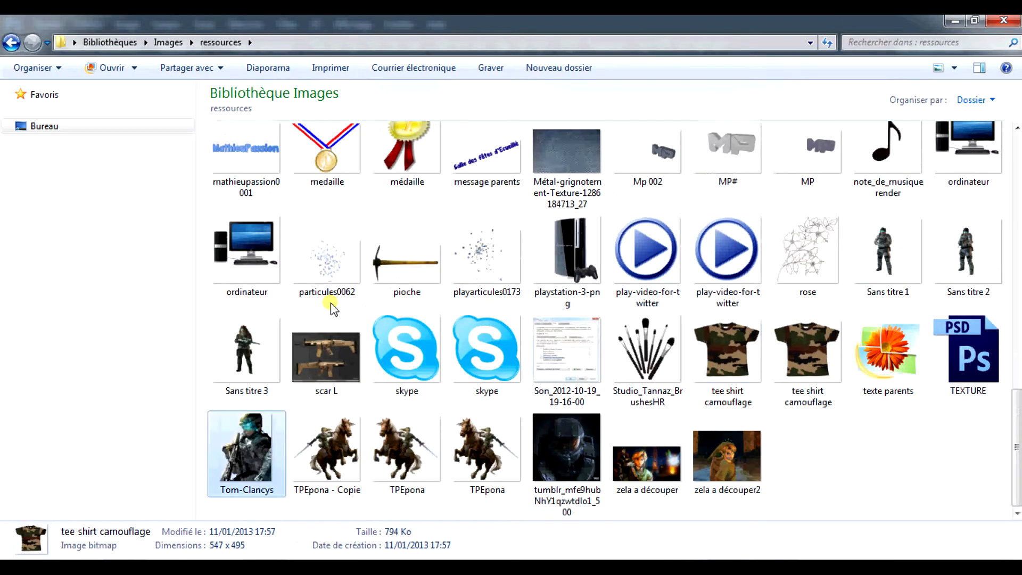
{"action": "key", "text": "t"}
{"action": "key", "text": "t"}
{"action": "key", "text": "t"}
{"action": "key", "text": "t"}
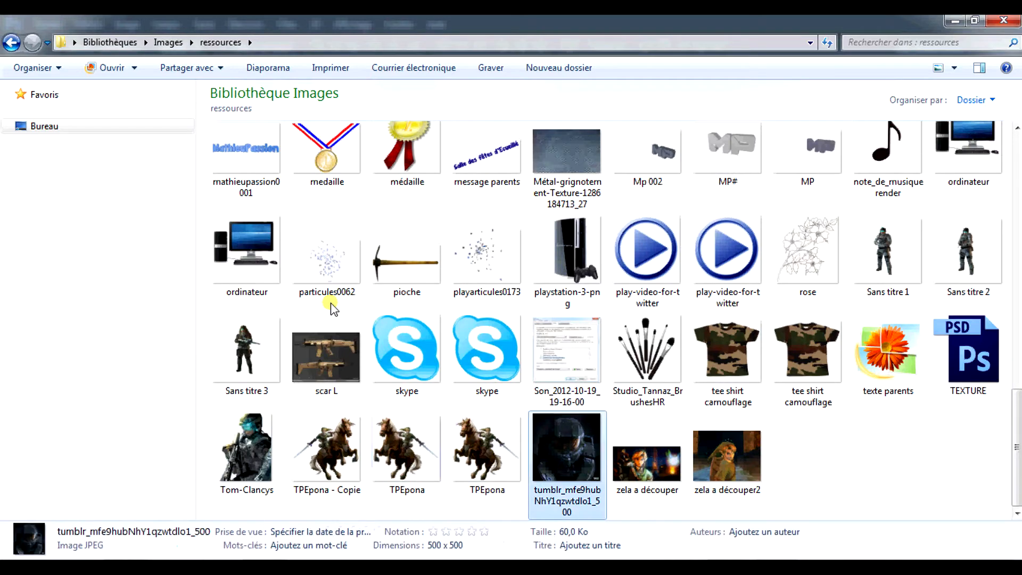
{"action": "key", "text": "t"}
{"action": "key", "text": "Return"}
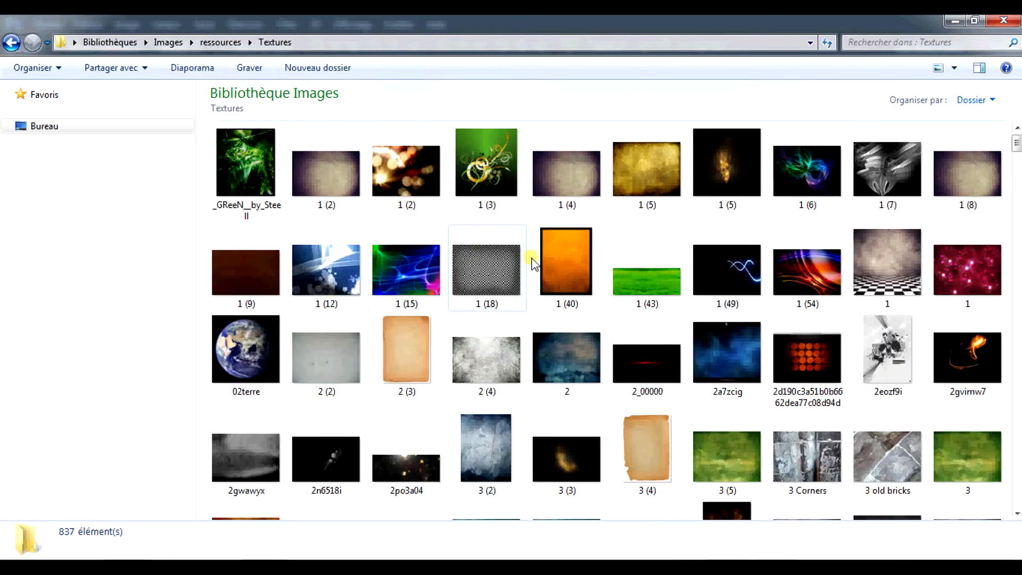
Browse the texture images and preview texture 41 at full size
{"action": "scroll", "coordinate": [536, 252], "scroll_direction": "down", "scroll_amount": 5}
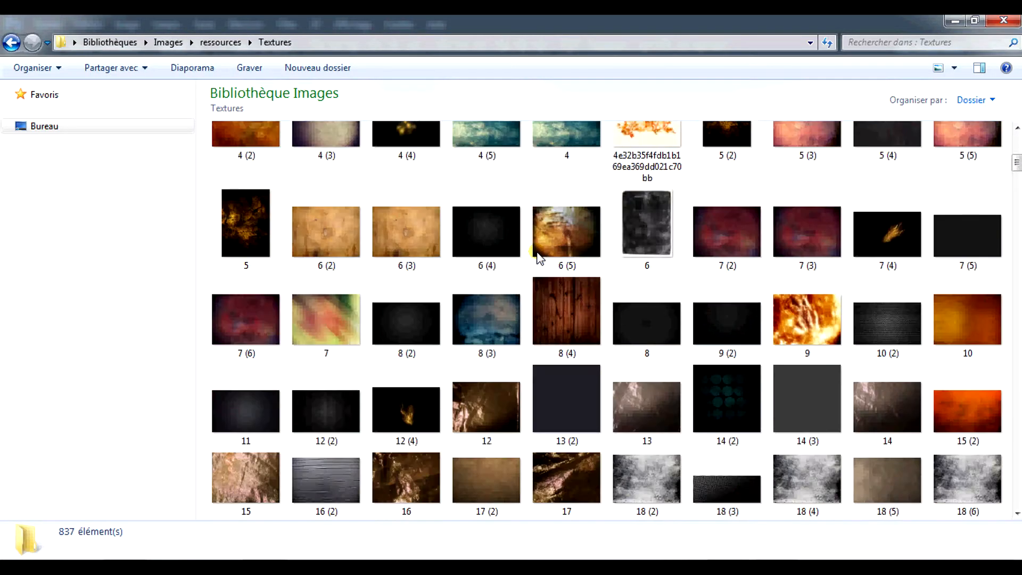
{"action": "scroll", "coordinate": [537, 256], "scroll_direction": "down", "scroll_amount": 5}
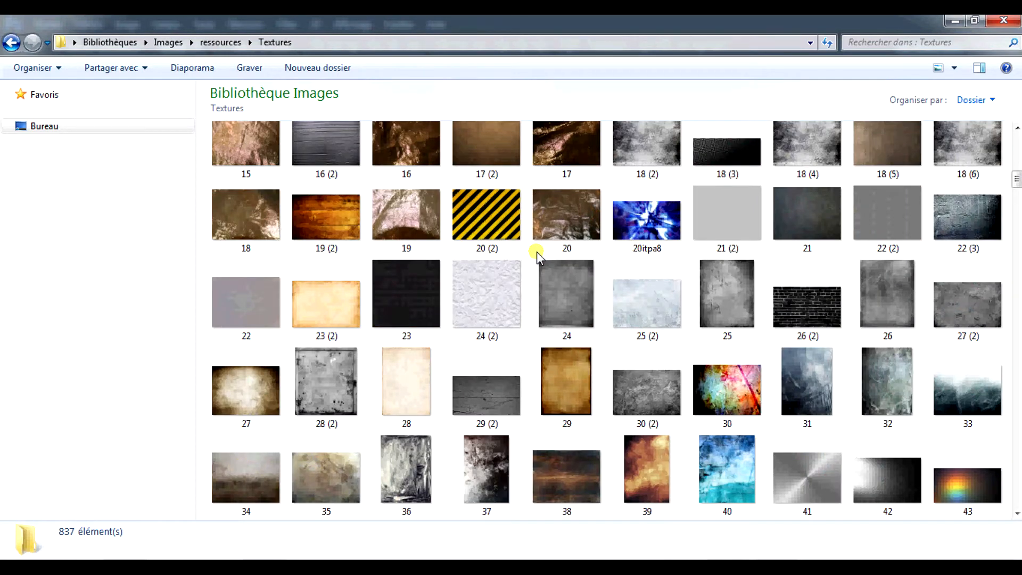
{"action": "scroll", "coordinate": [537, 252], "scroll_direction": "down", "scroll_amount": 3}
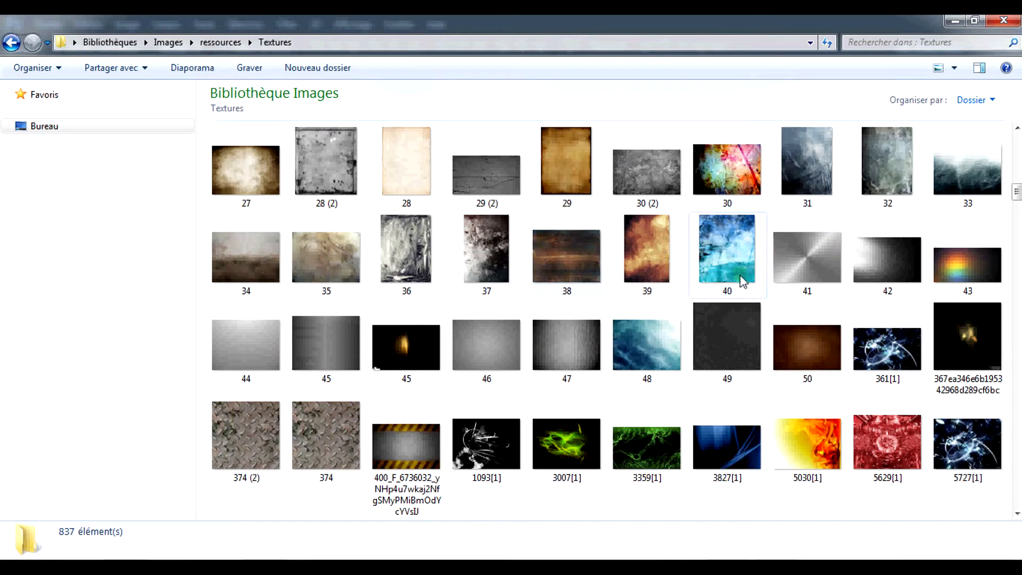
{"action": "double_click", "coordinate": [833, 263]}
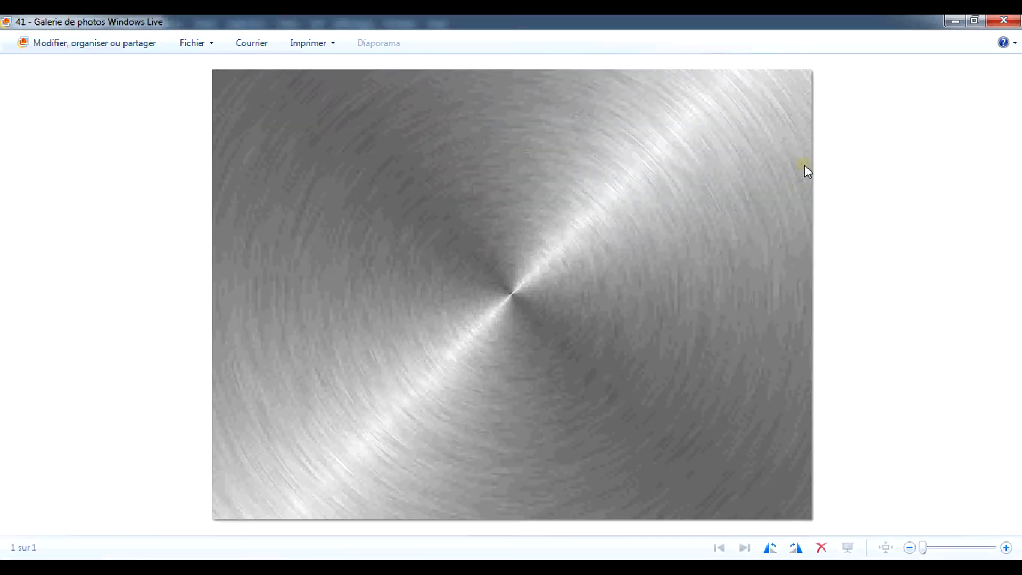
{"action": "left_click", "coordinate": [1003, 20]}
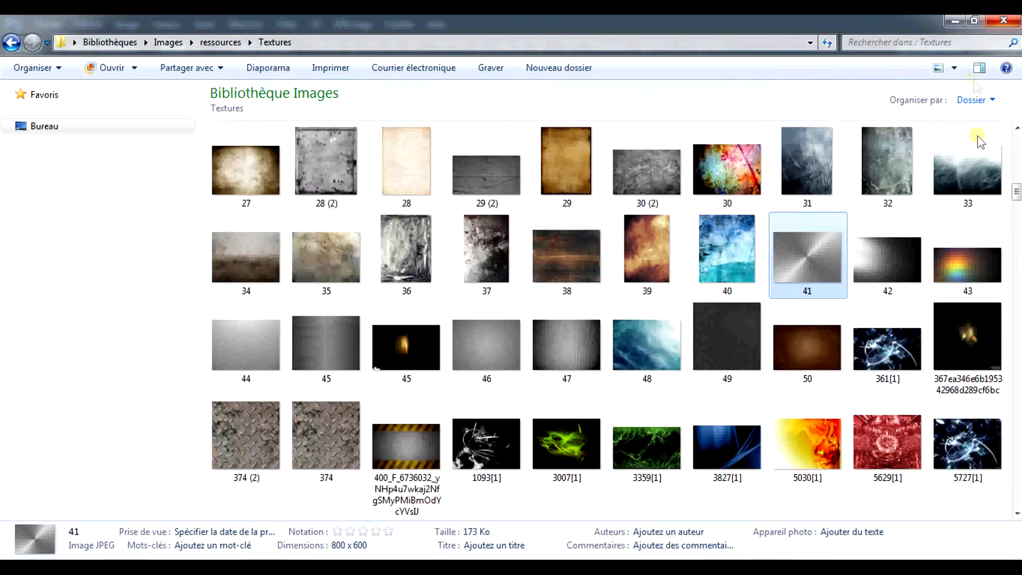
Place texture 33 in the Photoshop document and undo a free, non-proportional enlargement of it
{"action": "left_click", "coordinate": [967, 168]}
{"action": "left_click_drag", "start_coordinate": [549, 431], "coordinate": [382, 337]}
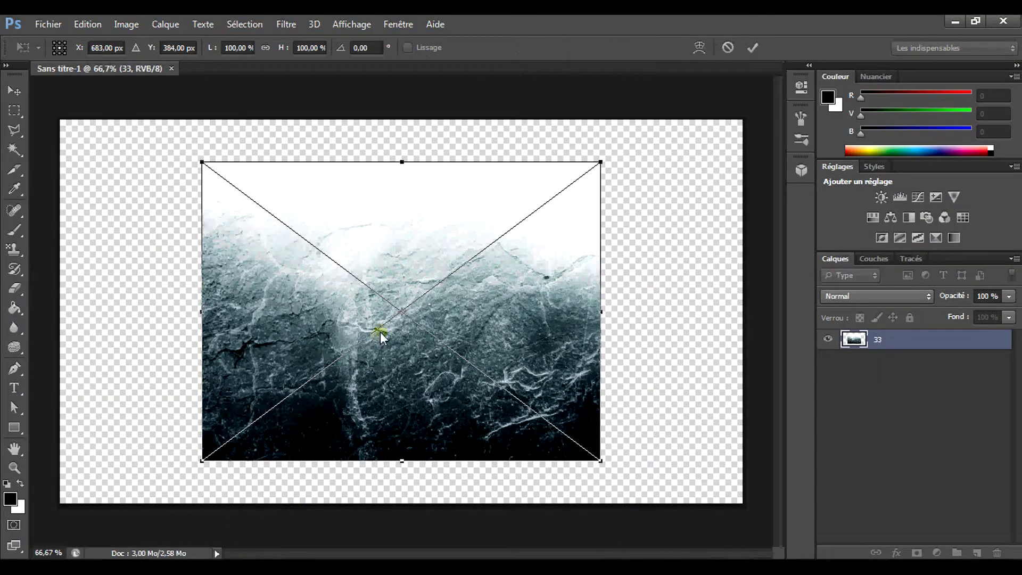
{"action": "left_click_drag", "start_coordinate": [599, 165], "coordinate": [776, 14]}
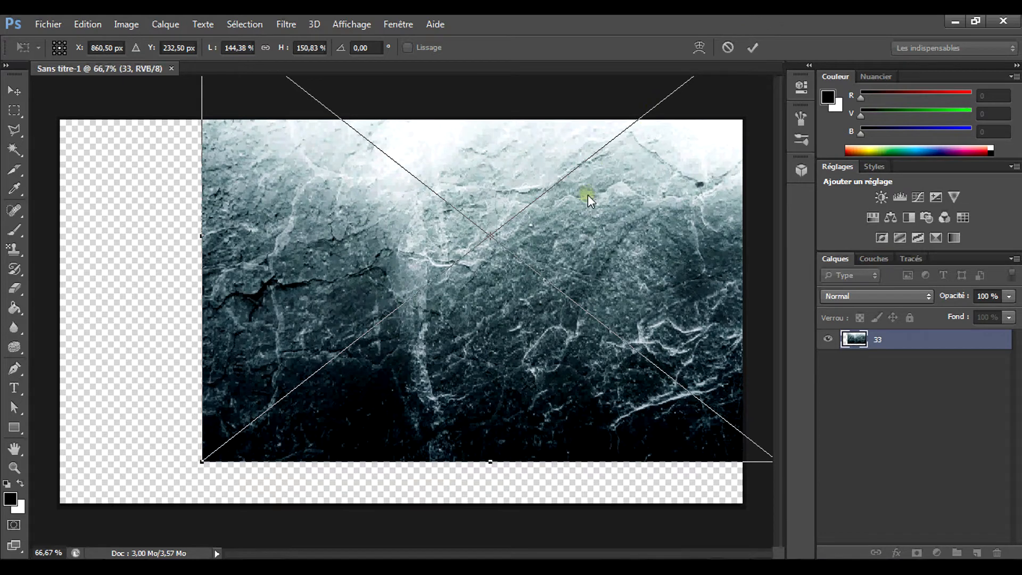
{"action": "key", "text": "ctrl+z"}
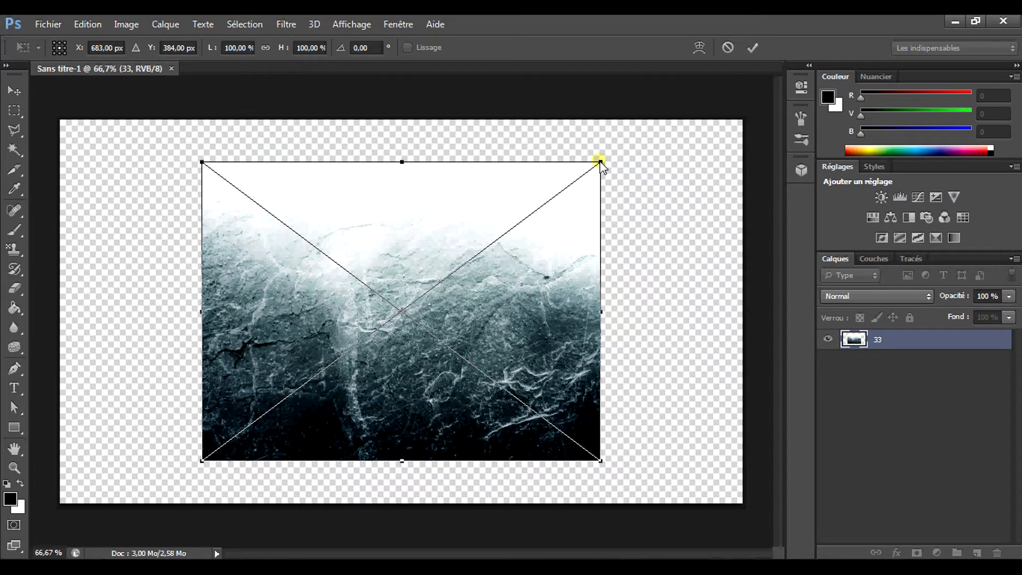
Enlarge texture 33 proportionally to about 139% and position it to cover the whole canvas
{"action": "left_click_drag", "start_coordinate": [600, 162], "coordinate": [742, 24]}
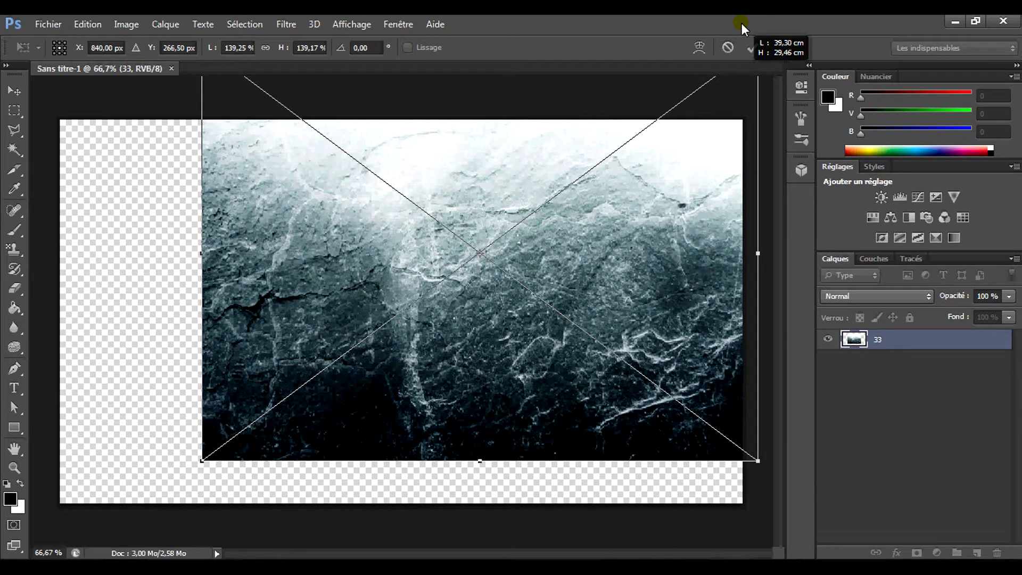
{"action": "left_click_drag", "start_coordinate": [742, 23], "coordinate": [742, 27]}
{"action": "left_click_drag", "start_coordinate": [673, 195], "coordinate": [529, 257]}
{"action": "left_click_drag", "start_coordinate": [616, 106], "coordinate": [755, 50]}
{"action": "left_click", "coordinate": [754, 50]}
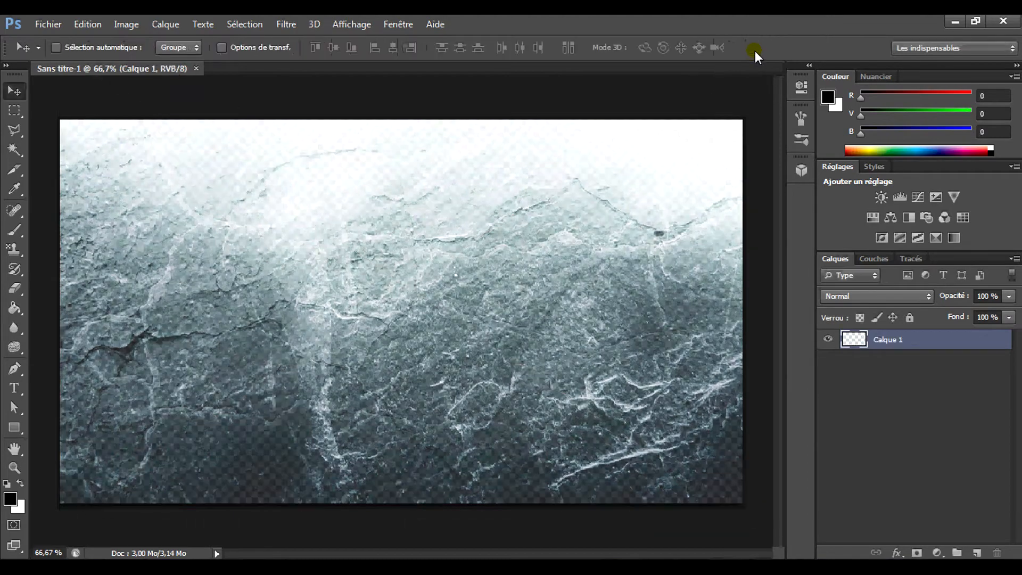
Return to the Textures folder in Windows Explorer, browse further and preview the Block Form texture
{"action": "key", "text": "alt+Tab"}
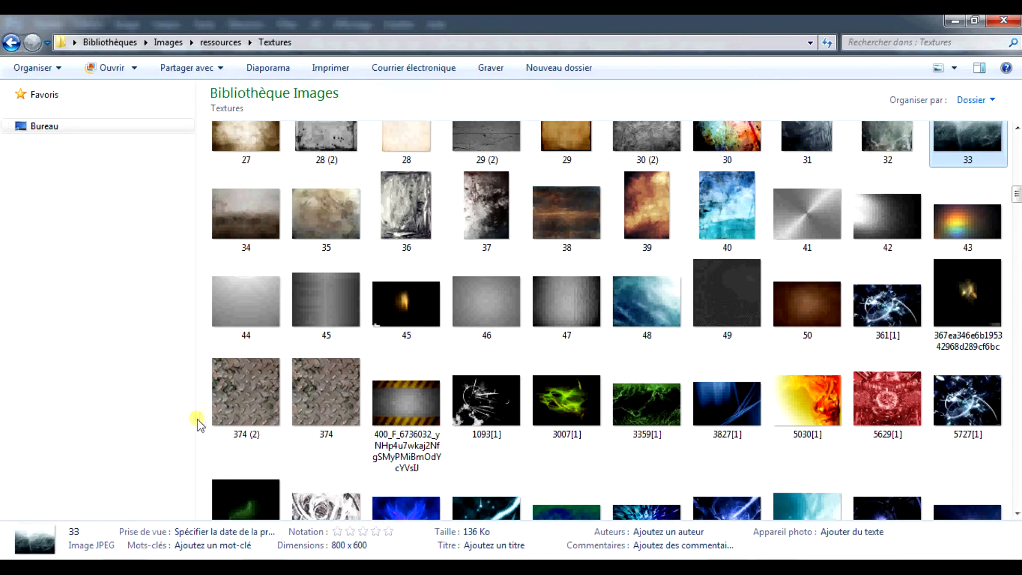
{"action": "scroll", "coordinate": [212, 392], "scroll_direction": "down", "scroll_amount": 5}
{"action": "scroll", "coordinate": [212, 388], "scroll_direction": "down", "scroll_amount": 12}
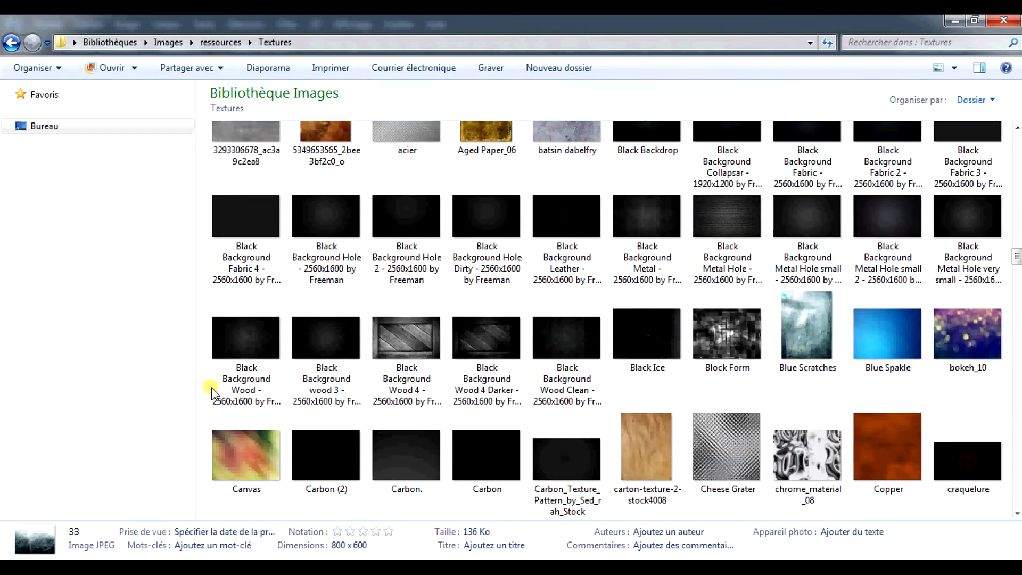
{"action": "scroll", "coordinate": [212, 391], "scroll_direction": "down", "scroll_amount": 2}
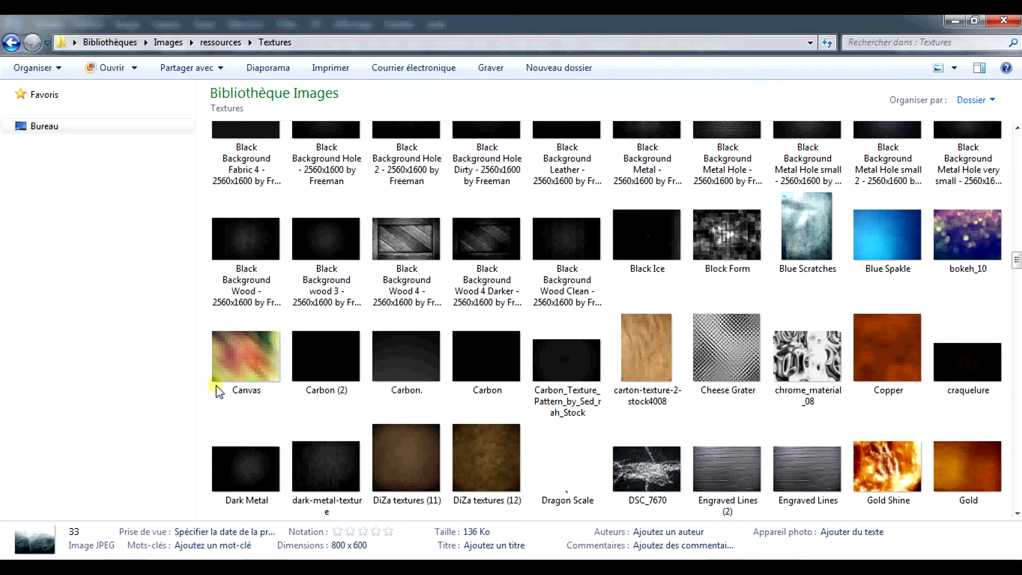
{"action": "left_click", "coordinate": [727, 236]}
{"action": "double_click", "coordinate": [728, 235]}
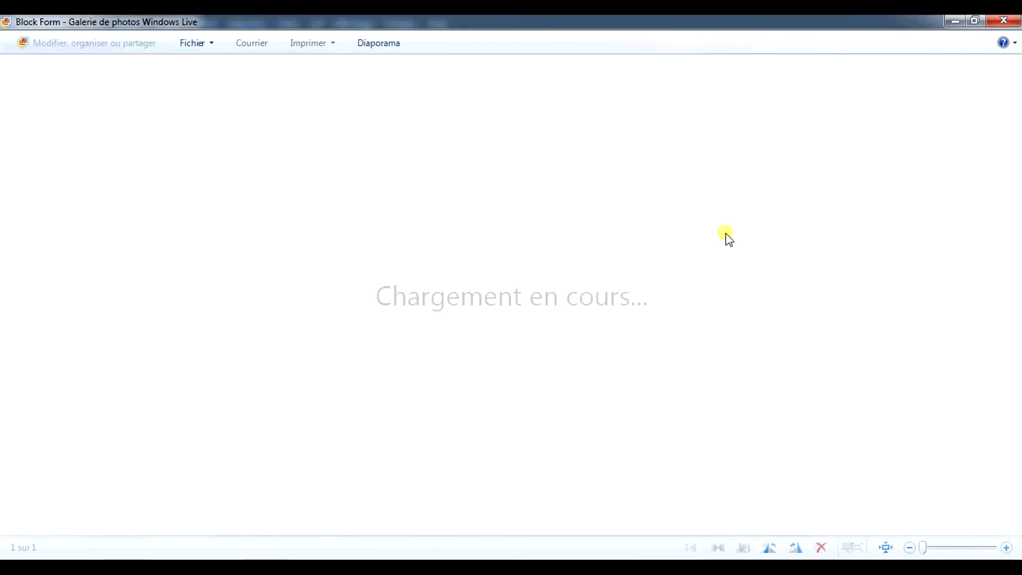
{"action": "left_click", "coordinate": [1011, 22]}
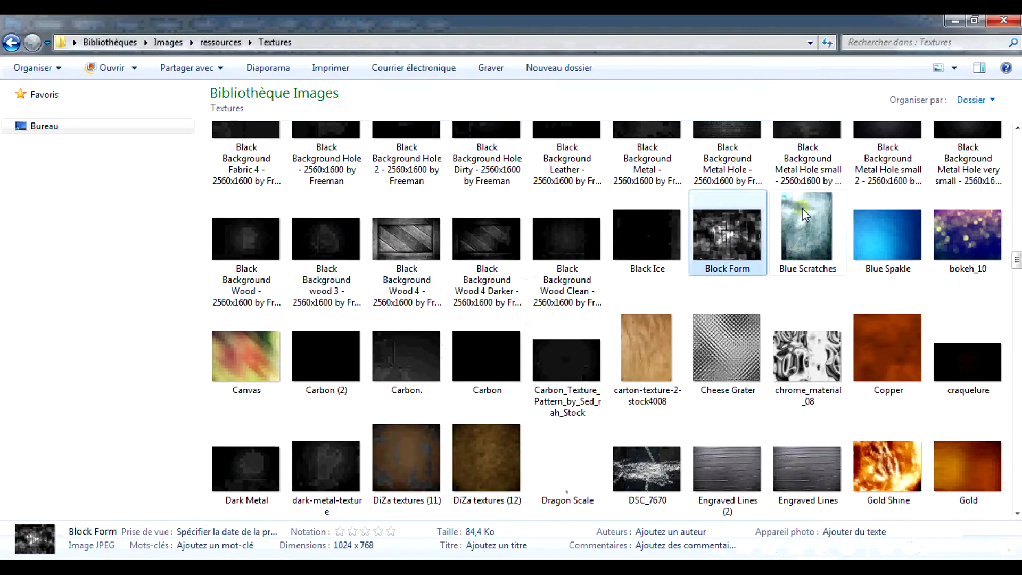
Find the Pink Marble texture and place it in the Photoshop document
{"action": "scroll", "coordinate": [743, 298], "scroll_direction": "down", "scroll_amount": 3}
{"action": "scroll", "coordinate": [742, 300], "scroll_direction": "down", "scroll_amount": 20}
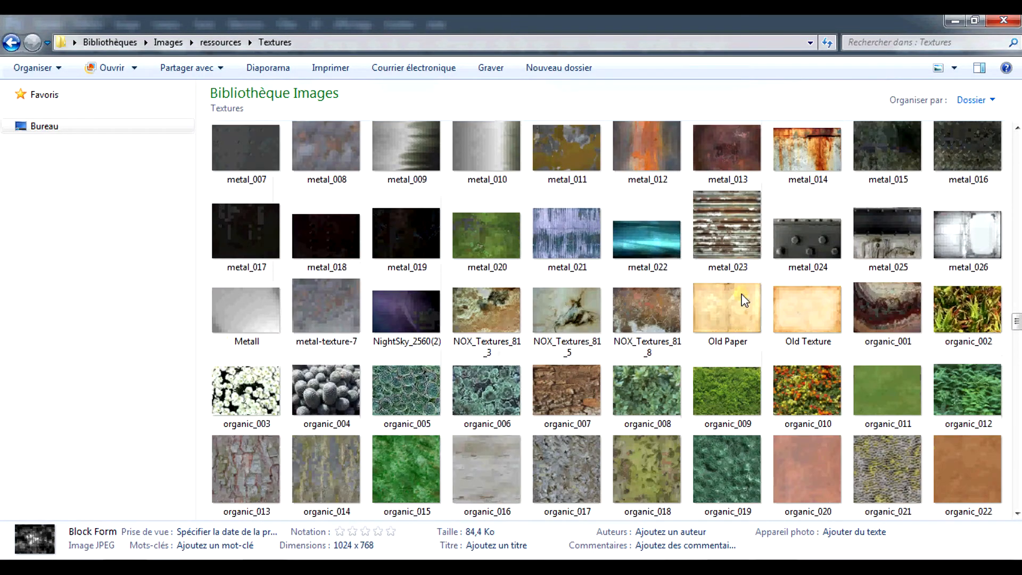
{"action": "scroll", "coordinate": [744, 300], "scroll_direction": "down", "scroll_amount": 6}
{"action": "left_click_drag", "start_coordinate": [644, 331], "coordinate": [309, 402]}
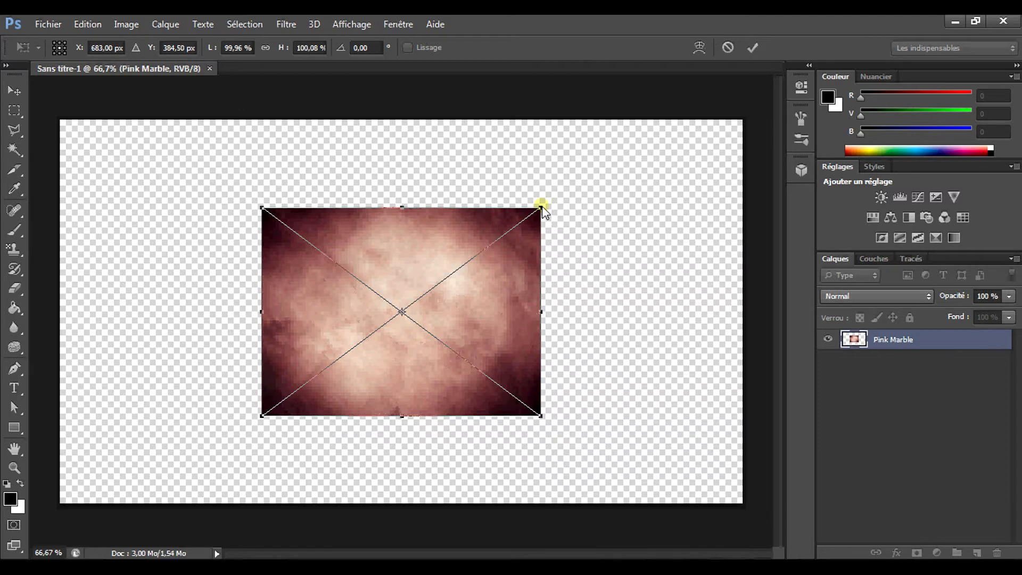
Enlarge Pink Marble to about 251% wide by 237% high, position it over the whole canvas and apply the transformation
{"action": "left_click_drag", "start_coordinate": [541, 208], "coordinate": [931, 13]}
{"action": "left_click_drag", "start_coordinate": [686, 206], "coordinate": [521, 328]}
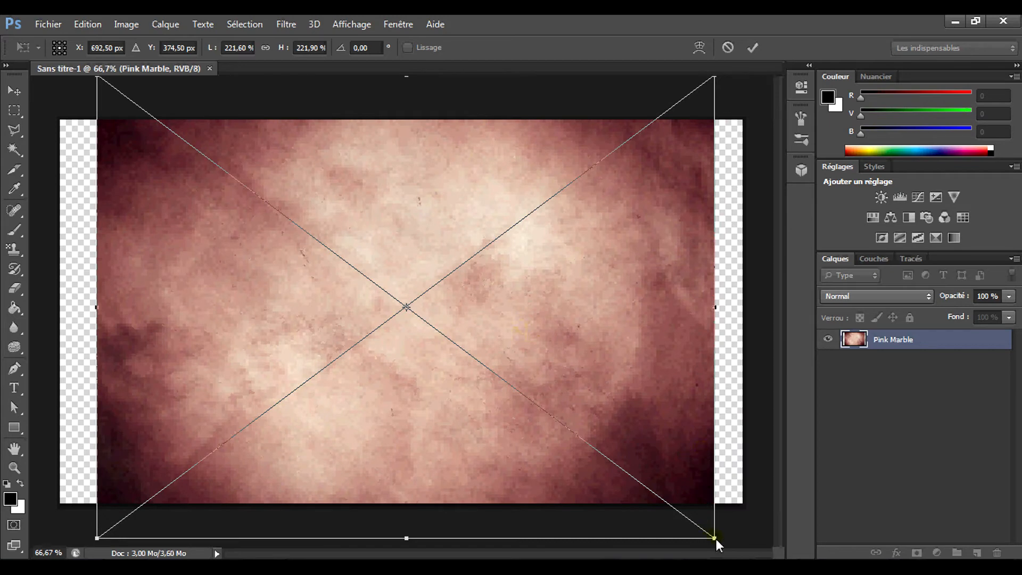
{"action": "left_click_drag", "start_coordinate": [717, 539], "coordinate": [798, 571]}
{"action": "left_click_drag", "start_coordinate": [615, 464], "coordinate": [567, 462]}
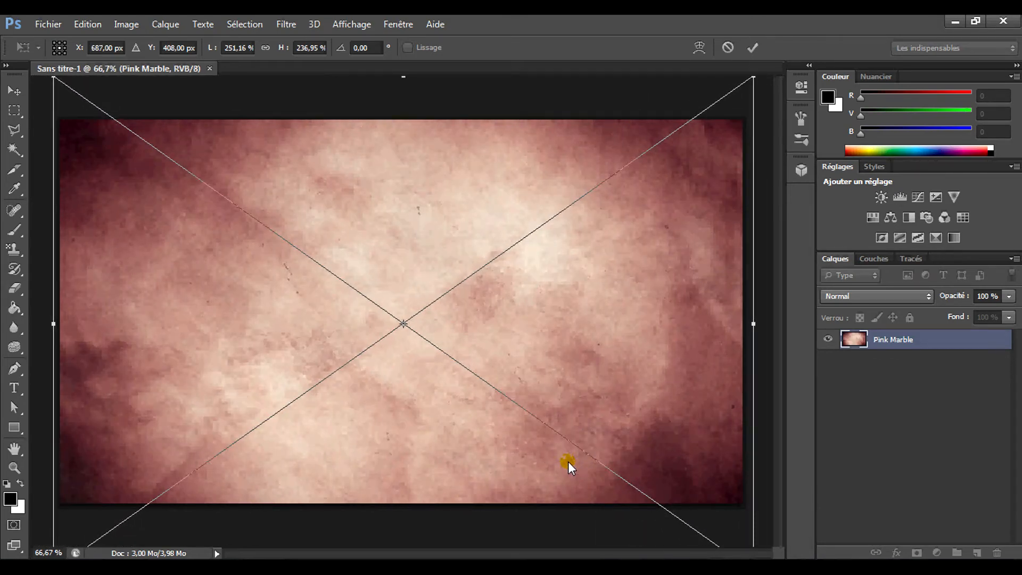
{"action": "key", "text": "Return"}
Compare the actual-pixels, fit-to-screen and full-screen views with the Zoom tool, then zoom out to 50%
{"action": "left_click", "coordinate": [15, 468]}
{"action": "left_click", "coordinate": [391, 47]}
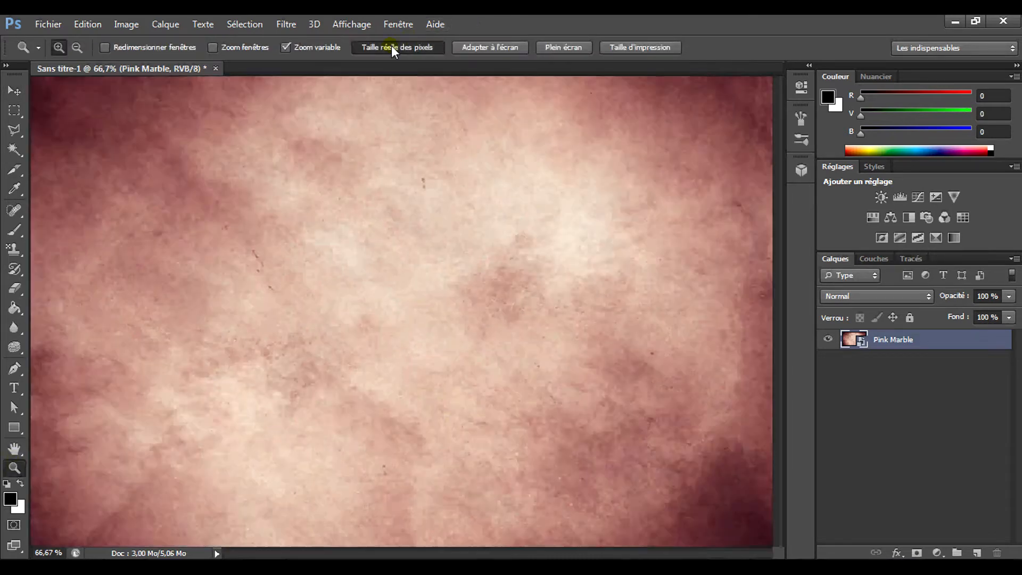
{"action": "left_click", "coordinate": [519, 45]}
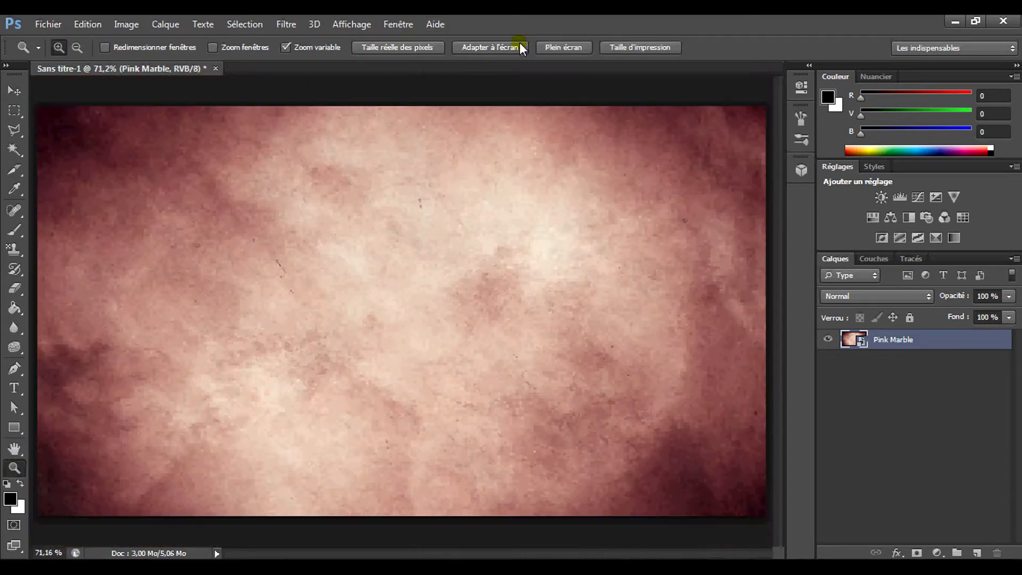
{"action": "left_click", "coordinate": [589, 49]}
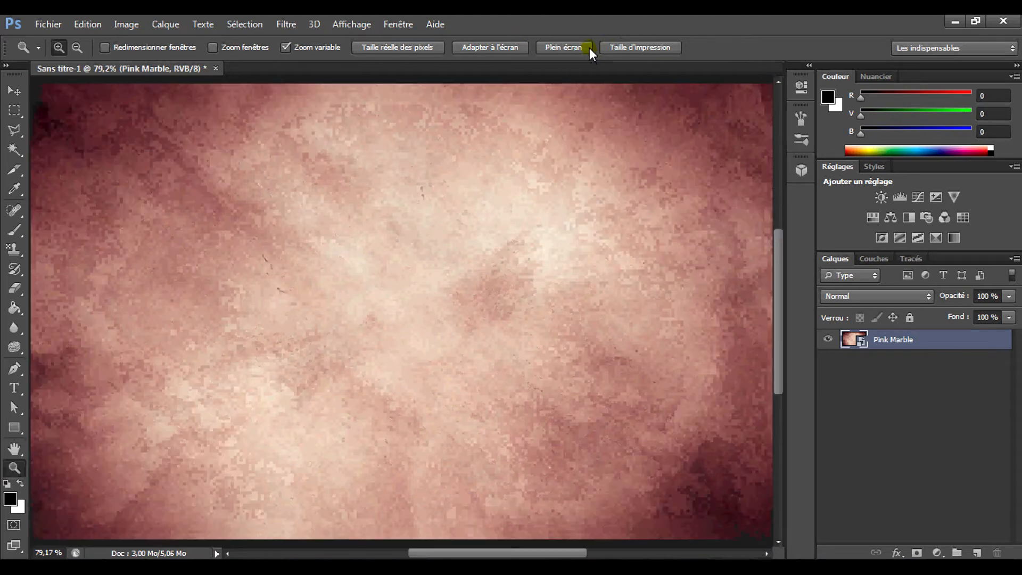
{"action": "left_click", "coordinate": [382, 233], "text": "alt"}
{"action": "left_click", "coordinate": [382, 233], "text": "alt"}
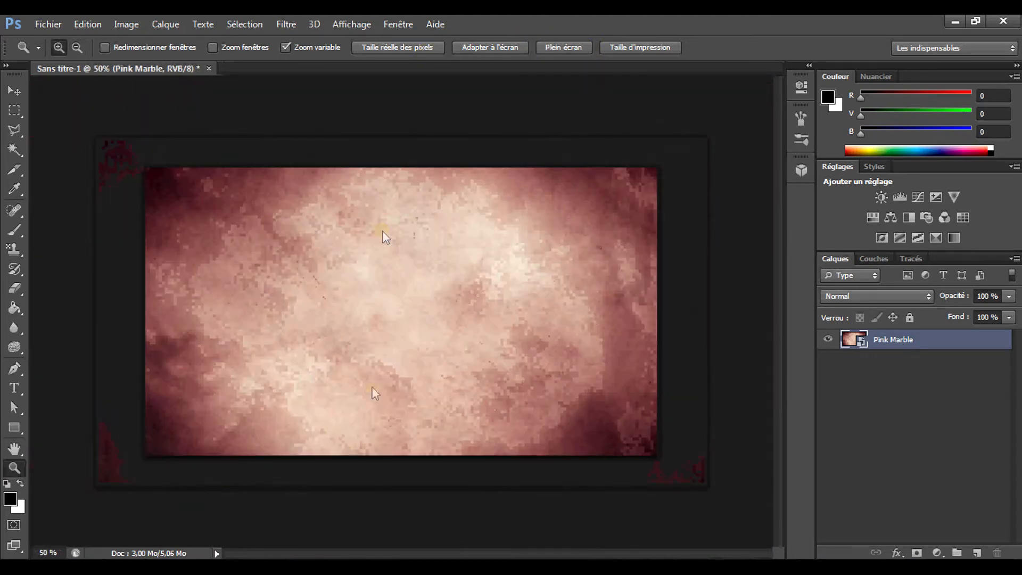
Switch to Windows Explorer, go up to the ressources folder and place the mathieupap image in the Photoshop document
{"action": "mouse_move", "coordinate": [264, 572]}
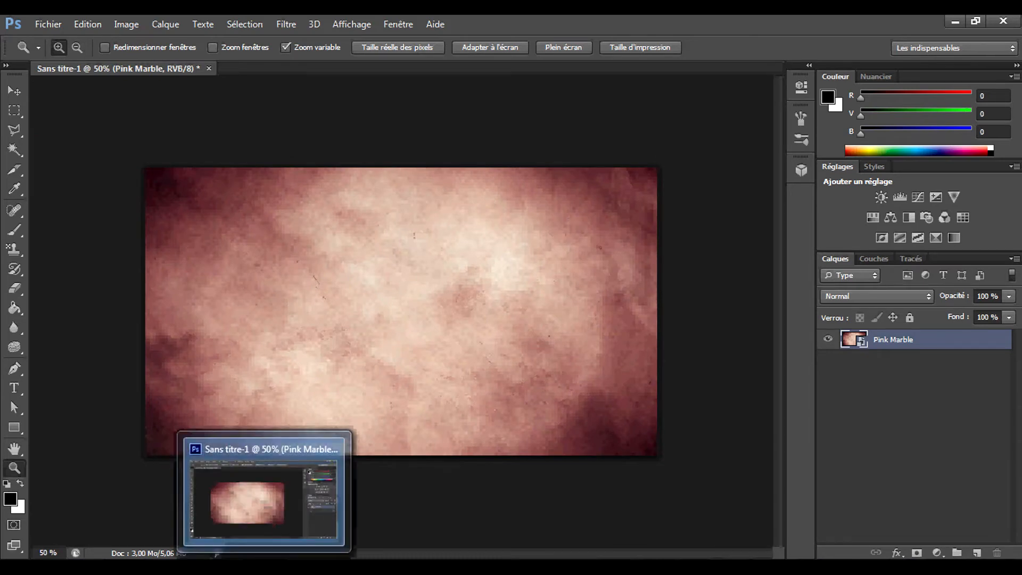
{"action": "left_click", "coordinate": [187, 570]}
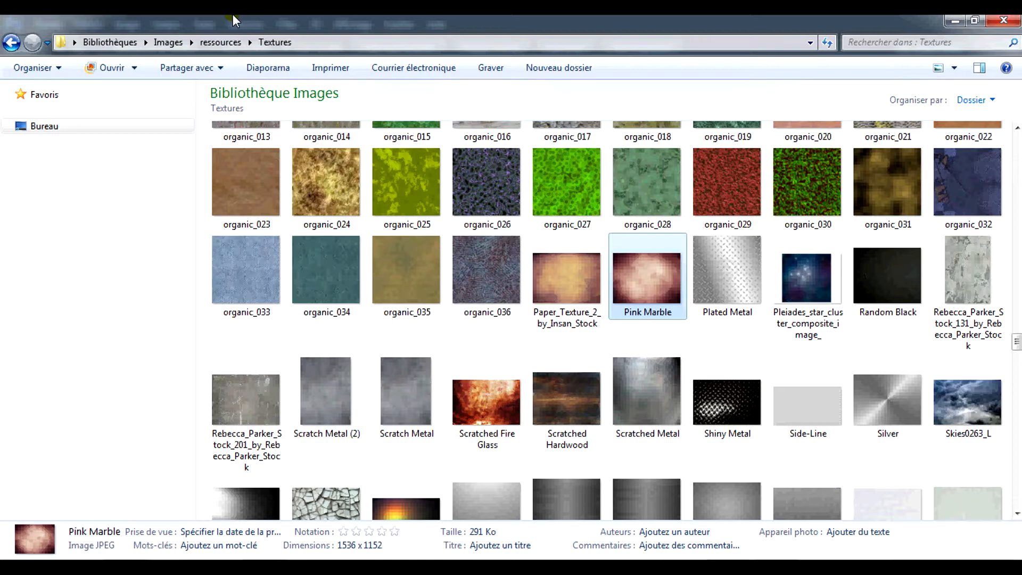
{"action": "left_click", "coordinate": [223, 42]}
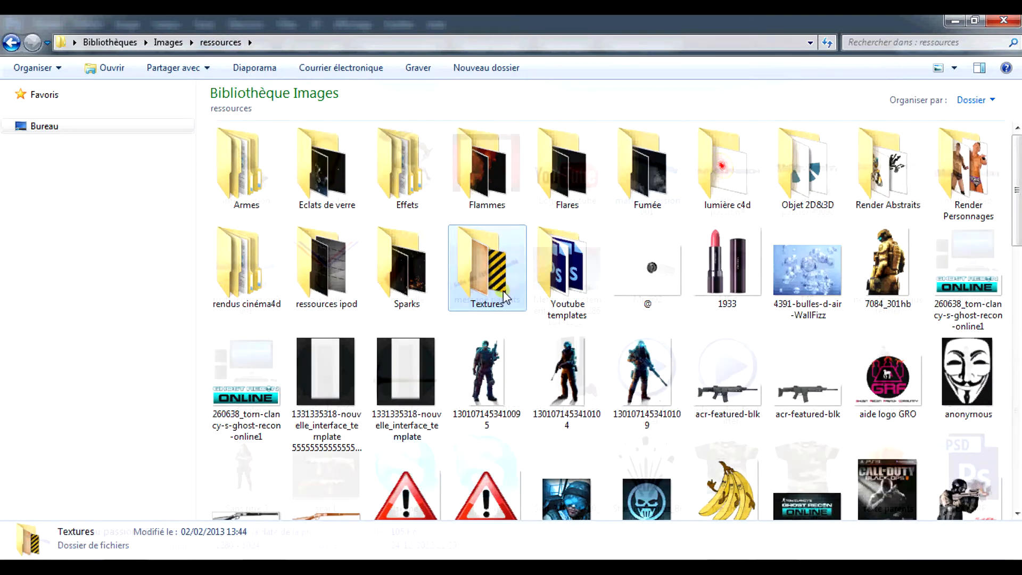
{"action": "key", "text": "m"}
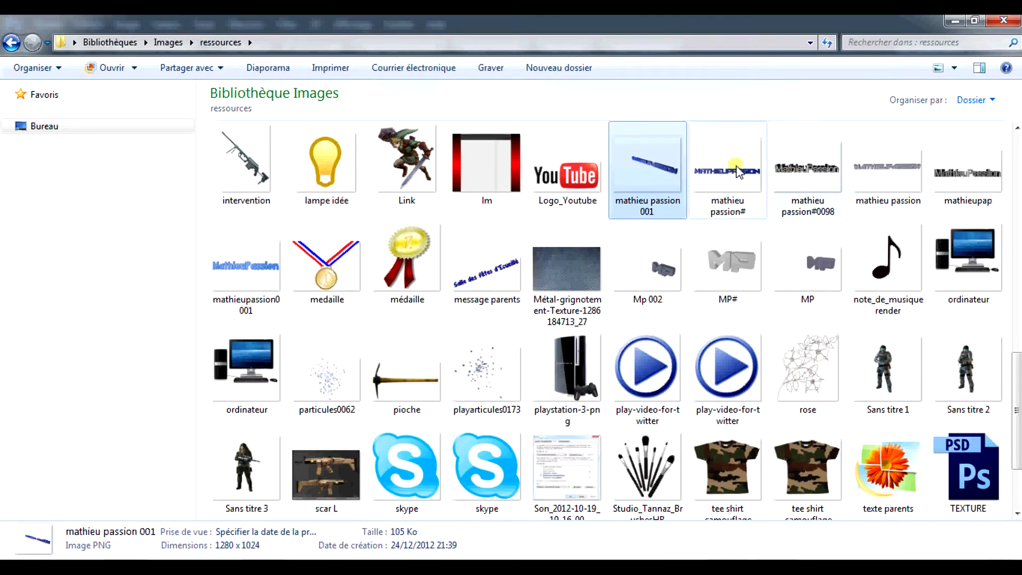
{"action": "left_click_drag", "start_coordinate": [969, 165], "coordinate": [445, 363]}
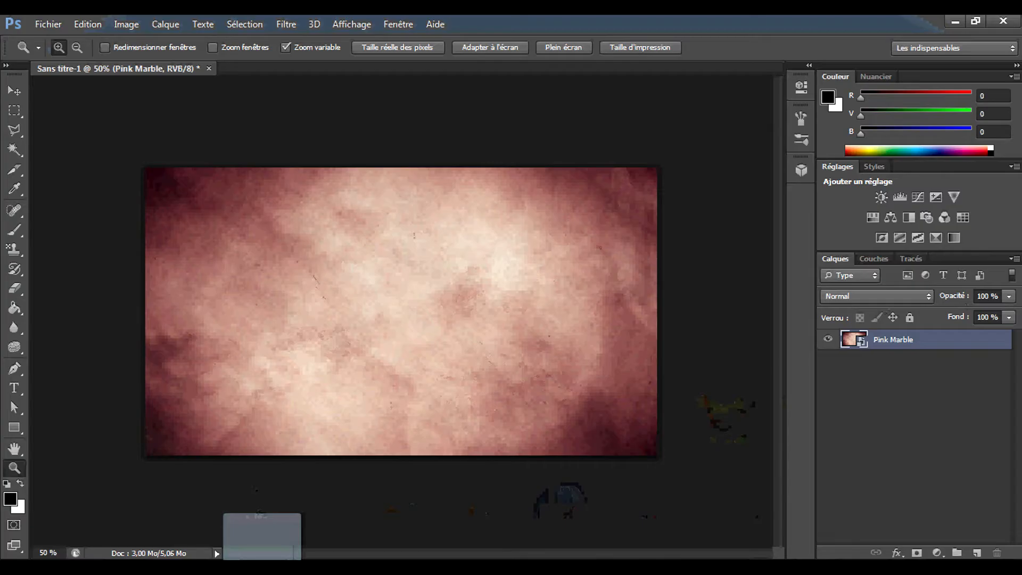
{"action": "key", "text": "Return"}
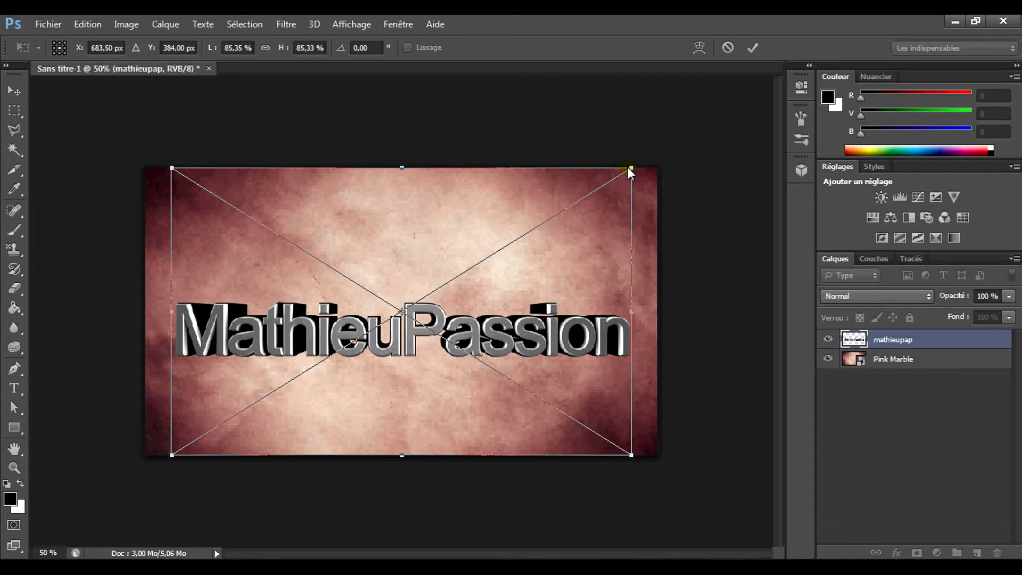
Scale mathieupap to about 66.67%, position it near the canvas's upper edge at about X 709, Y 112 px and apply the transformation
{"action": "left_click_drag", "start_coordinate": [629, 169], "coordinate": [607, 204]}
{"action": "left_click_drag", "start_coordinate": [593, 228], "coordinate": [563, 289]}
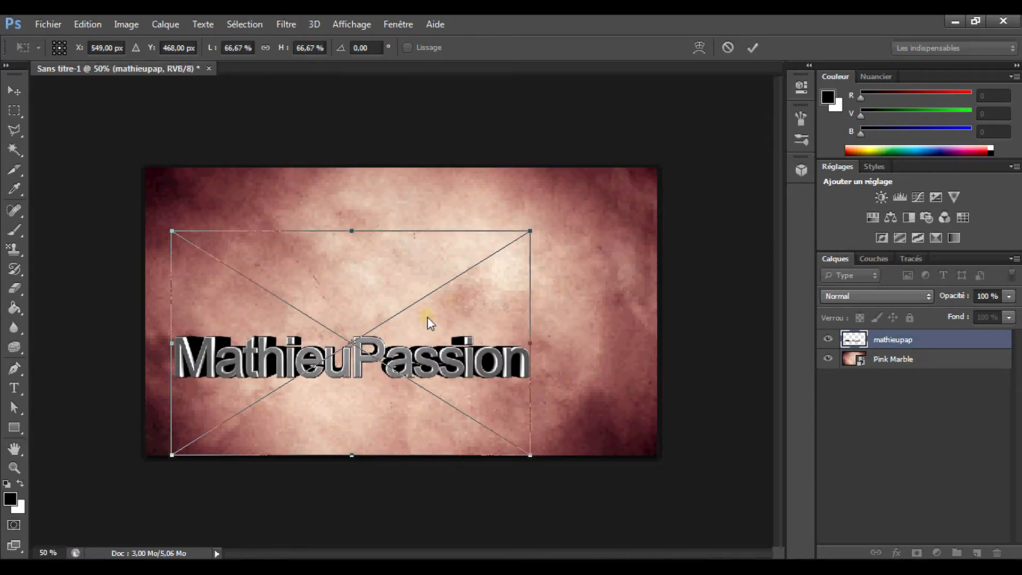
{"action": "left_click_drag", "start_coordinate": [440, 306], "coordinate": [487, 221]}
{"action": "key", "text": "Up"}
{"action": "key", "text": "Up"}
{"action": "key", "text": "Up"}
{"action": "key", "text": "Up"}
{"action": "key", "text": "Up"}
{"action": "key", "text": "Up"}
{"action": "key", "text": "Up"}
{"action": "key", "text": "Up"}
{"action": "key", "text": "Up"}
{"action": "key", "text": "Up"}
{"action": "key", "text": "Up"}
{"action": "key", "text": "Up"}
{"action": "key", "text": "Up"}
{"action": "key", "text": "Up"}
{"action": "key", "text": "Up"}
{"action": "key", "text": "Up"}
{"action": "key", "text": "Up"}
{"action": "key", "text": "Up"}
{"action": "key", "text": "Up"}
{"action": "key", "text": "Up"}
{"action": "key", "text": "Up"}
{"action": "key", "text": "Up"}
{"action": "key", "text": "Up"}
{"action": "key", "text": "Up"}
{"action": "key", "text": "Up"}
{"action": "key", "text": "Up"}
{"action": "key", "text": "Up"}
{"action": "key", "text": "Up"}
{"action": "key", "text": "Up"}
{"action": "key", "text": "Up"}
{"action": "key", "text": "Up"}
{"action": "key", "text": "Up"}
{"action": "key", "text": "Up"}
{"action": "key", "text": "Up"}
{"action": "key", "text": "Up"}
{"action": "key", "text": "Up"}
{"action": "key", "text": "Up"}
{"action": "key", "text": "Up"}
{"action": "key", "text": "Up"}
{"action": "key", "text": "Up"}
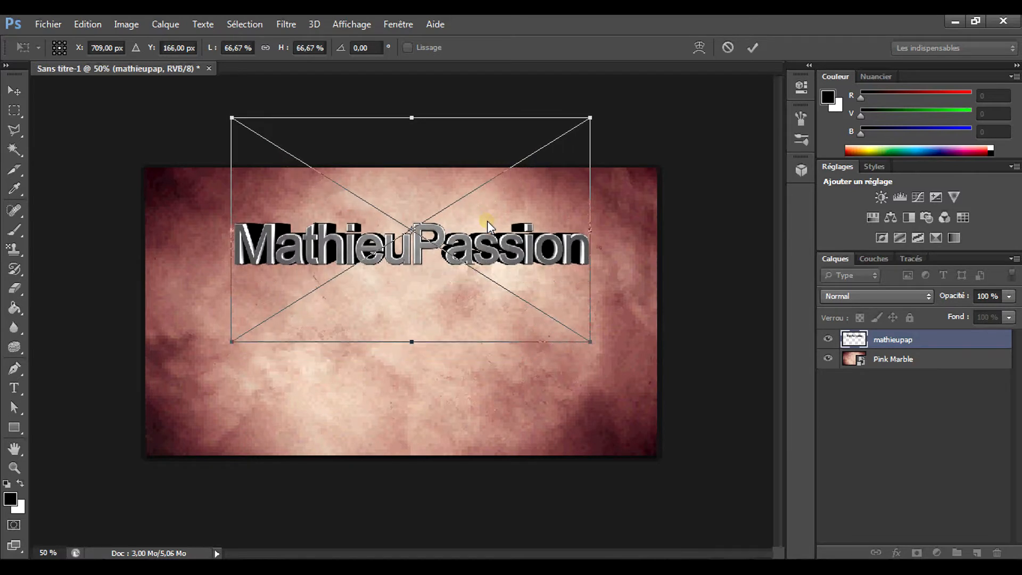
{"action": "key", "text": "Up"}
{"action": "key", "text": "Up"}
{"action": "key", "text": "Up"}
{"action": "key", "text": "Up"}
{"action": "key", "text": "Up"}
{"action": "key", "text": "Up"}
{"action": "key", "text": "Up"}
{"action": "key", "text": "Up"}
{"action": "key", "text": "Up"}
{"action": "key", "text": "Up"}
{"action": "key", "text": "Up"}
{"action": "key", "text": "Up"}
{"action": "key", "text": "Up"}
{"action": "key", "text": "Up"}
{"action": "key", "text": "Up"}
{"action": "key", "text": "Up"}
{"action": "key", "text": "Up"}
{"action": "key", "text": "Up"}
{"action": "key", "text": "Up"}
{"action": "key", "text": "Up"}
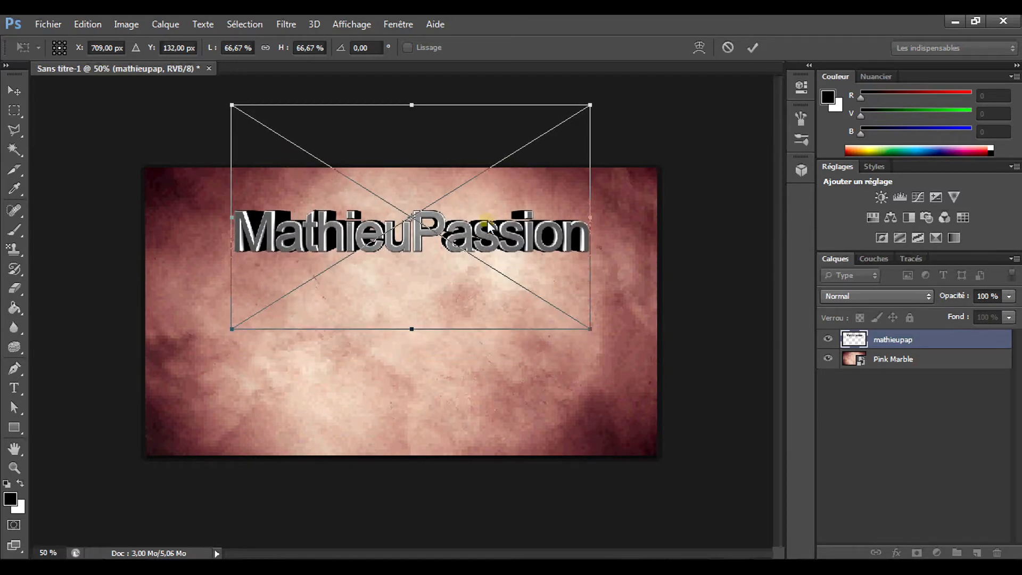
{"action": "key", "text": "Up"}
{"action": "key", "text": "Up"}
{"action": "key", "text": "Up"}
{"action": "key", "text": "Up"}
{"action": "key", "text": "Up"}
{"action": "key", "text": "Up"}
{"action": "key", "text": "Up"}
{"action": "key", "text": "Up"}
{"action": "key", "text": "Up"}
{"action": "key", "text": "Up"}
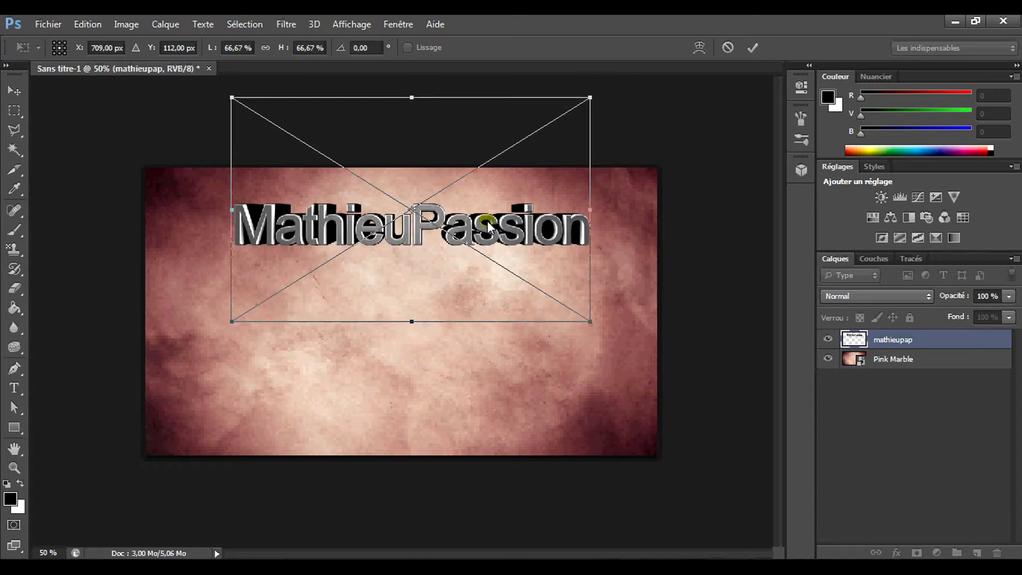
{"action": "key", "text": "Return"}
{"action": "key", "text": "z"}
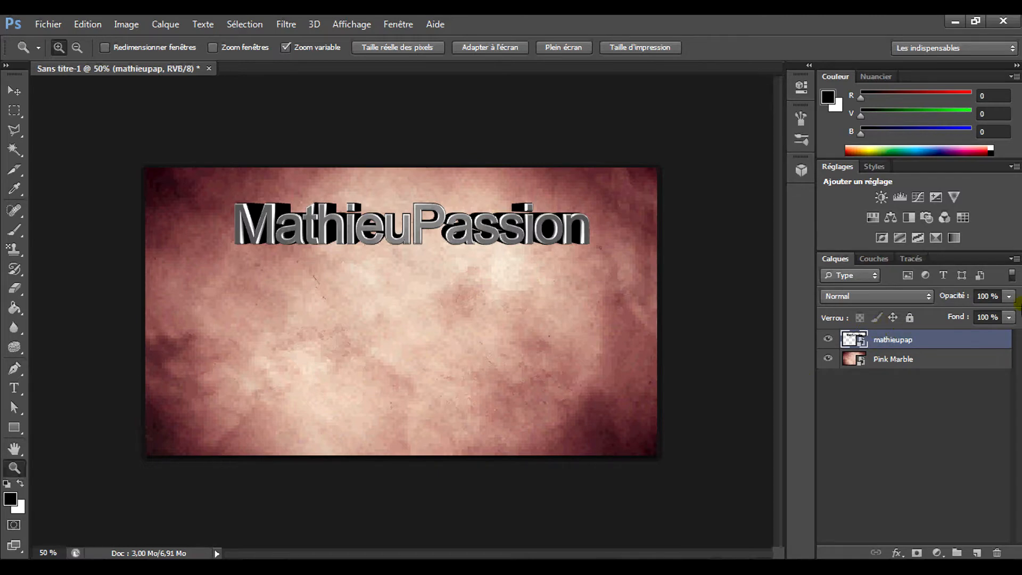
Open the layer style settings of the mathieupap layer and move the dialog aside from the lettering
{"action": "double_click", "coordinate": [921, 339]}
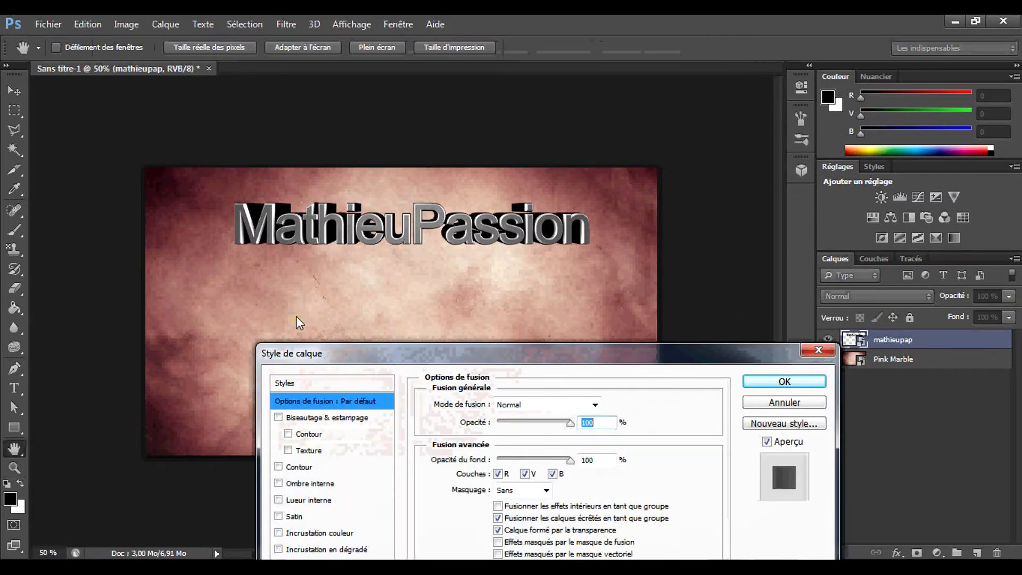
{"action": "left_click_drag", "start_coordinate": [385, 351], "coordinate": [532, 177]}
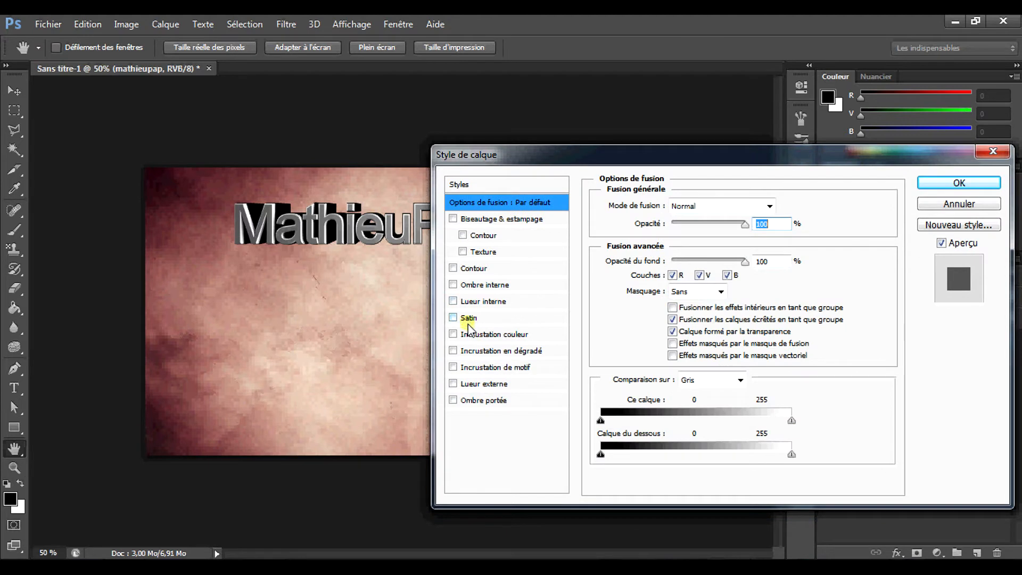
Try a gradient overlay (Incrustation en dégradé) and a color overlay (Incrustation couleur) on the lettering, removing each again
{"action": "left_click", "coordinate": [475, 352]}
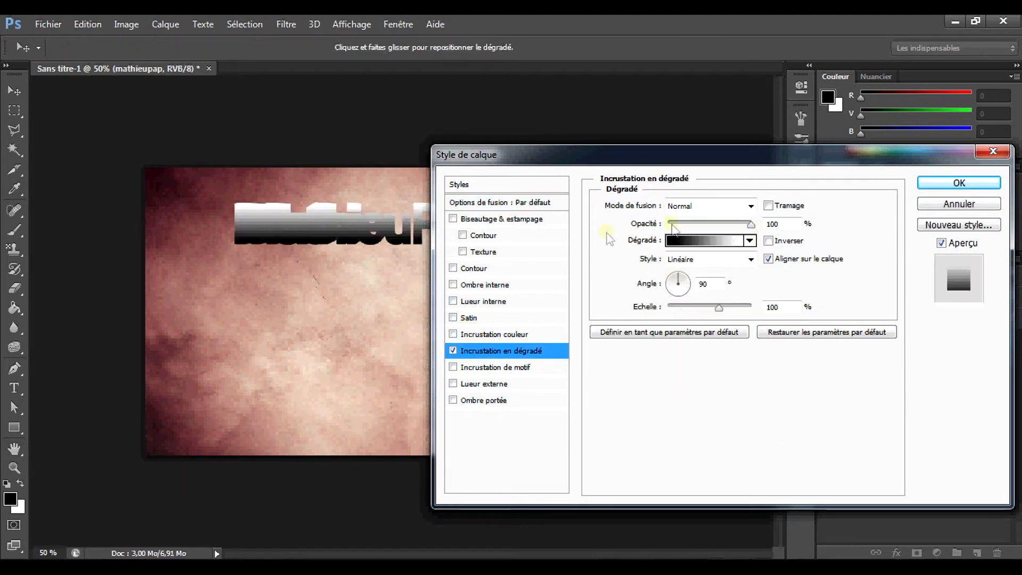
{"action": "left_click", "coordinate": [769, 241]}
{"action": "left_click", "coordinate": [769, 240]}
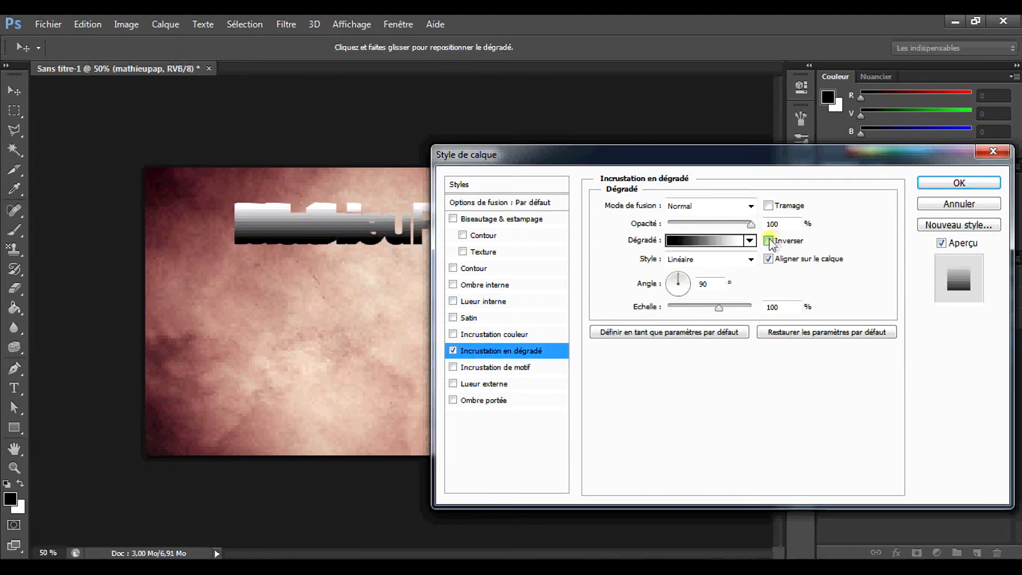
{"action": "left_click", "coordinate": [453, 350]}
{"action": "left_click", "coordinate": [453, 335]}
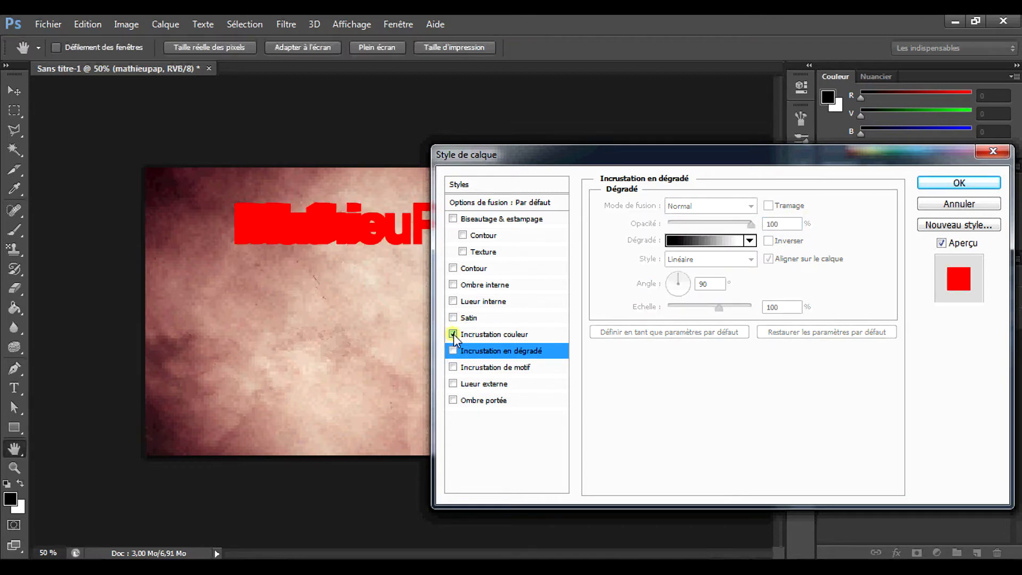
{"action": "left_click", "coordinate": [453, 334]}
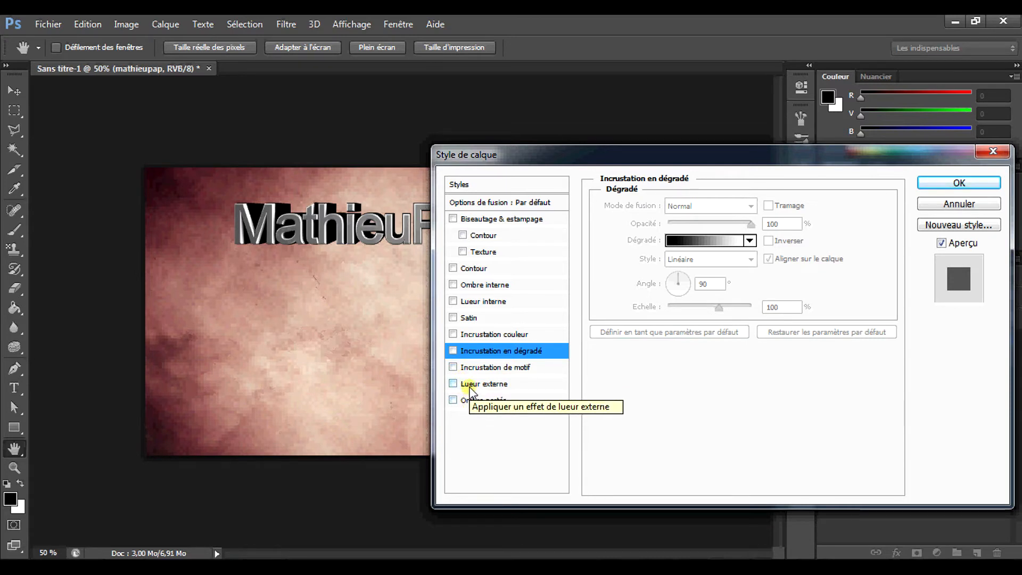
Try an inner glow (Lueur interne) at 100% opacity on the lettering and remove it
{"action": "left_click", "coordinate": [489, 302]}
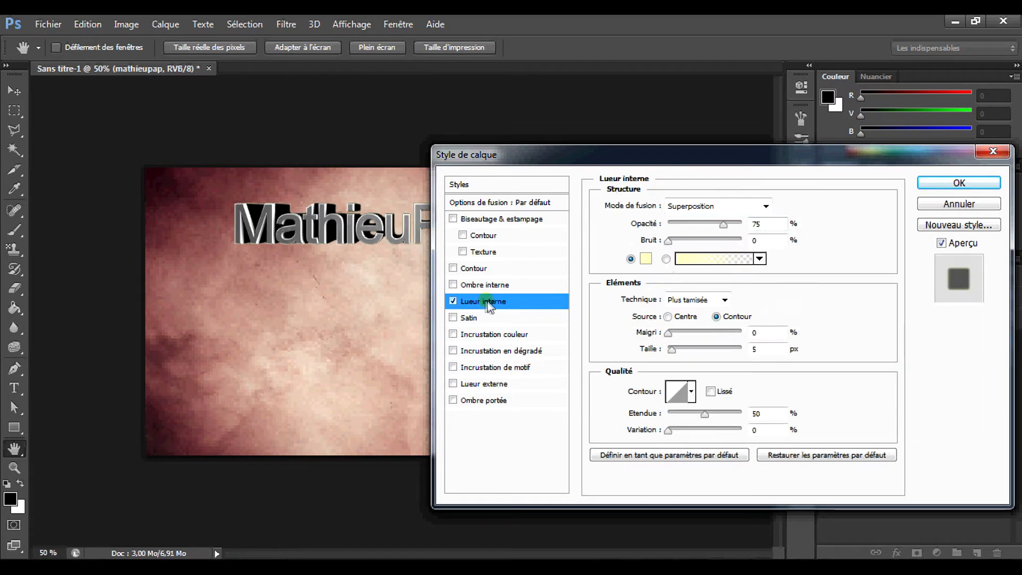
{"action": "left_click_drag", "start_coordinate": [724, 226], "coordinate": [752, 223]}
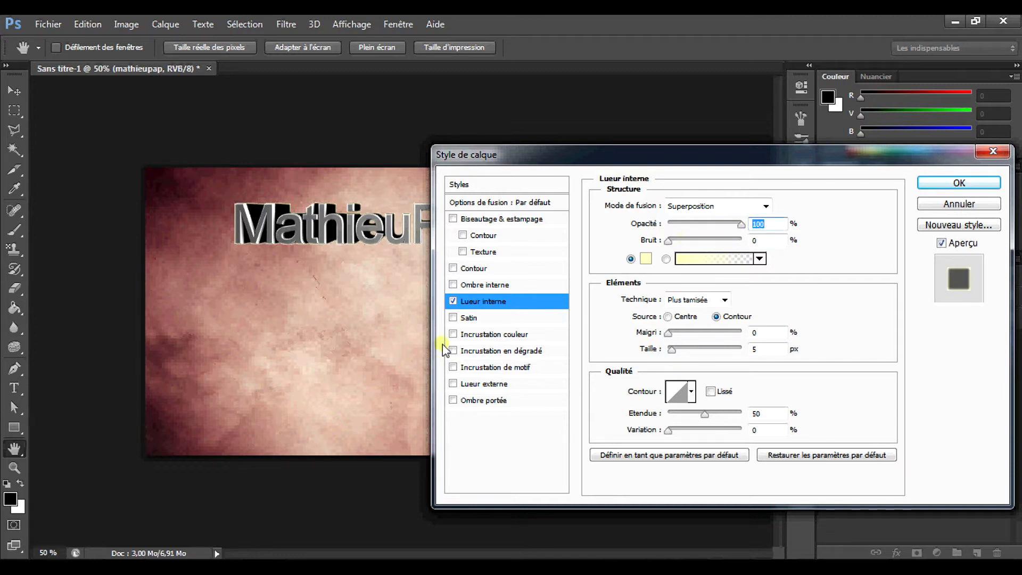
{"action": "left_click", "coordinate": [453, 300]}
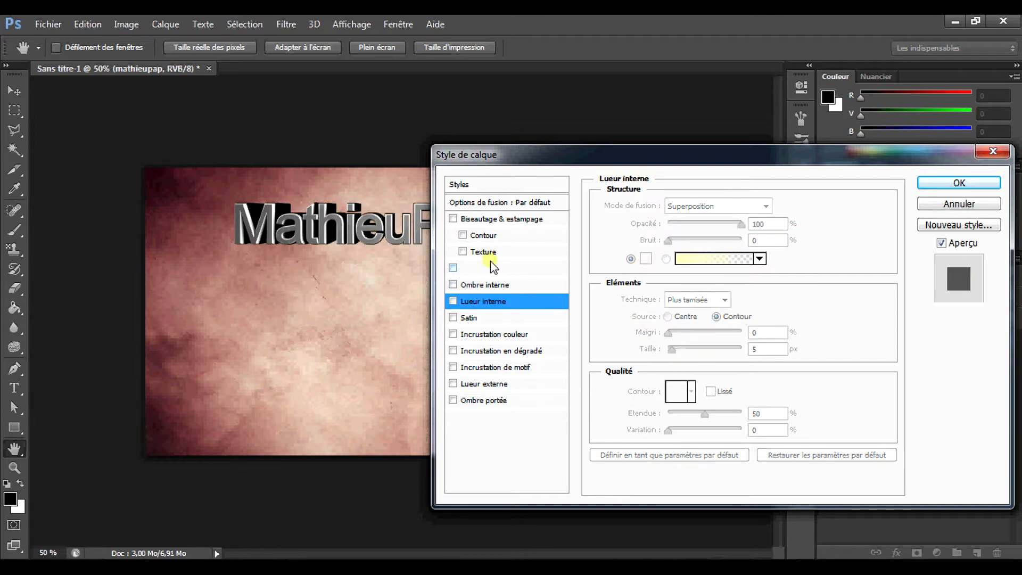
Enable the Biseautage & estampage effect on mathieupap and compare the lettering with and without it
{"action": "left_click", "coordinate": [479, 220]}
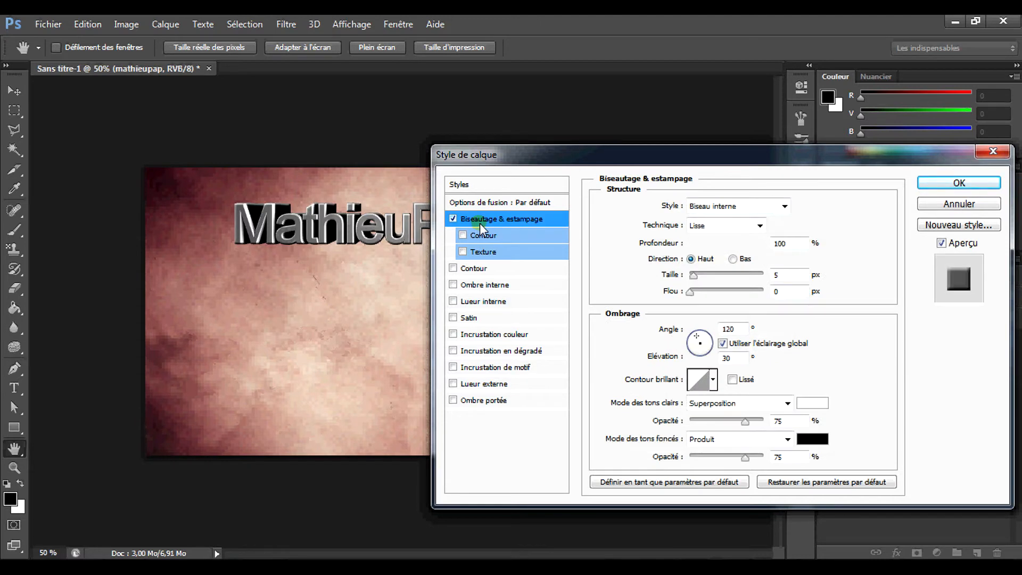
{"action": "left_click", "coordinate": [453, 219]}
{"action": "left_click", "coordinate": [453, 219]}
Add a drop shadow (Ombre portée) with a size of 23 px and an angle of 130°, and apply the layer styles
{"action": "left_click", "coordinate": [468, 401]}
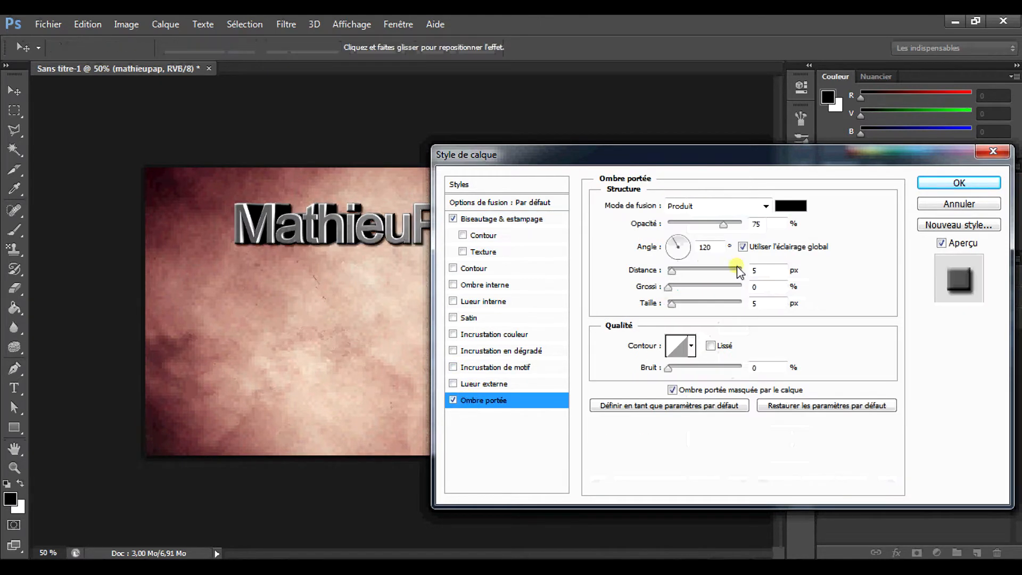
{"action": "left_click", "coordinate": [672, 303]}
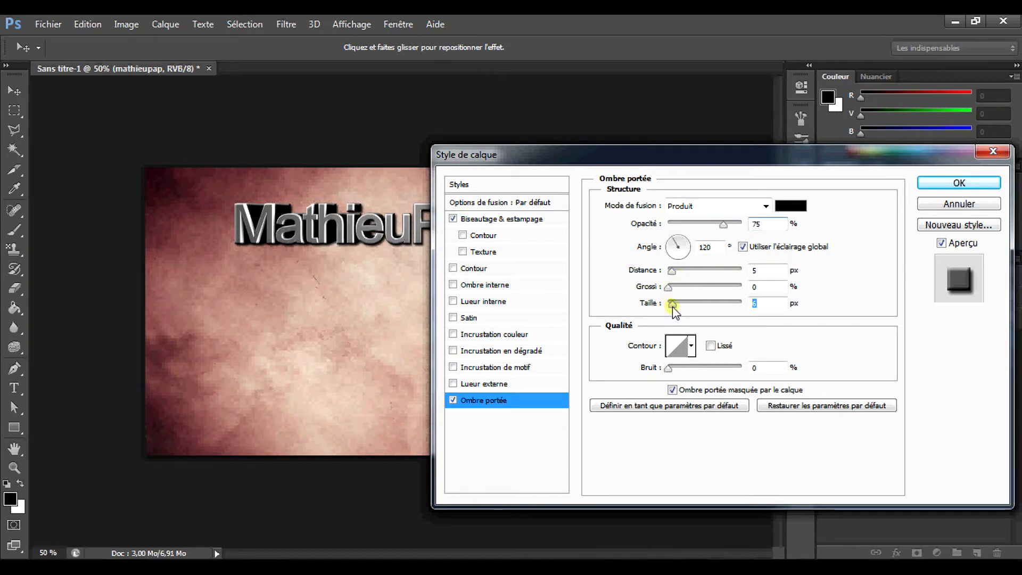
{"action": "mouse_move", "coordinate": [650, 304]}
{"action": "left_mouse_down"}
{"action": "mouse_move", "coordinate": [664, 305]}
{"action": "mouse_move", "coordinate": [662, 287]}
{"action": "mouse_move", "coordinate": [639, 292]}
{"action": "left_mouse_up"}
{"action": "left_click", "coordinate": [639, 299]}
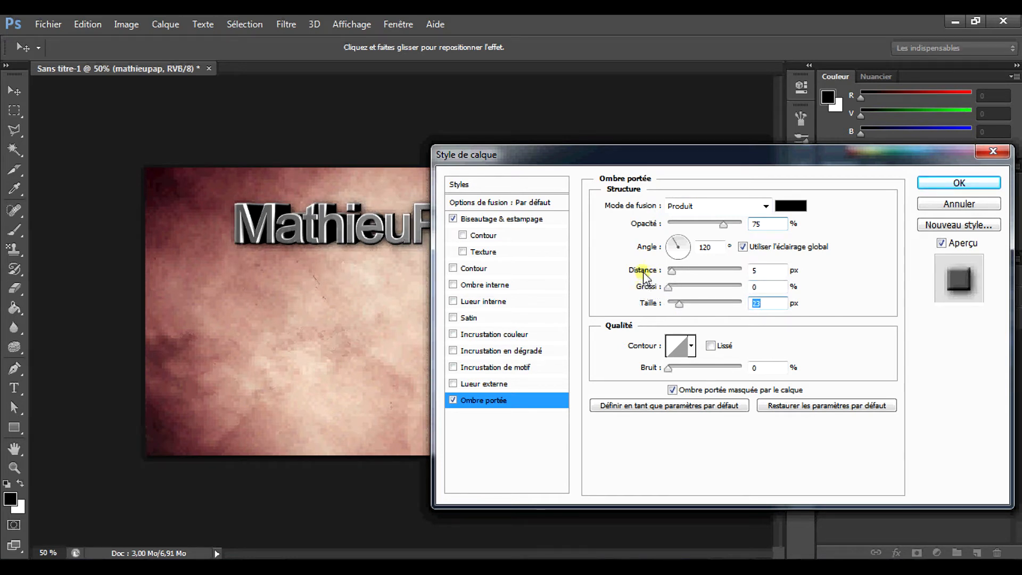
{"action": "left_click", "coordinate": [704, 248]}
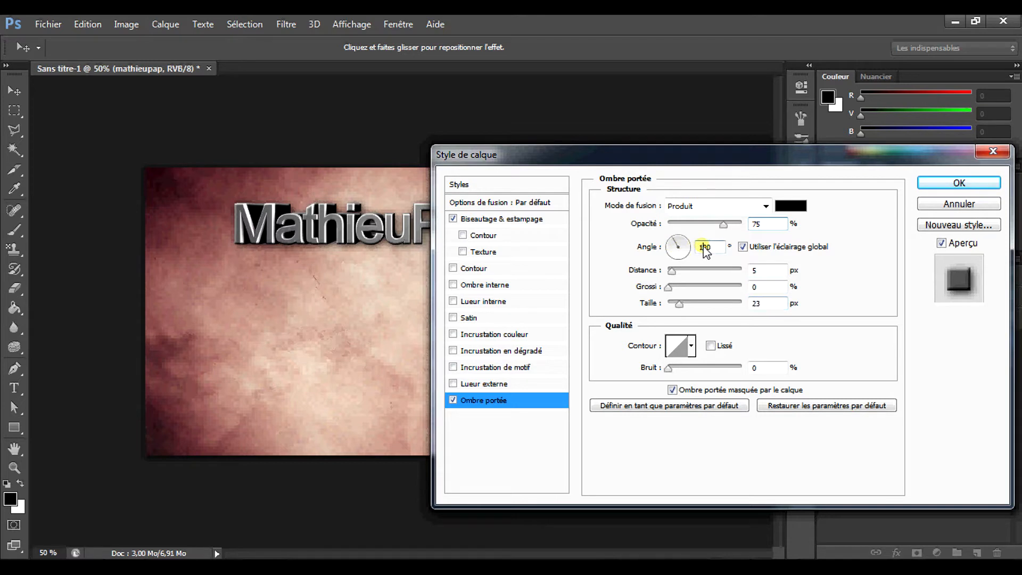
{"action": "type", "text": "180"}
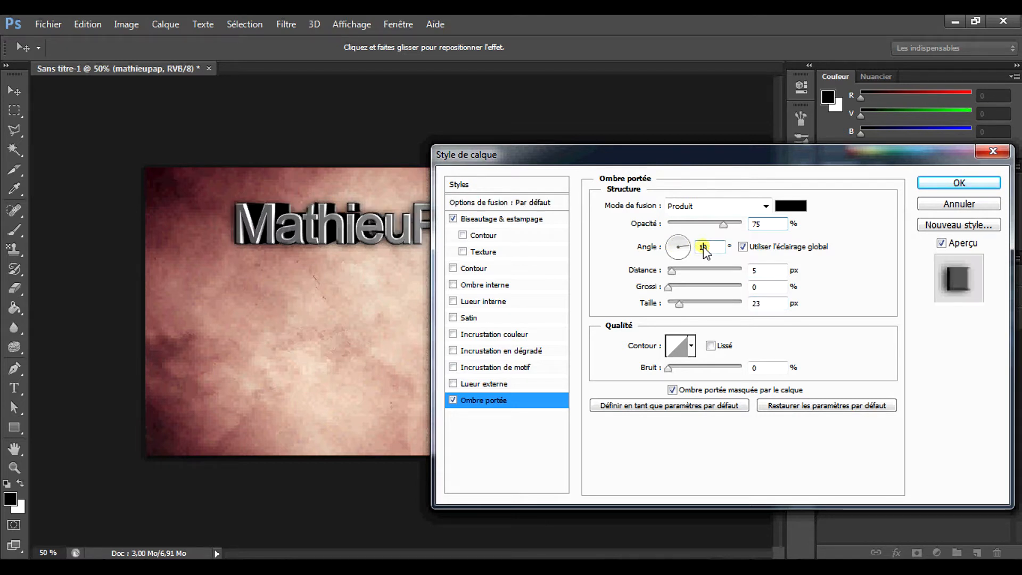
{"action": "type", "text": "3"}
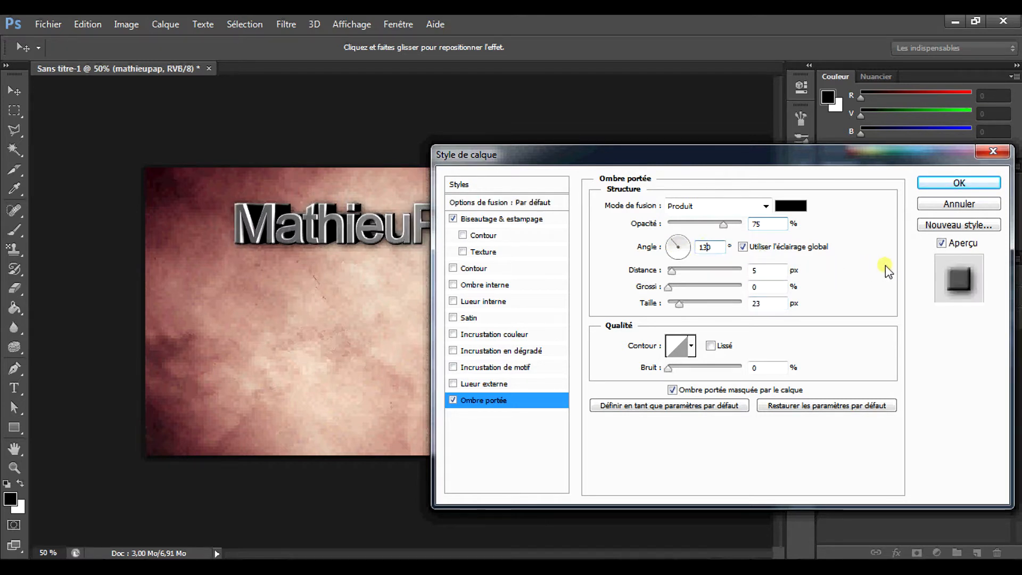
{"action": "left_click", "coordinate": [940, 183]}
{"action": "key", "text": "z"}
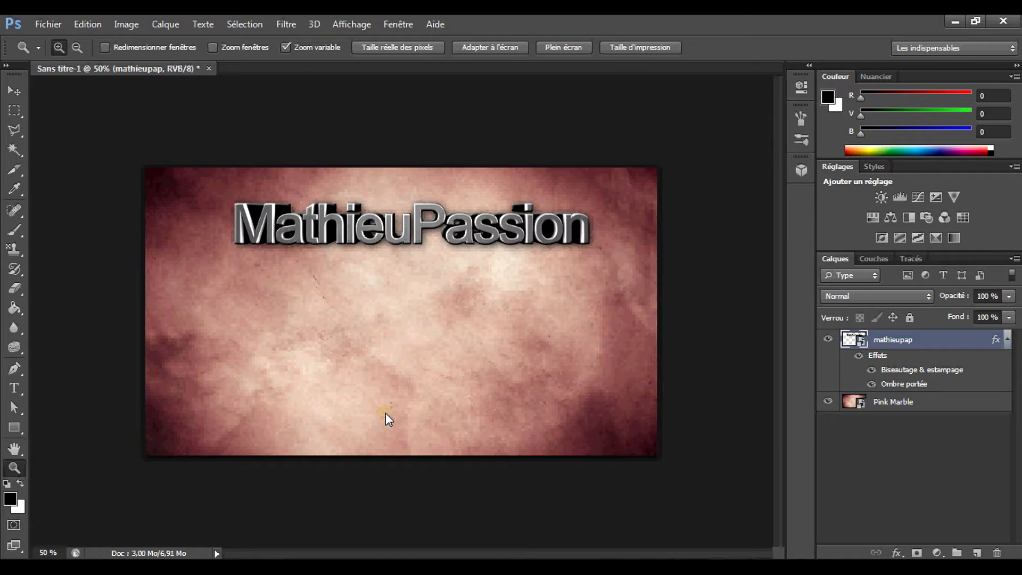
Switch to Windows Explorer, return to the Textures folder and place Paper_Texture_2_by_Insan_Stock in the Photoshop document
{"action": "key", "text": "alt+Tab"}
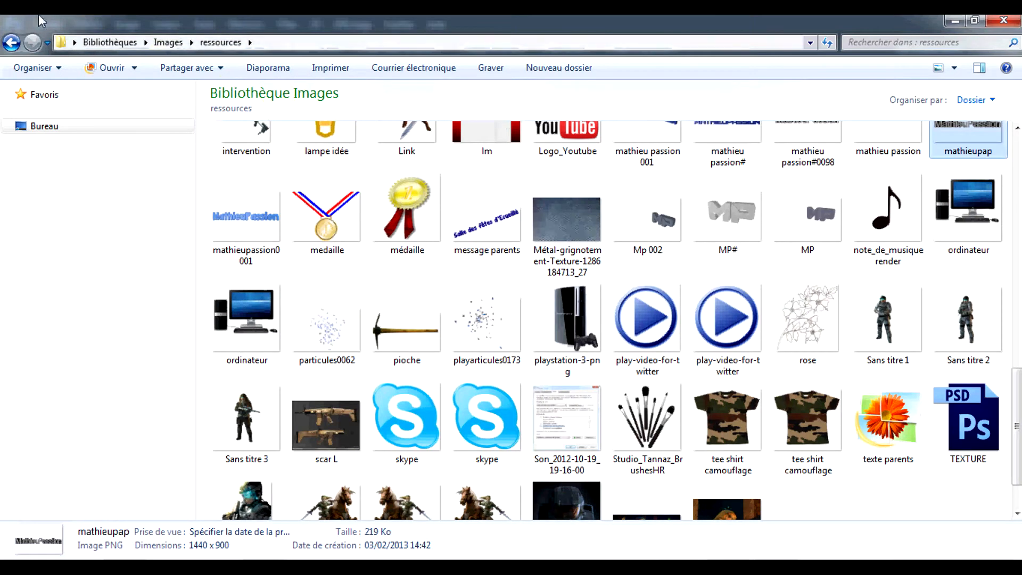
{"action": "left_click", "coordinate": [21, 46]}
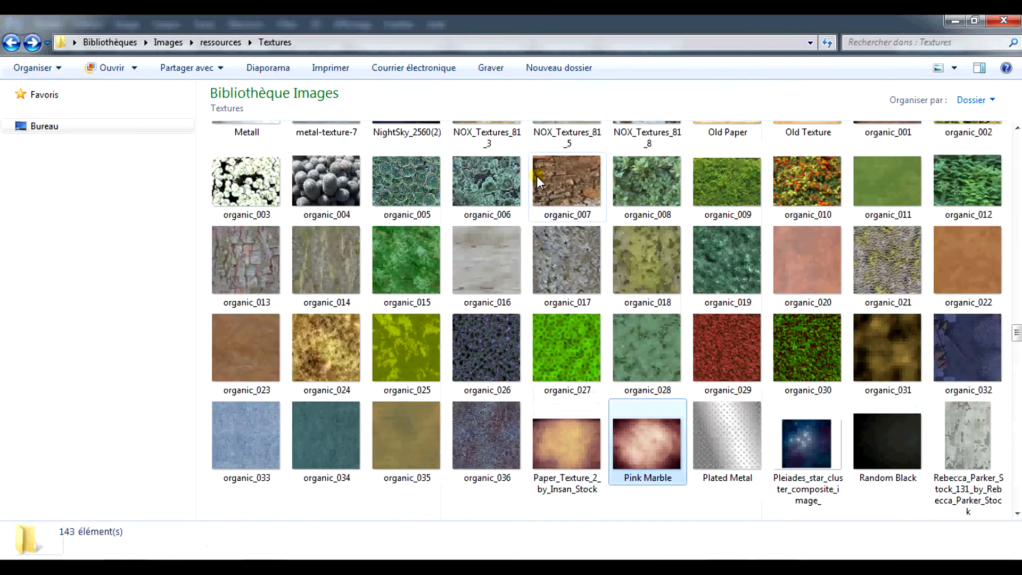
{"action": "left_click", "coordinate": [633, 468]}
{"action": "left_click_drag", "start_coordinate": [584, 452], "coordinate": [435, 254]}
Widen the paper texture to about 108.79%, position it at about X 687, Y 228 px, apply it and collapse the mathieupap effects list
{"action": "left_click_drag", "start_coordinate": [478, 217], "coordinate": [454, 206]}
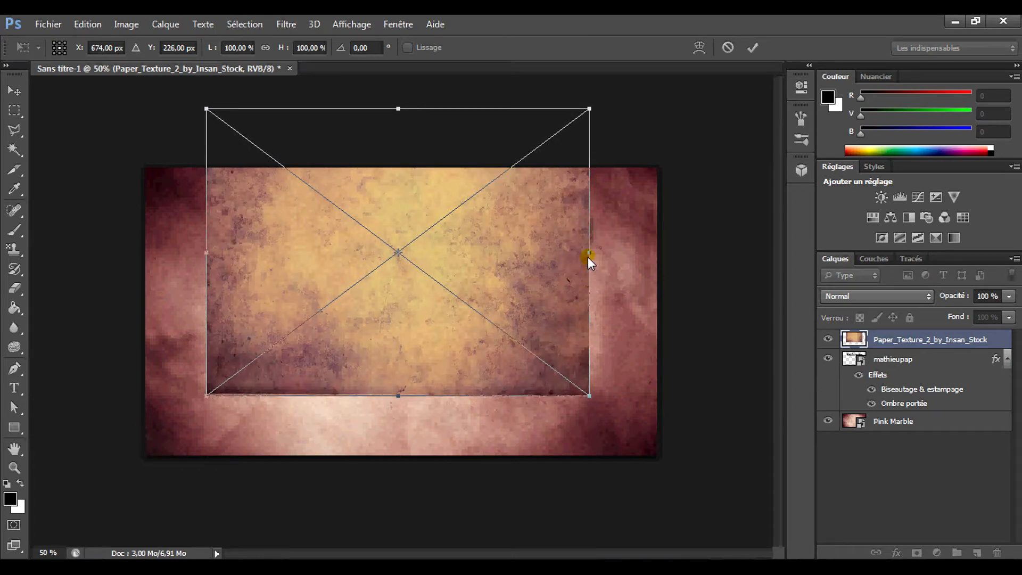
{"action": "left_click_drag", "start_coordinate": [588, 256], "coordinate": [621, 229]}
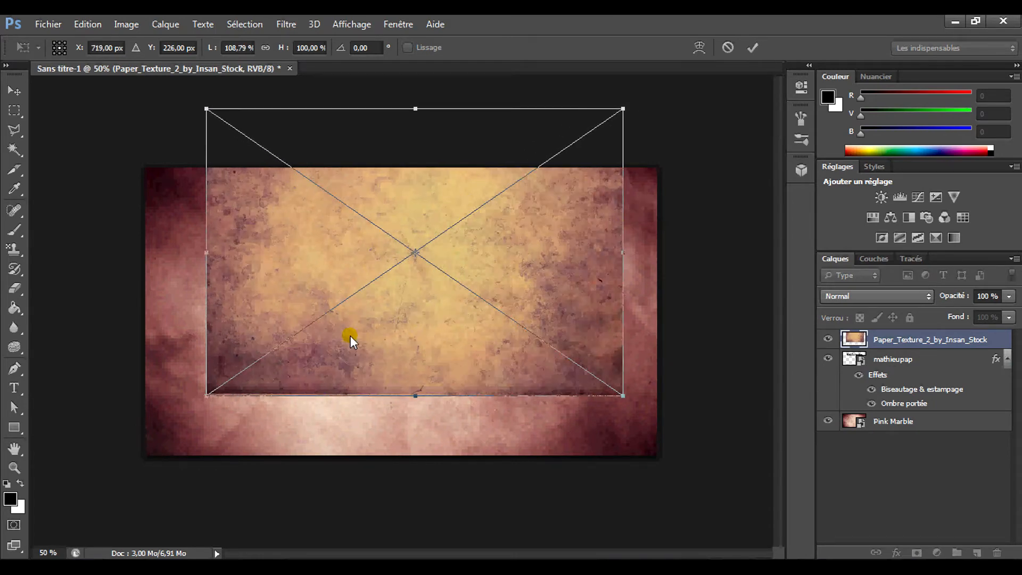
{"action": "mouse_move", "coordinate": [404, 341]}
{"action": "left_mouse_down"}
{"action": "mouse_move", "coordinate": [389, 335]}
{"action": "mouse_move", "coordinate": [398, 340]}
{"action": "left_mouse_up"}
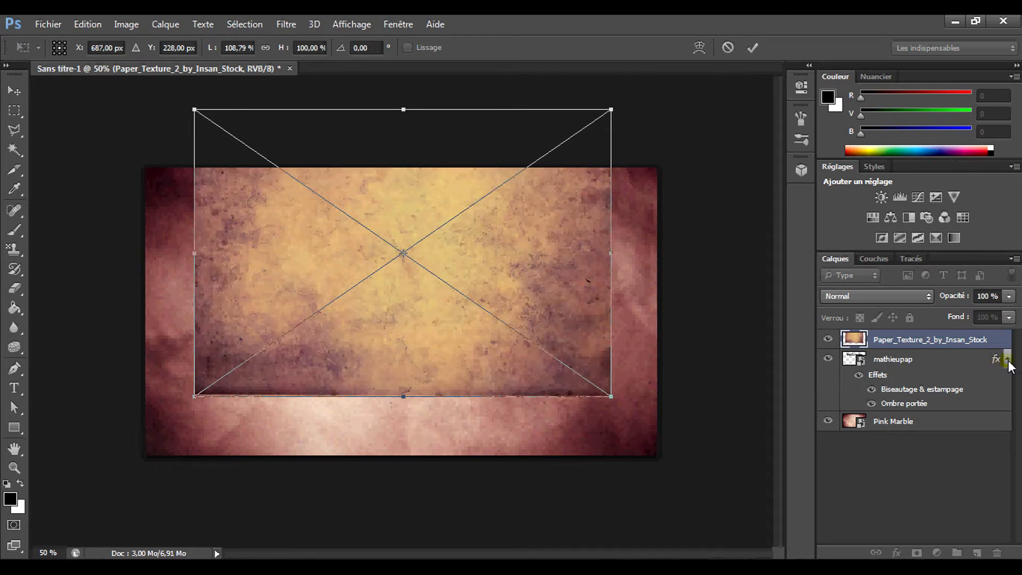
{"action": "key", "text": "Return"}
{"action": "key", "text": "z"}
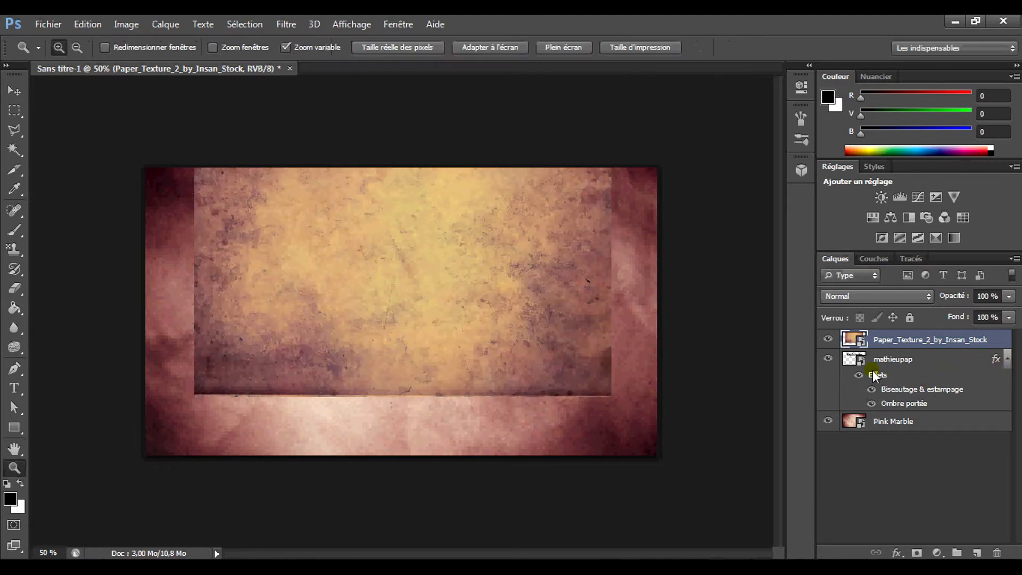
{"action": "left_click", "coordinate": [1008, 360]}
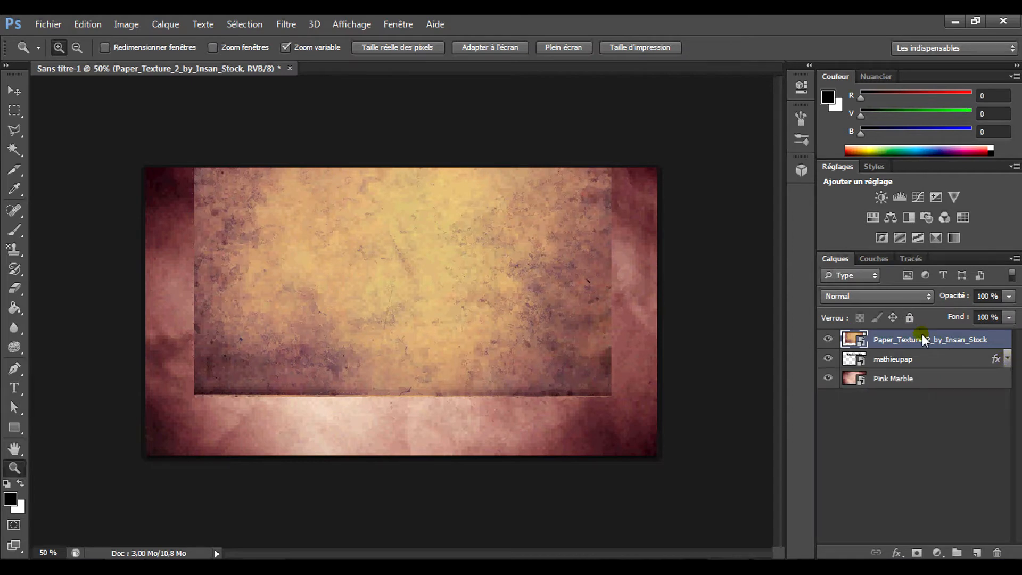
Move the mathieupap layer above the paper texture and rename it mathieupassion
{"action": "left_click_drag", "start_coordinate": [880, 360], "coordinate": [876, 341]}
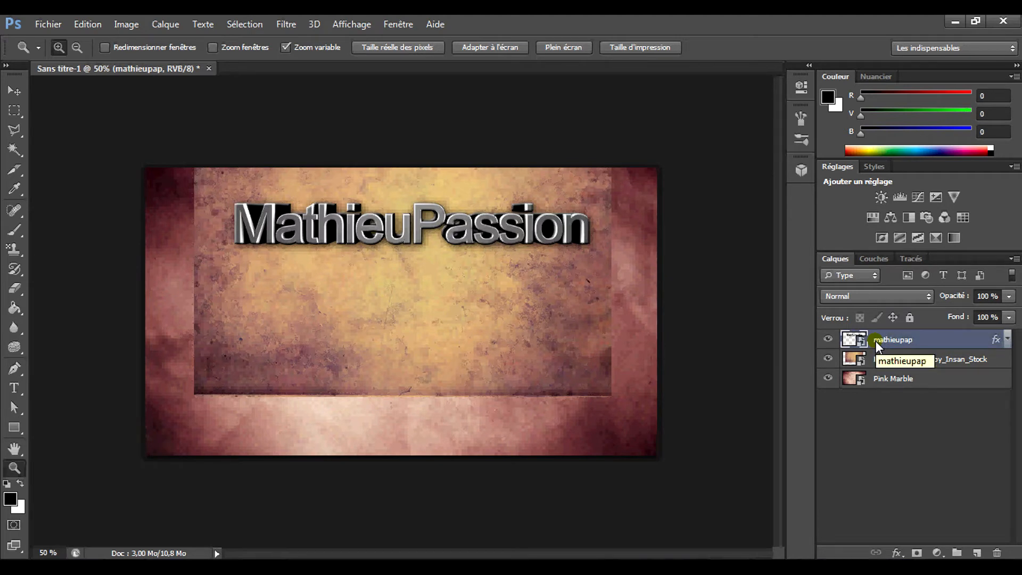
{"action": "double_click", "coordinate": [909, 340]}
{"action": "left_click", "coordinate": [912, 340]}
{"action": "left_click", "coordinate": [950, 341]}
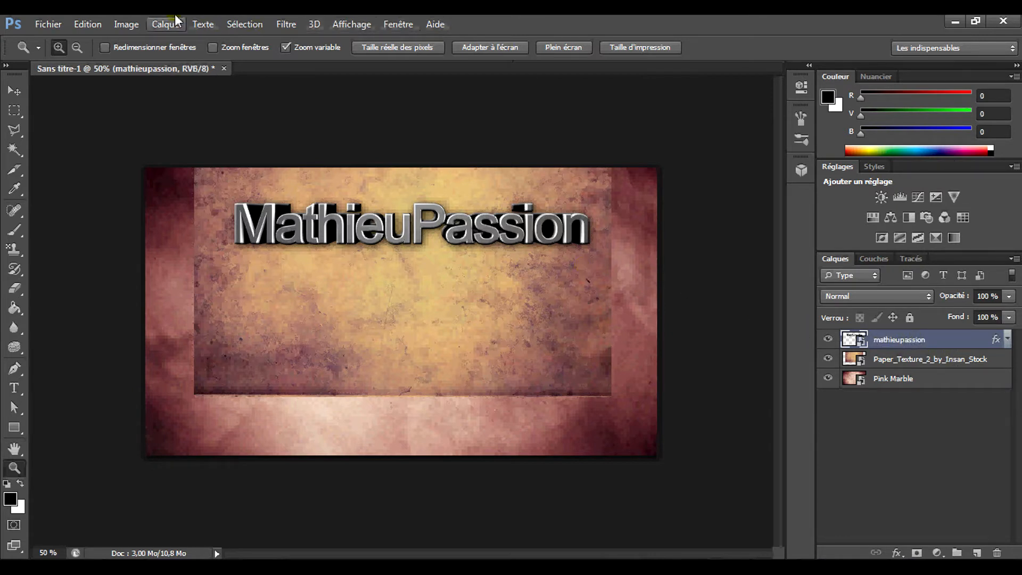
Load the mathieupassion lettering's outline as a selection with Récupérer la sélection and activate the rectangular marquee tool
{"action": "left_click", "coordinate": [244, 24]}
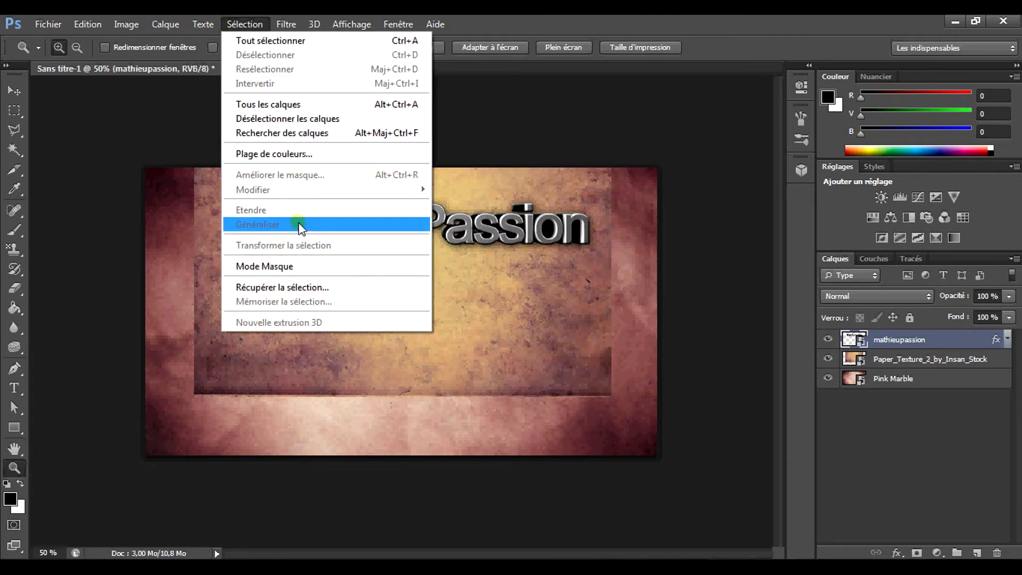
{"action": "left_click", "coordinate": [297, 286]}
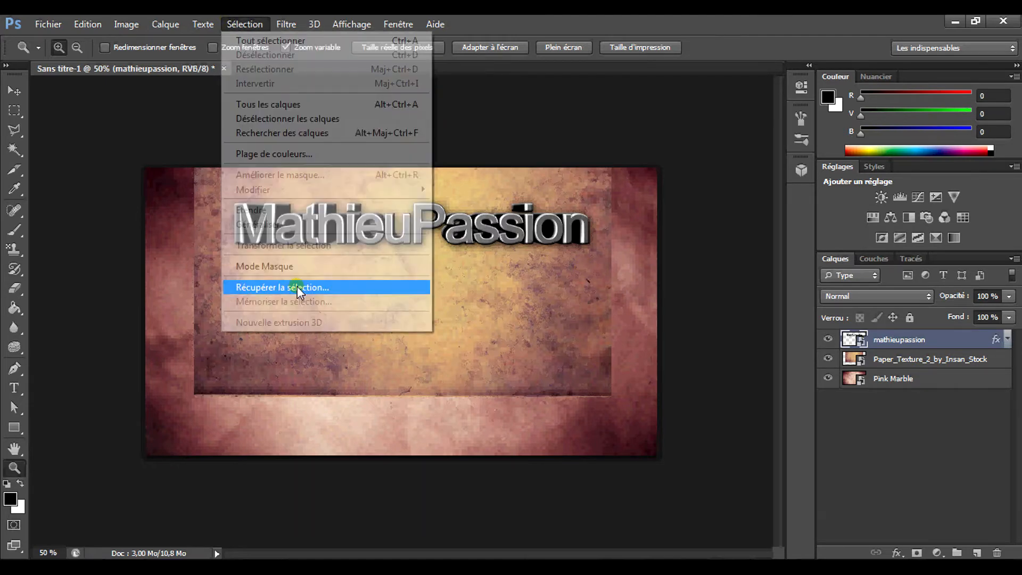
{"action": "key", "text": "Return"}
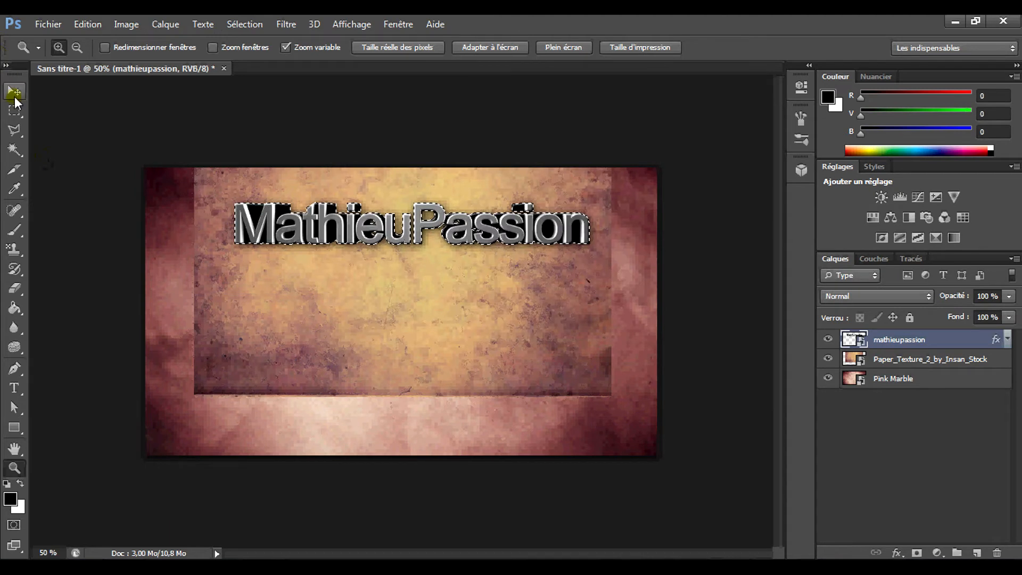
{"action": "left_click", "coordinate": [14, 110]}
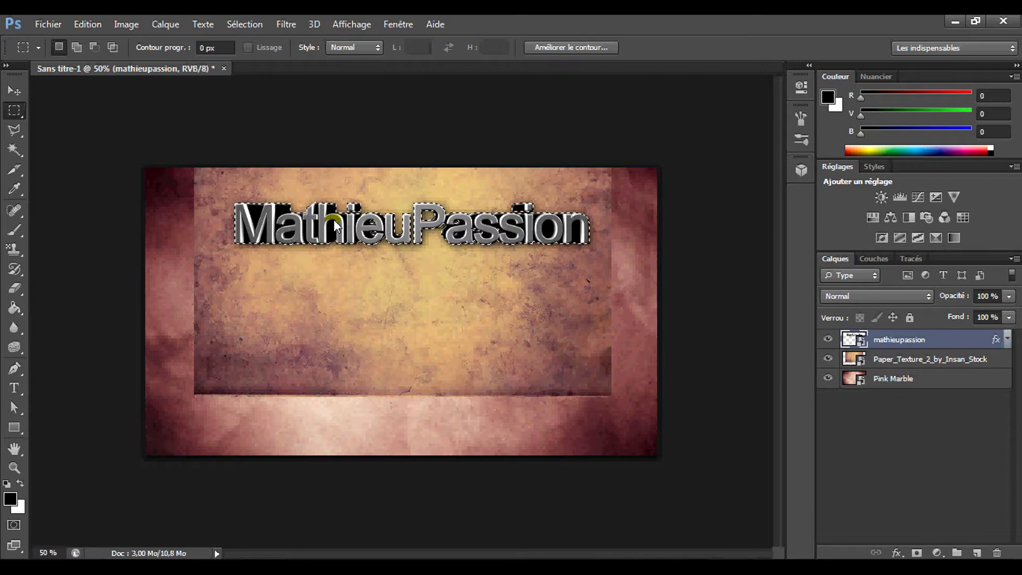
Place mathieupassion below the paper texture, copy the texture's selected lettering area to a new layer and check the cut-out without the texture
{"action": "left_click_drag", "start_coordinate": [898, 331], "coordinate": [899, 368]}
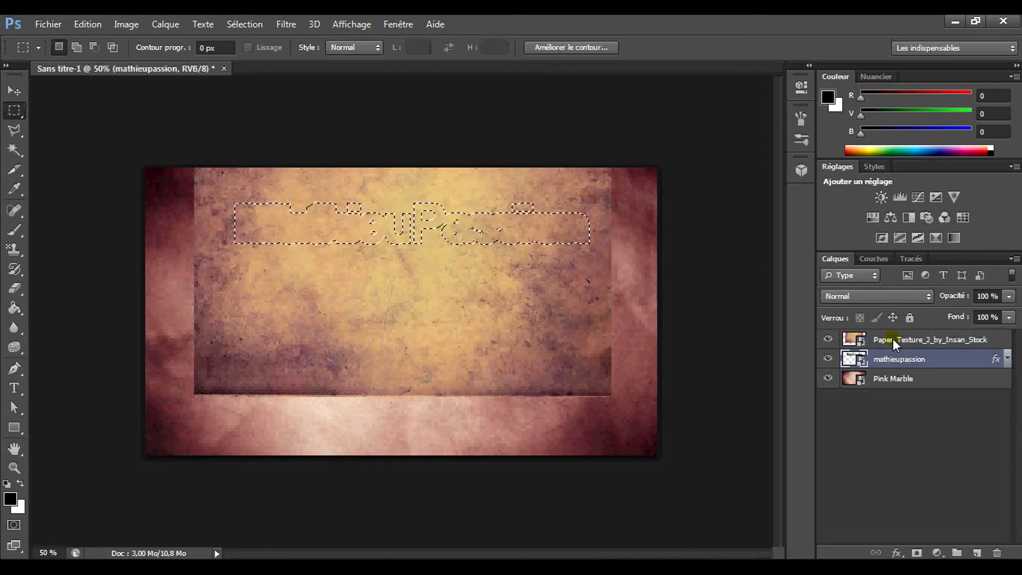
{"action": "left_click", "coordinate": [893, 340]}
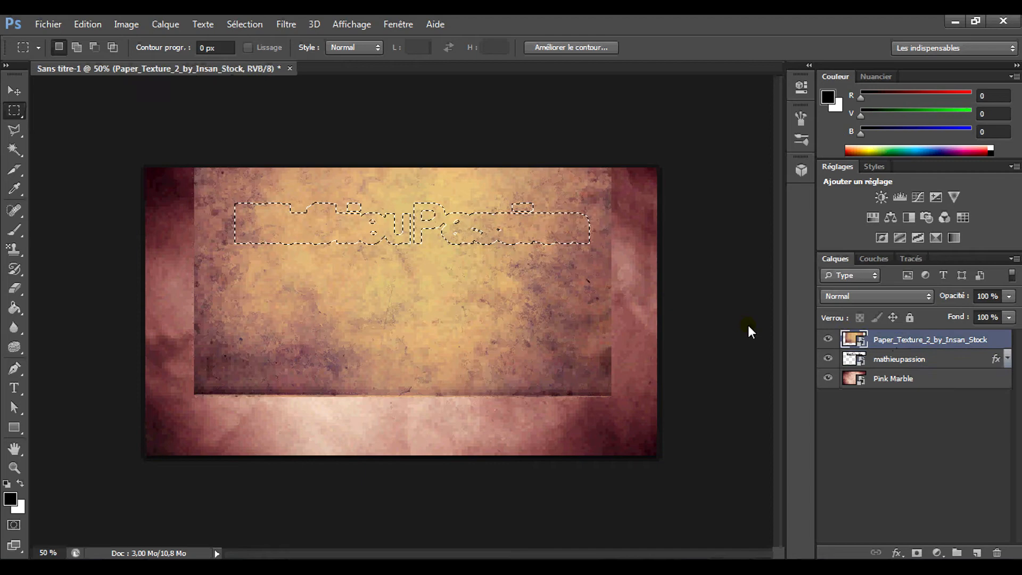
{"action": "right_click", "coordinate": [467, 225]}
{"action": "left_click", "coordinate": [513, 351]}
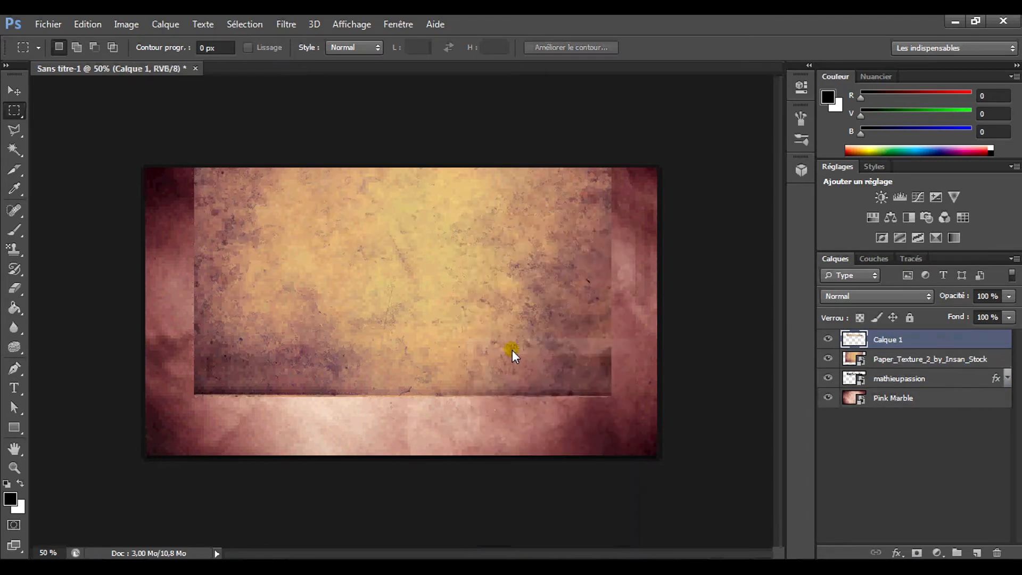
{"action": "left_click", "coordinate": [828, 358]}
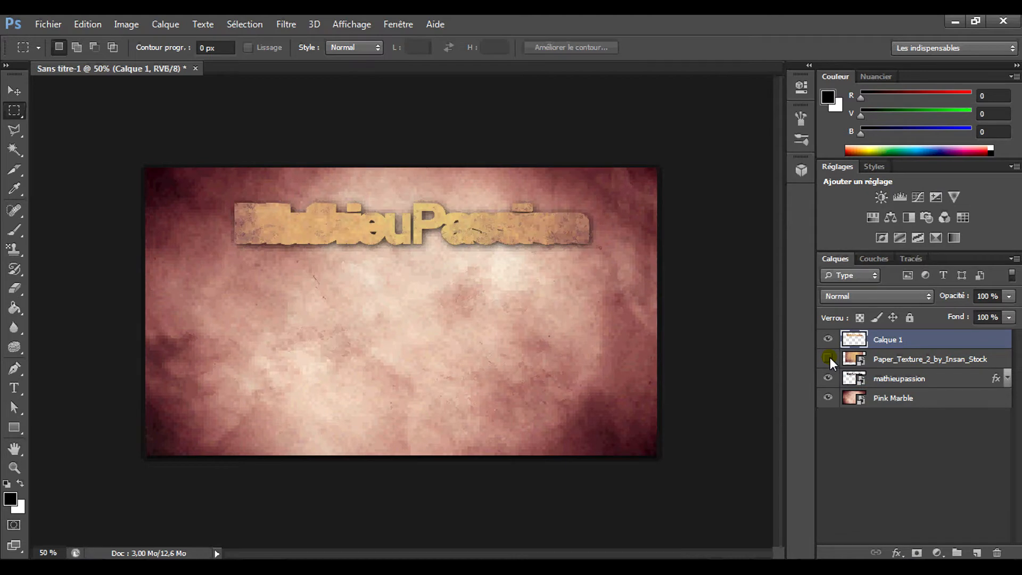
{"action": "left_click", "coordinate": [828, 358]}
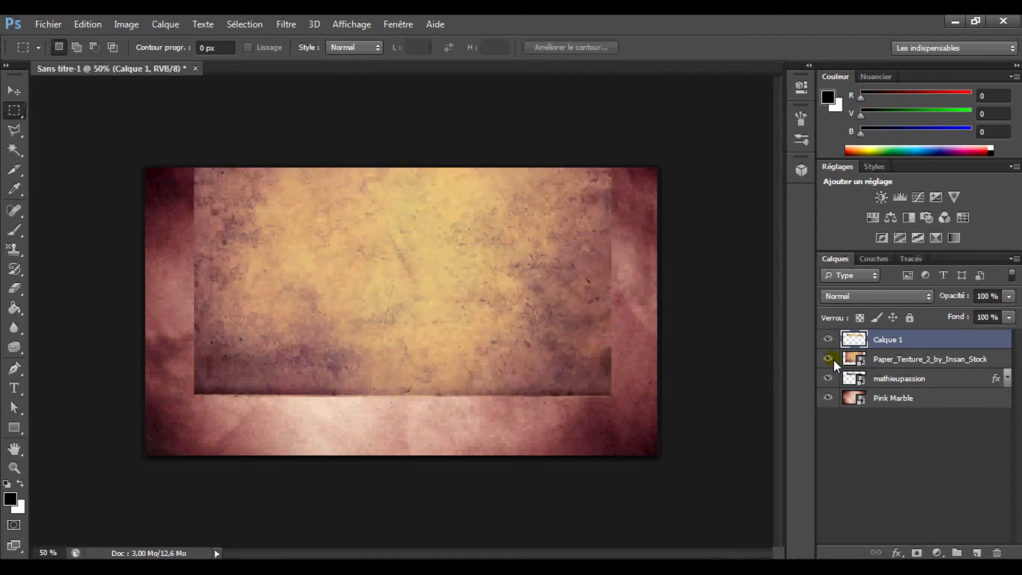
Delete the Paper_Texture_2_by_Insan_Stock, mathieupassion and Calque 1 layers so that only Pink Marble remains
{"action": "left_click", "coordinate": [928, 352]}
{"action": "key", "text": "Delete"}
{"action": "key", "text": "Delete"}
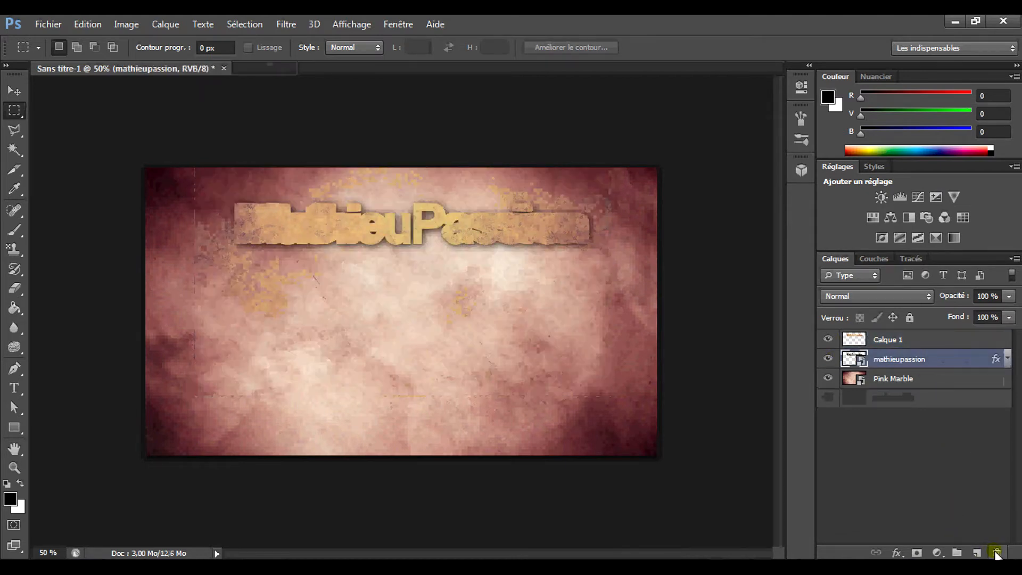
{"action": "left_click", "coordinate": [960, 341]}
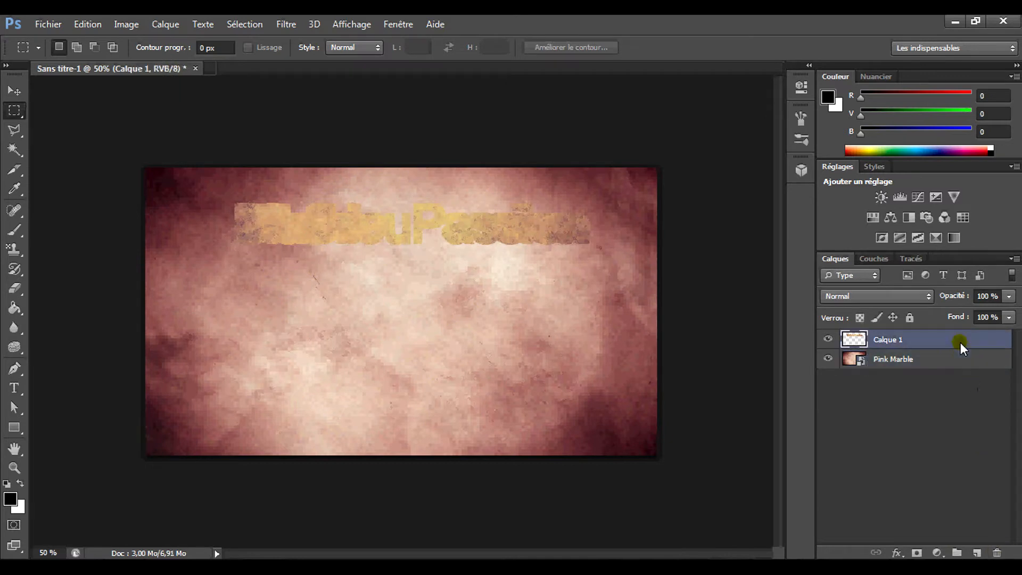
{"action": "left_click", "coordinate": [997, 553]}
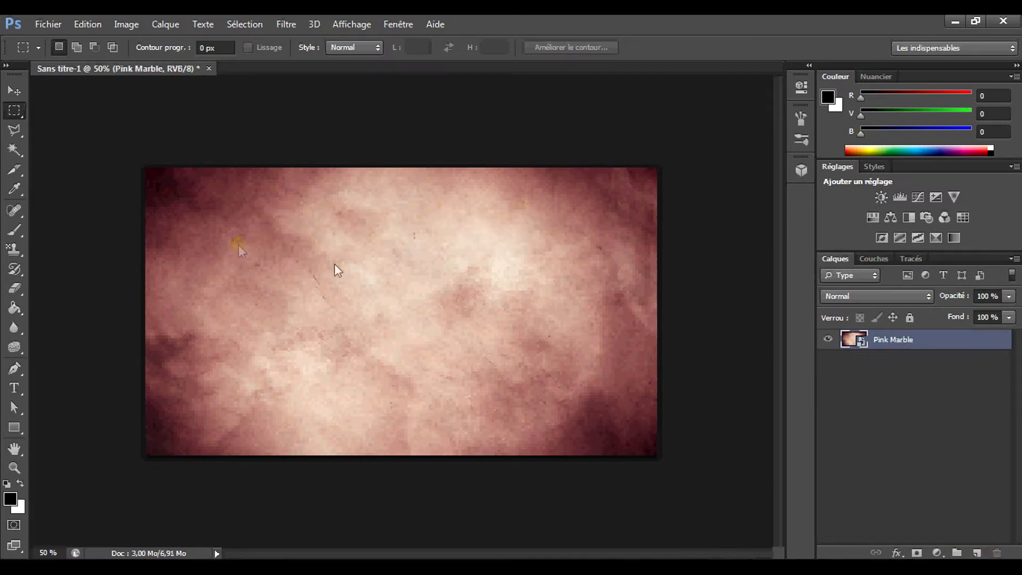
Create a text box in the upper middle of the image containing MathieuPassion and set the text size to 93 pt
{"action": "left_click", "coordinate": [14, 388]}
{"action": "left_click_drag", "start_coordinate": [287, 167], "coordinate": [548, 298]}
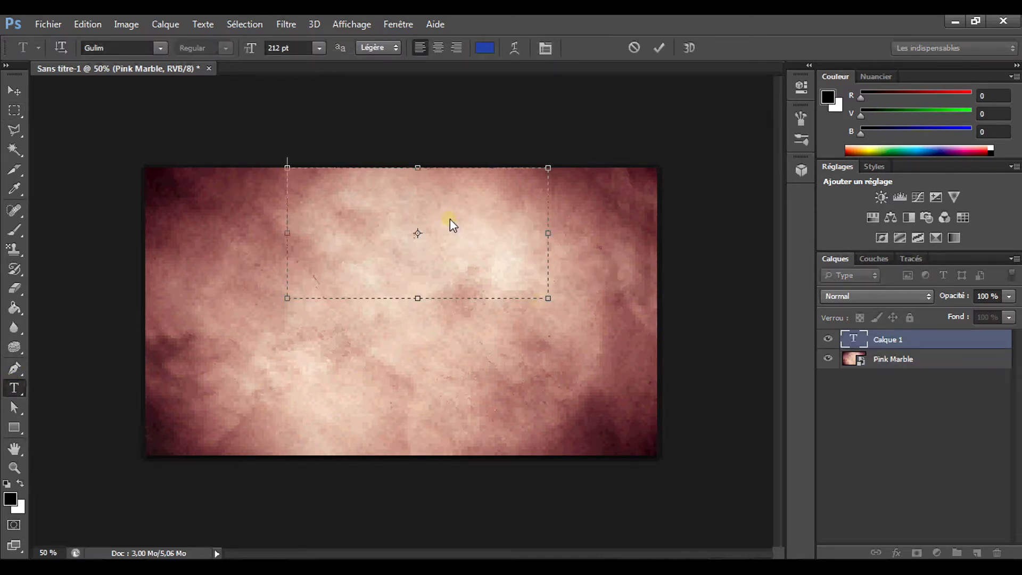
{"action": "type", "text": "Ma "}
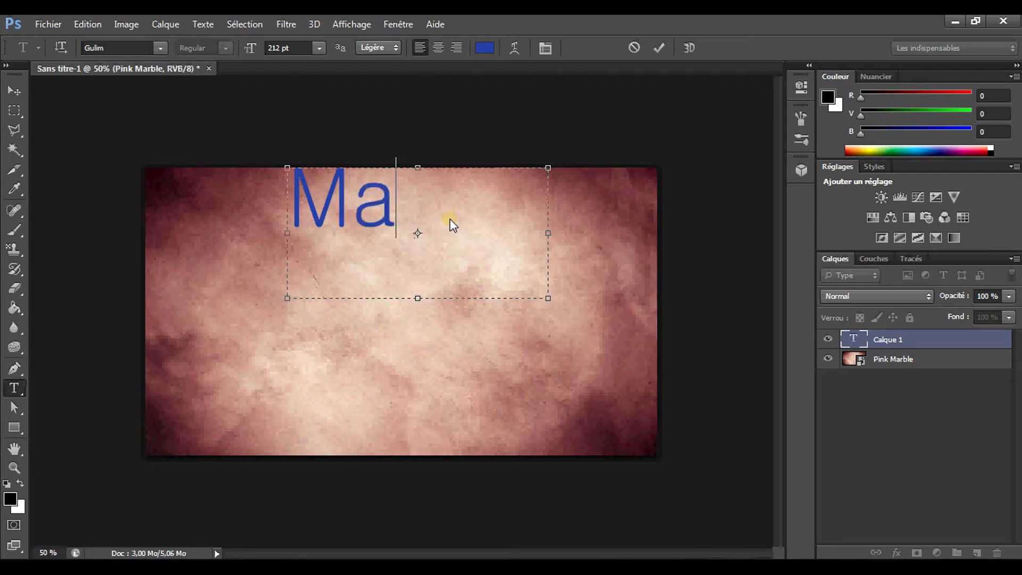
{"action": "type", "text": "thieu"}
{"action": "key", "text": "ctrl+a"}
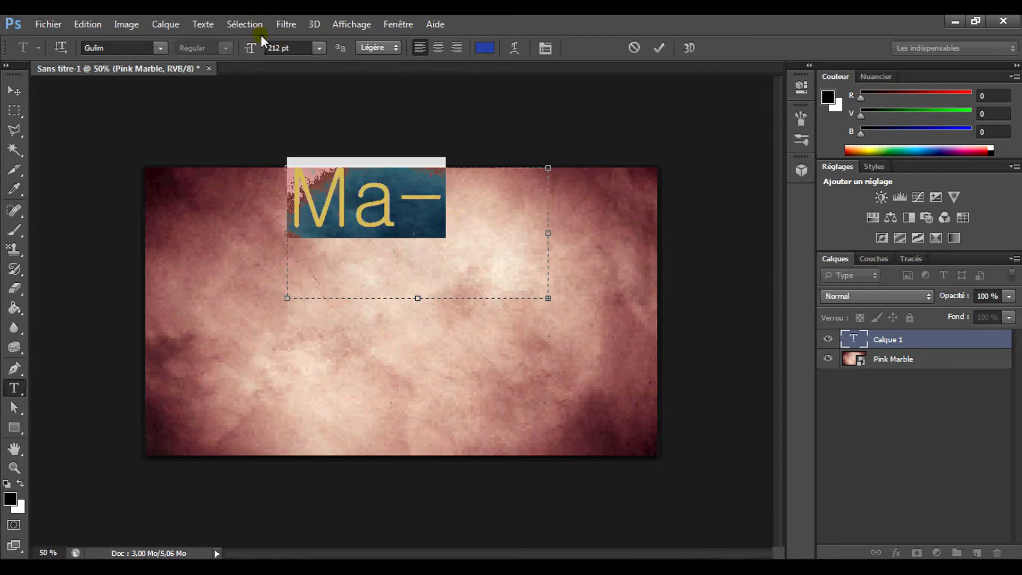
{"action": "left_click_drag", "start_coordinate": [256, 46], "coordinate": [167, 47]}
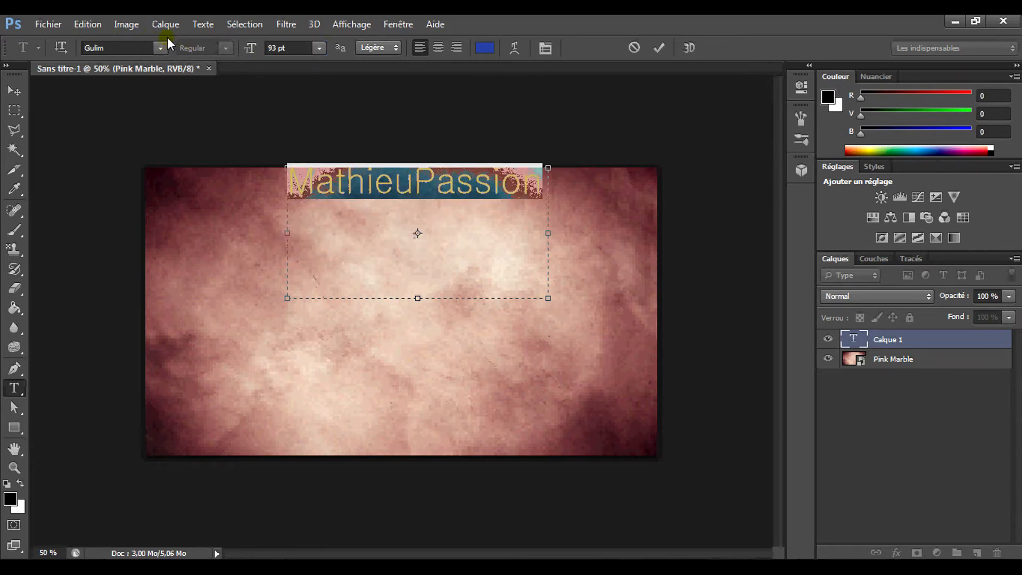
{"action": "left_click", "coordinate": [332, 175]}
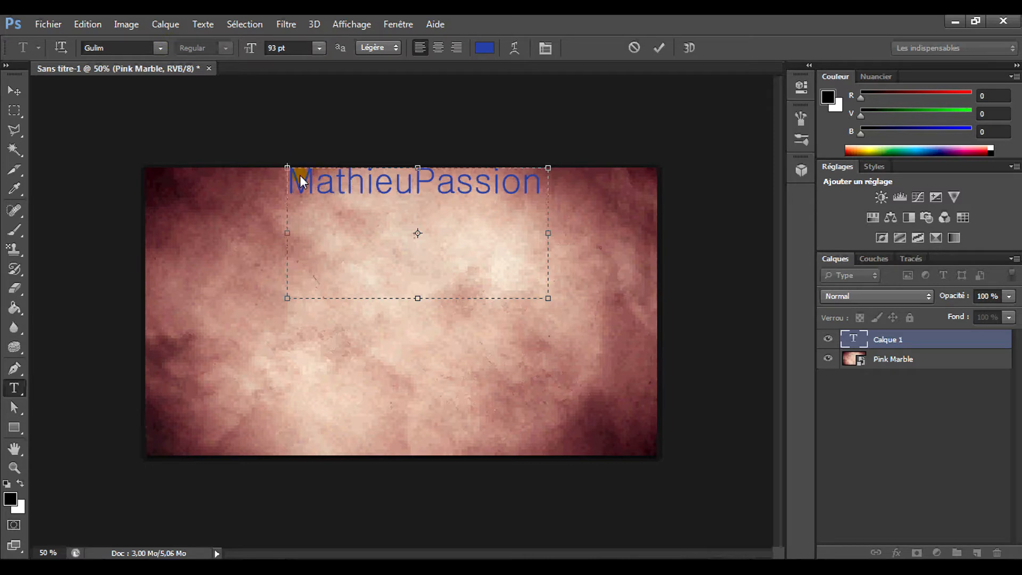
{"action": "key", "text": "ctrl+Return"}
Select the whole MathieuPassion text and set its font to Cafe Nero M54
{"action": "left_click", "coordinate": [303, 176]}
{"action": "double_click", "coordinate": [304, 178]}
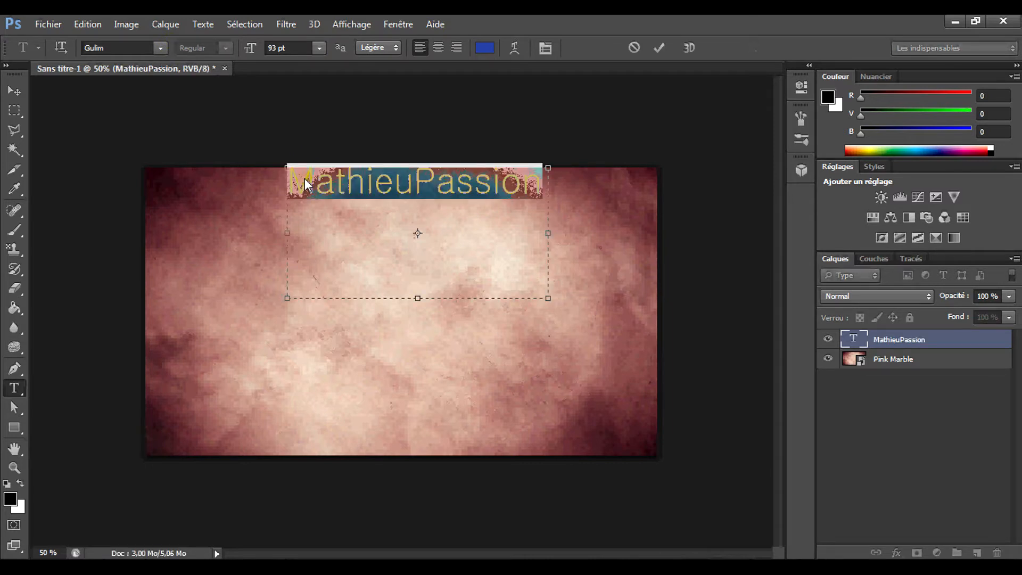
{"action": "left_click", "coordinate": [111, 49]}
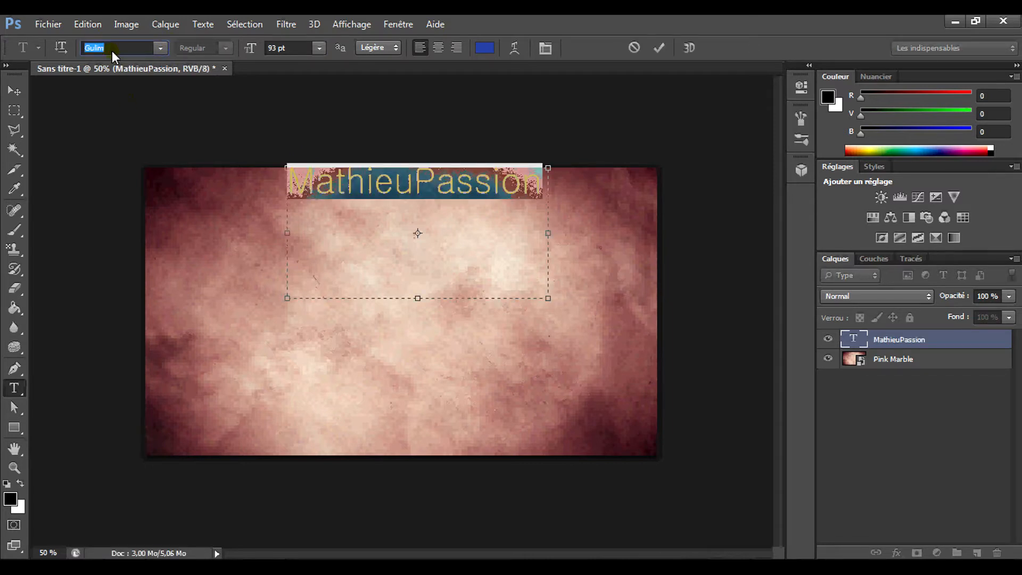
{"action": "type", "text": "Cafe Nero M54"}
{"action": "key", "text": "Return"}
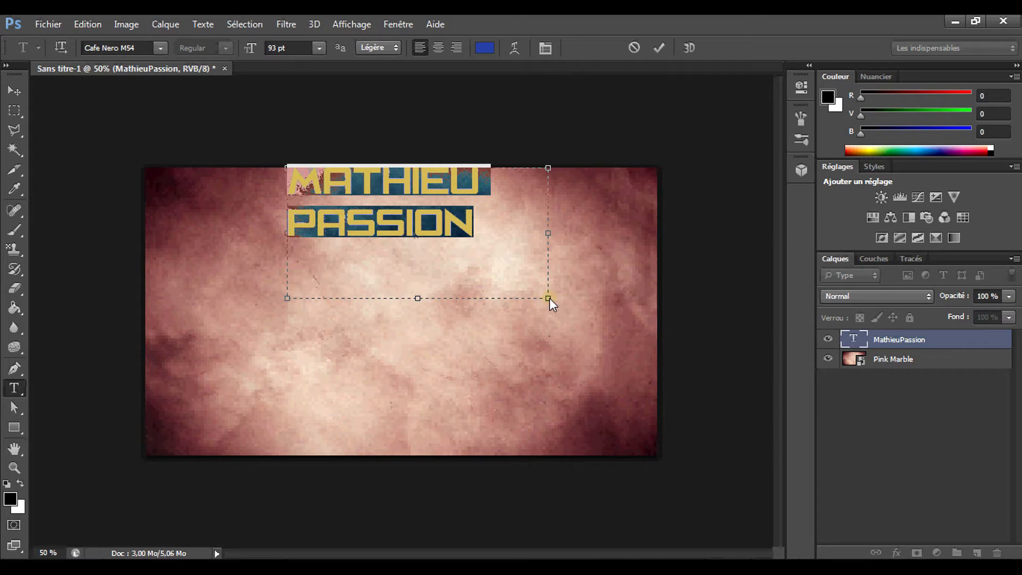
Fit the lettering on one line at 66 pt with a resized text box, and move it slightly down and to the left
{"action": "left_click_drag", "start_coordinate": [549, 298], "coordinate": [666, 380]}
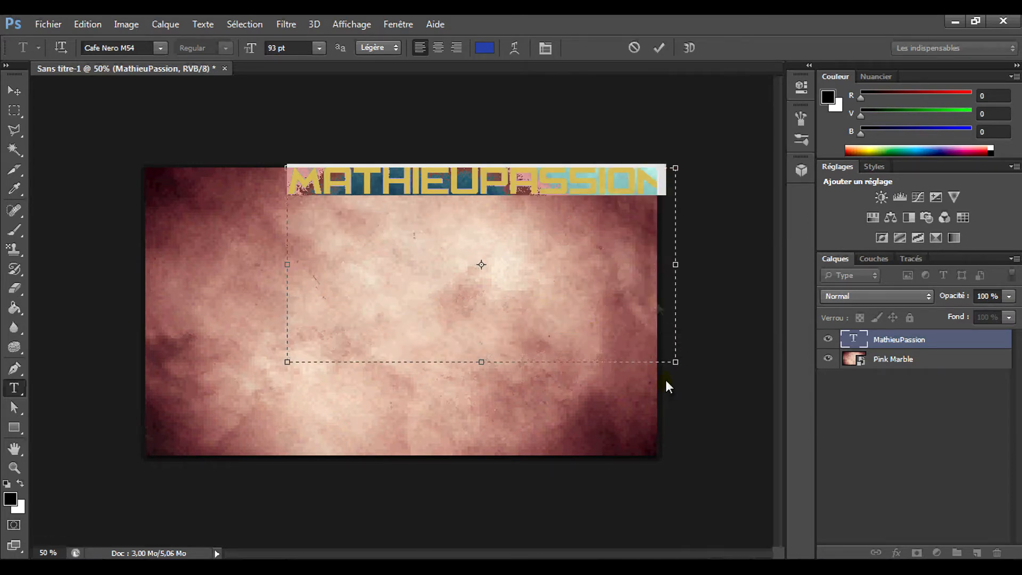
{"action": "left_click_drag", "start_coordinate": [250, 49], "coordinate": [230, 50]}
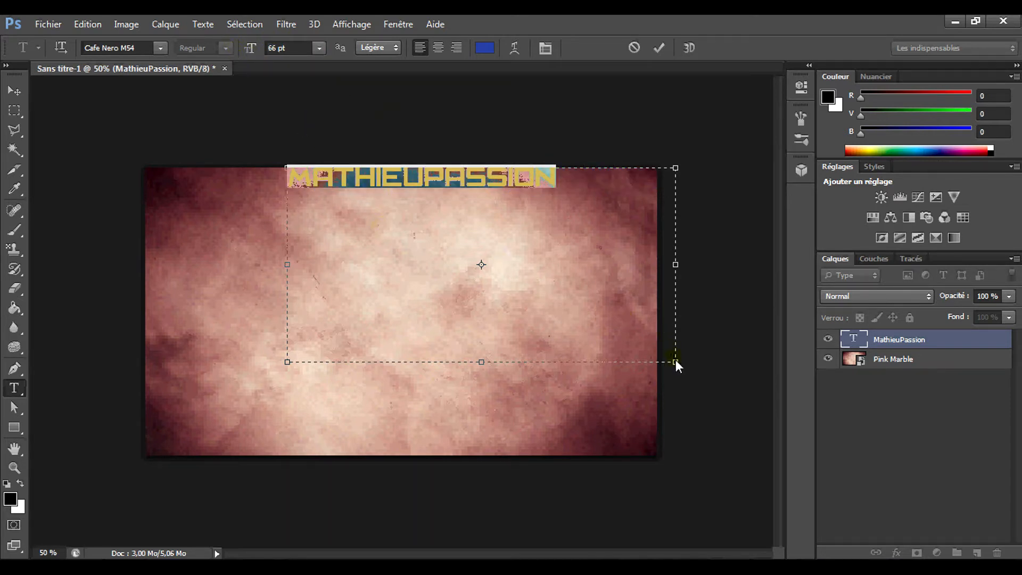
{"action": "left_click_drag", "start_coordinate": [677, 363], "coordinate": [566, 194]}
{"action": "left_click", "coordinate": [557, 223]}
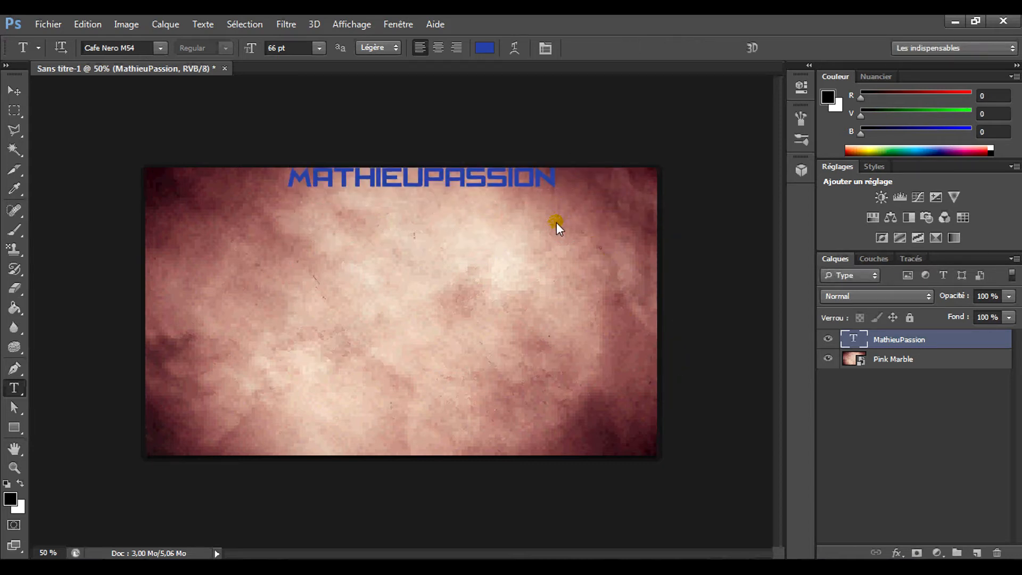
{"action": "left_click", "coordinate": [14, 91]}
{"action": "left_click_drag", "start_coordinate": [439, 179], "coordinate": [427, 192]}
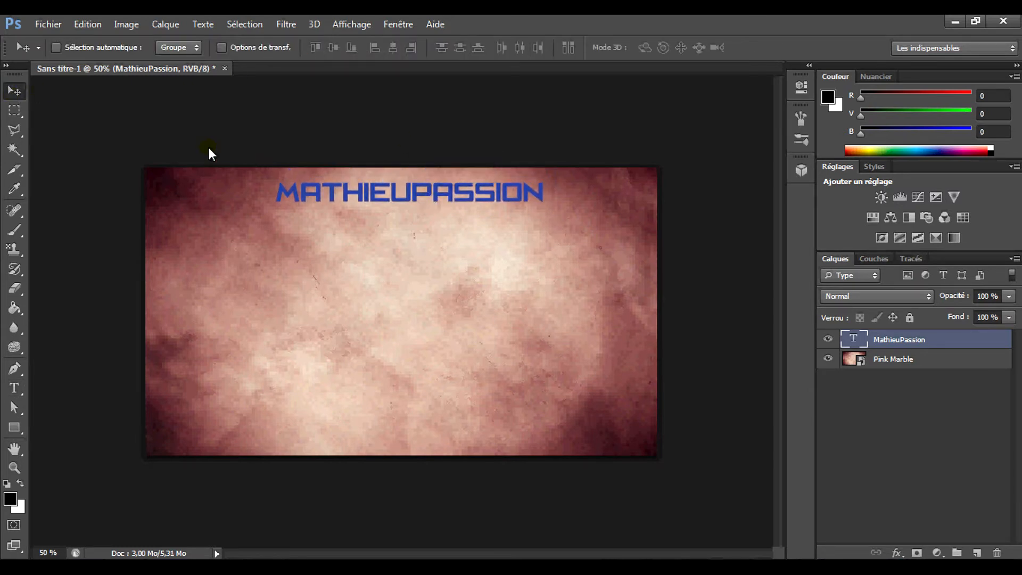
Set the MathieuPassion text colour to the dark blue 3c416f
{"action": "left_click", "coordinate": [14, 388]}
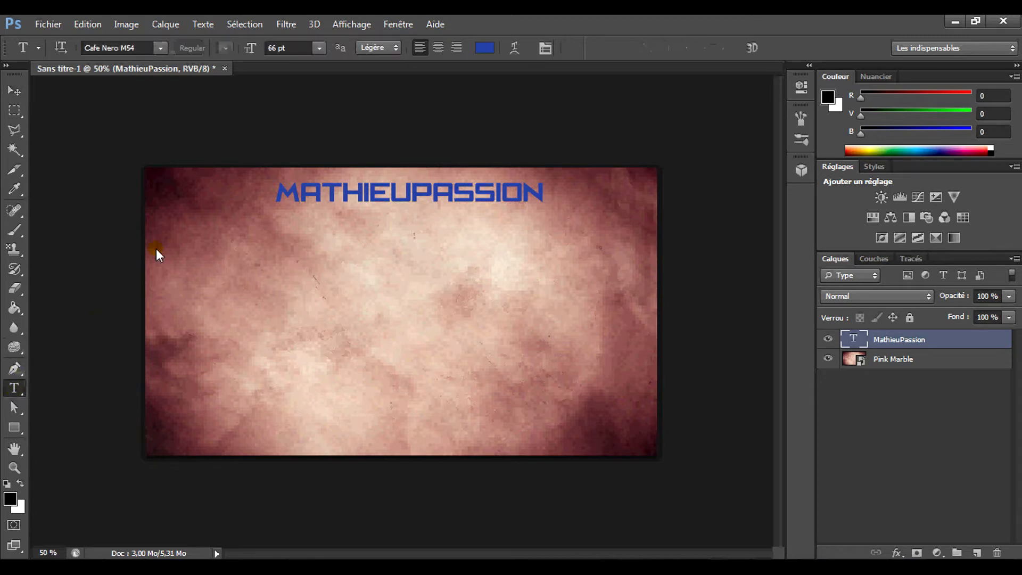
{"action": "left_click", "coordinate": [485, 48]}
{"action": "left_click_drag", "start_coordinate": [311, 257], "coordinate": [612, 200]}
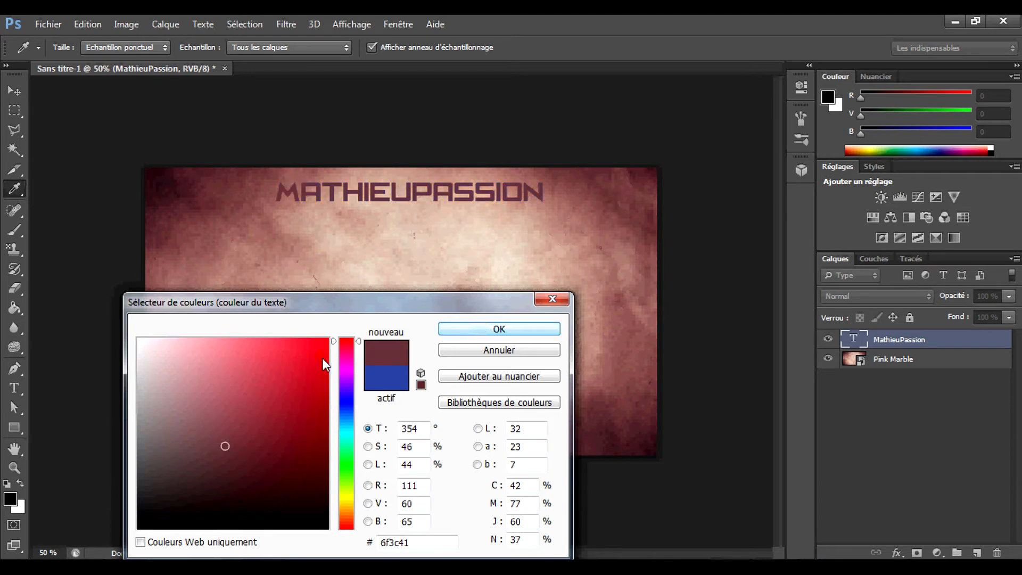
{"action": "left_click_drag", "start_coordinate": [345, 346], "coordinate": [344, 406]}
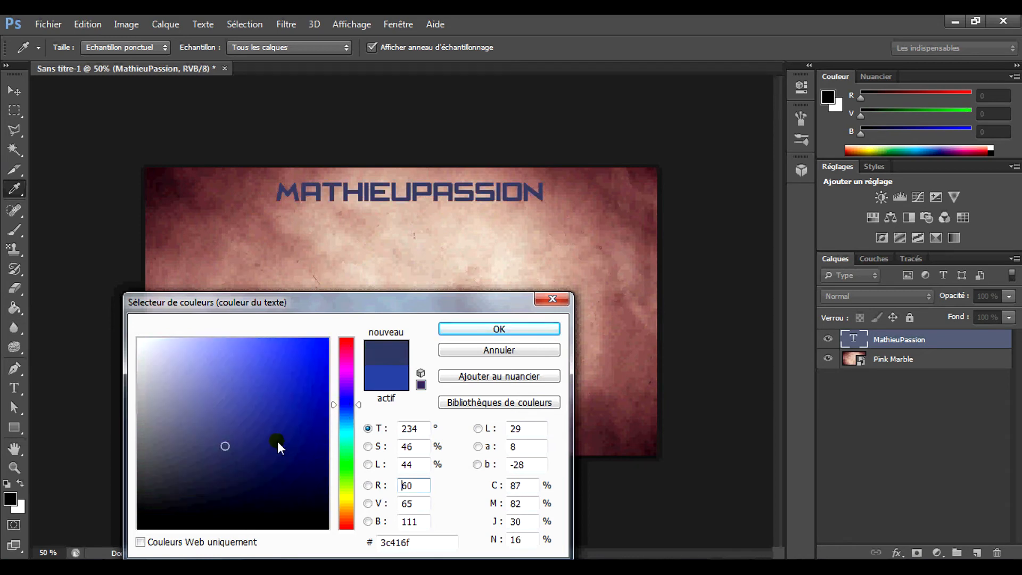
{"action": "left_click", "coordinate": [541, 333]}
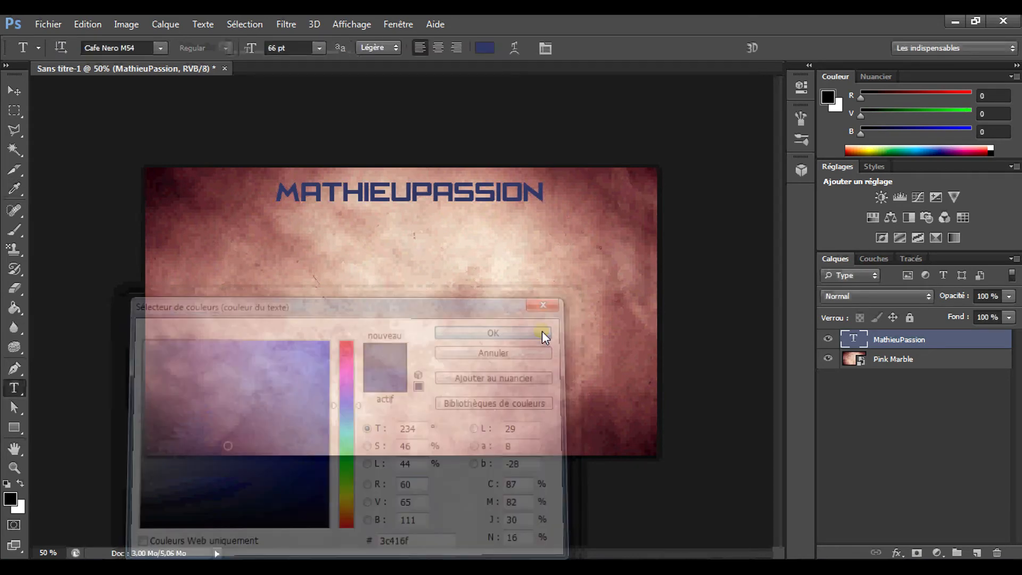
Add a drop shadow (Ombre portée) with a size of 79 px to the MathieuPassion text layer
{"action": "double_click", "coordinate": [933, 338]}
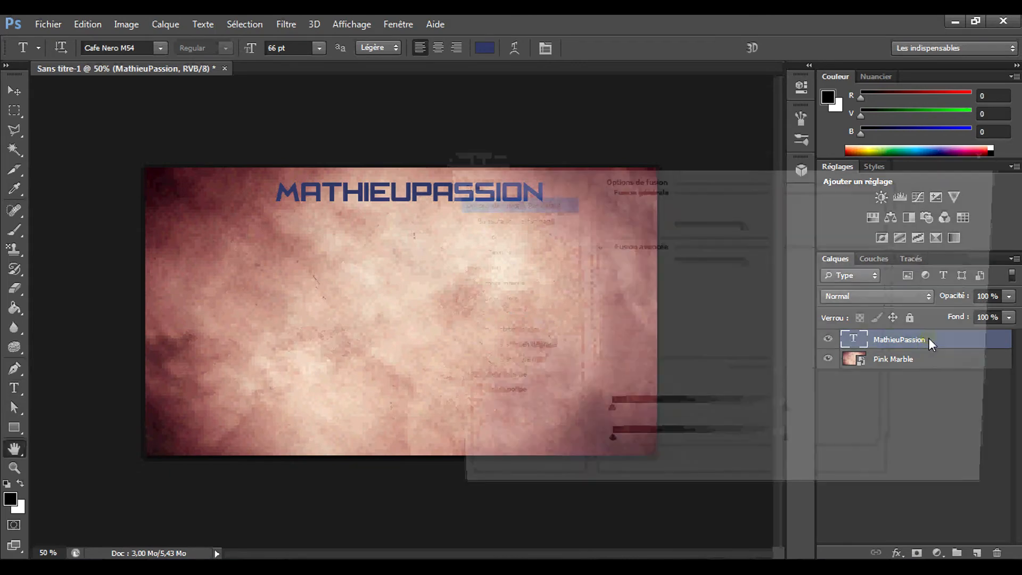
{"action": "left_click", "coordinate": [483, 400]}
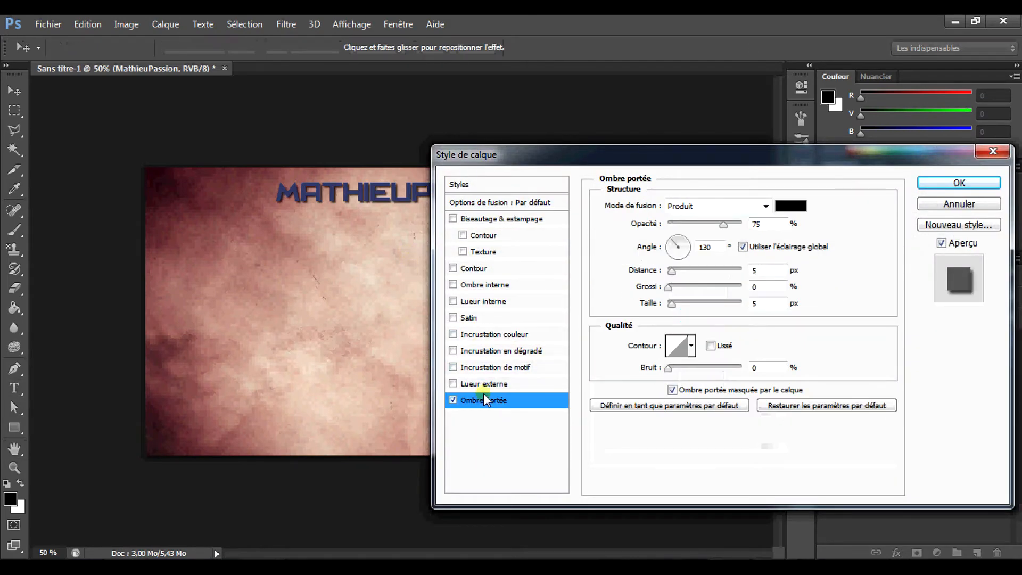
{"action": "left_click", "coordinate": [674, 305]}
{"action": "left_click_drag", "start_coordinate": [674, 306], "coordinate": [694, 309]}
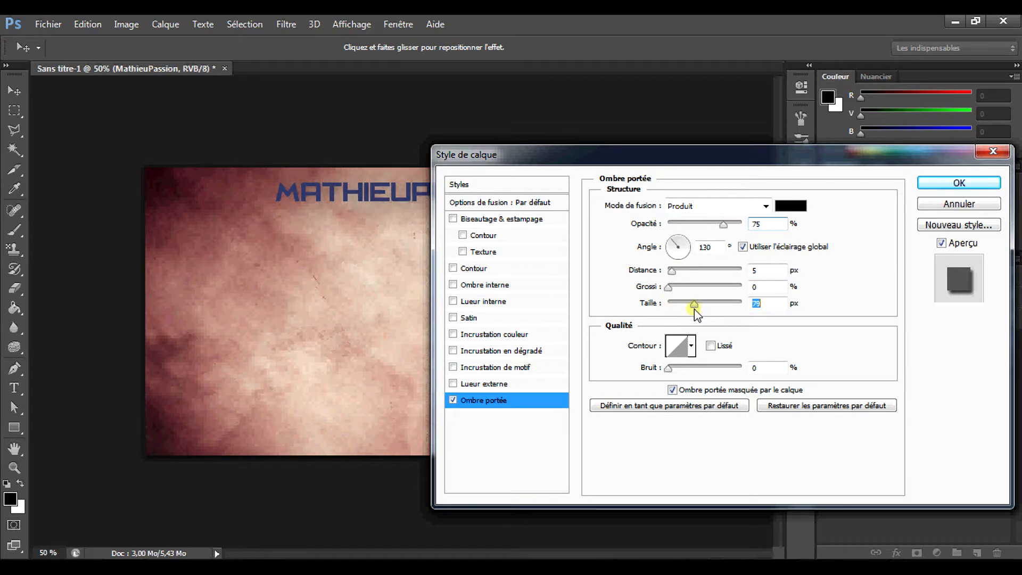
Add a Biseautage & estampage effect to the MathieuPassion text with 1% depth, 0 px size and 6 px softening
{"action": "left_click", "coordinate": [457, 220]}
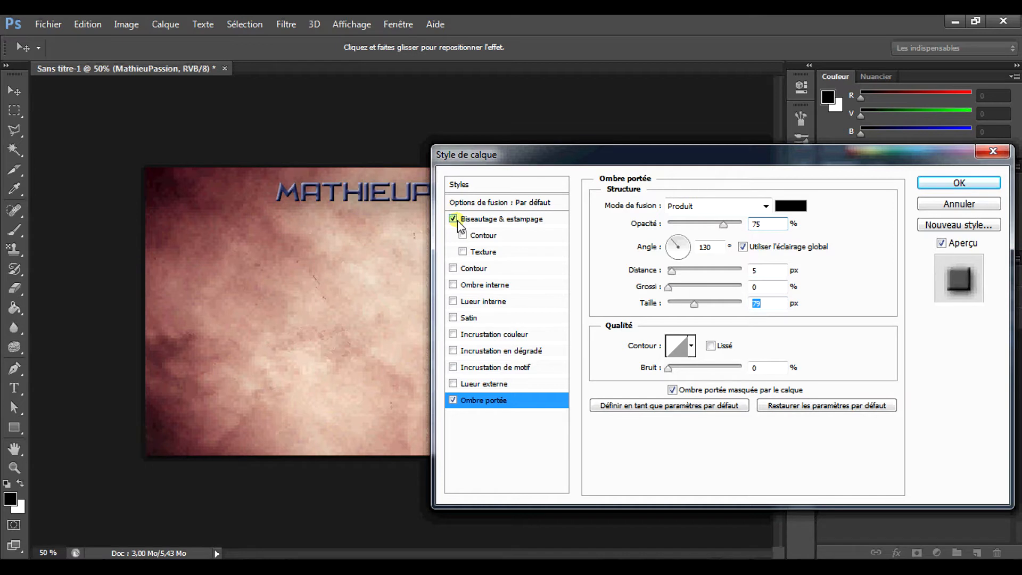
{"action": "left_click", "coordinate": [534, 218]}
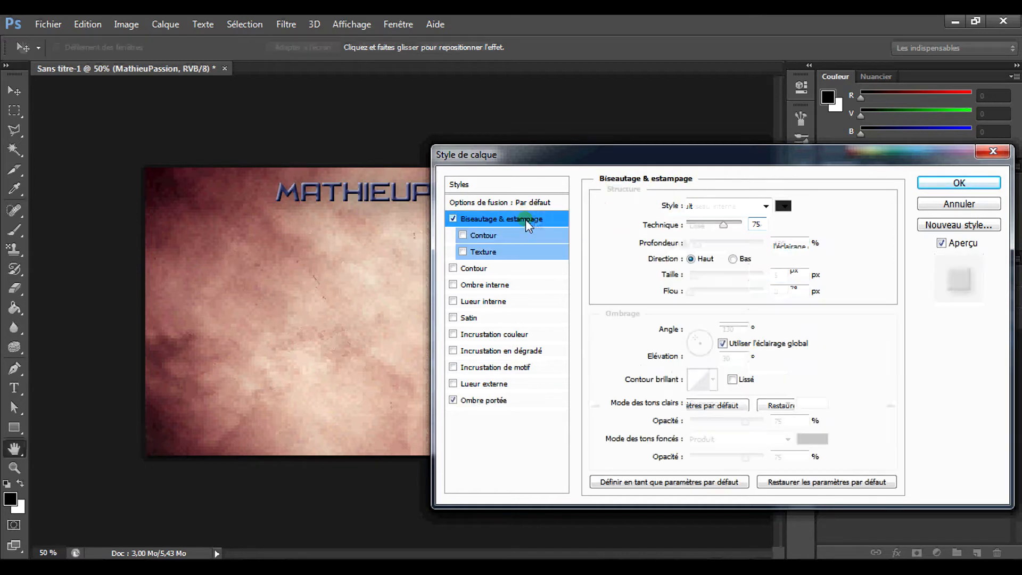
{"action": "left_click_drag", "start_coordinate": [696, 243], "coordinate": [682, 245]}
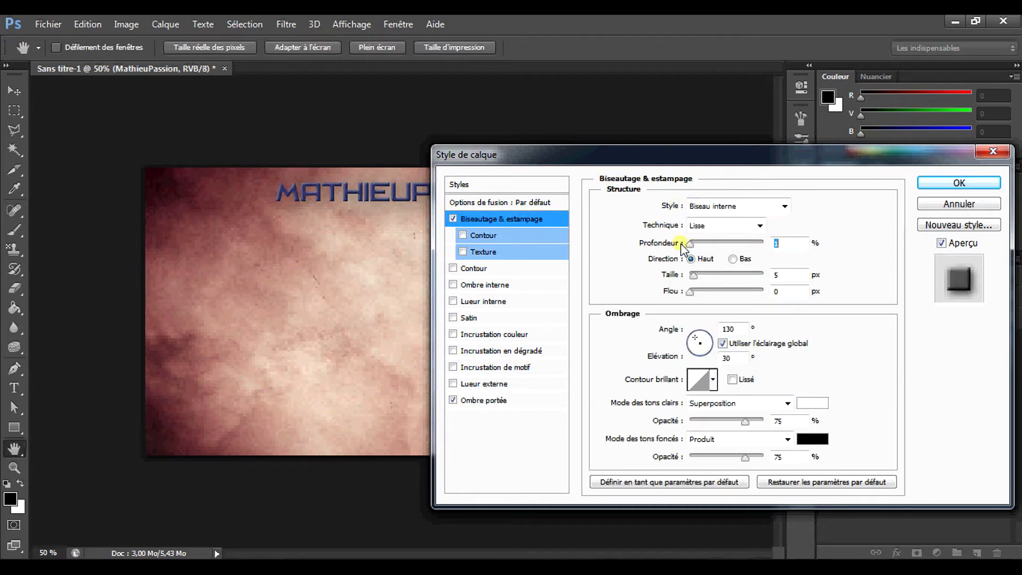
{"action": "left_click_drag", "start_coordinate": [694, 276], "coordinate": [686, 278]}
{"action": "left_click", "coordinate": [692, 293]}
{"action": "left_click_drag", "start_coordinate": [692, 294], "coordinate": [719, 301]}
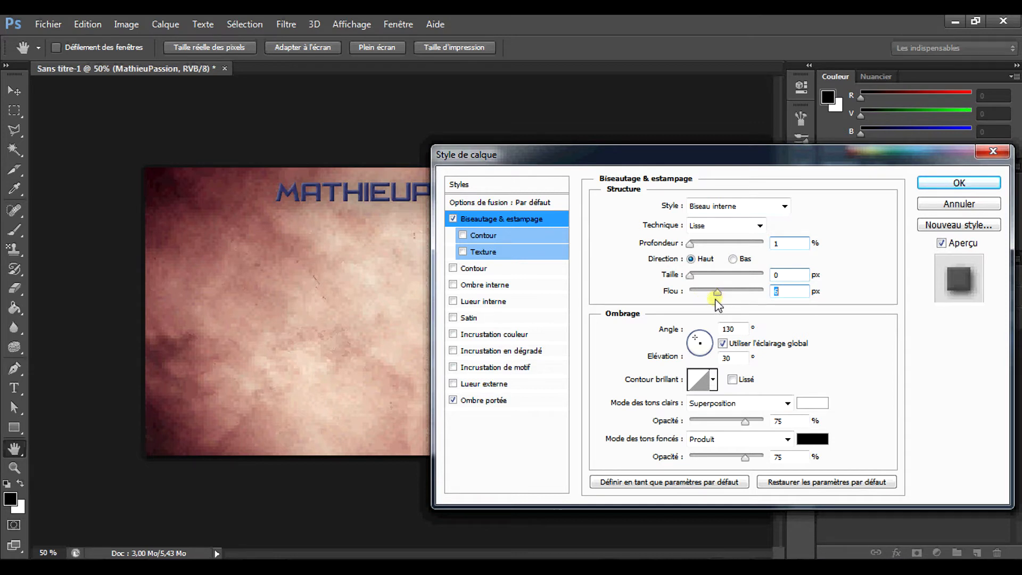
Set the bevel style to Biseau externe with the Lisse technique and direction Bas, and apply the layer effects
{"action": "left_click", "coordinate": [785, 207]}
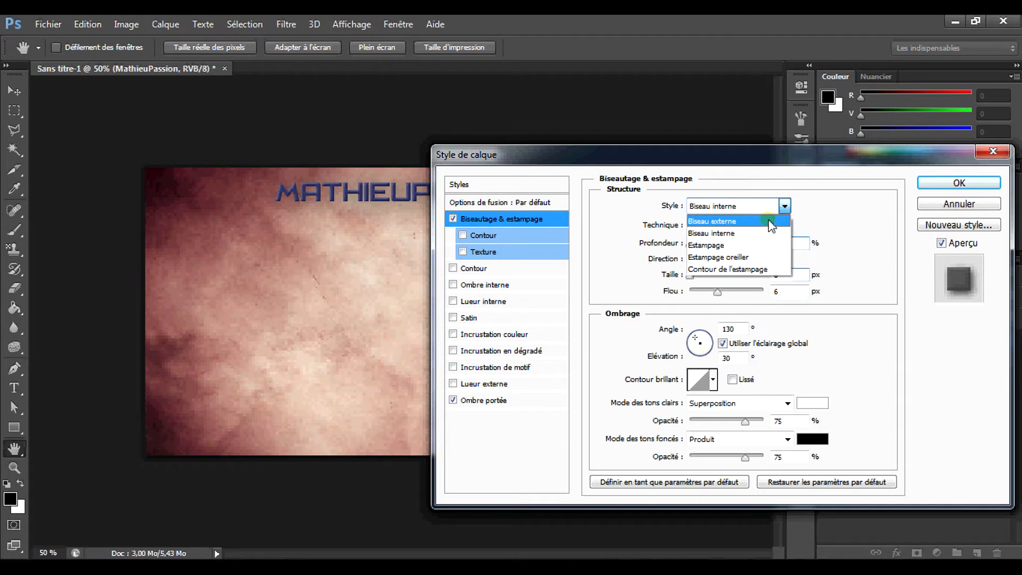
{"action": "left_click", "coordinate": [773, 221]}
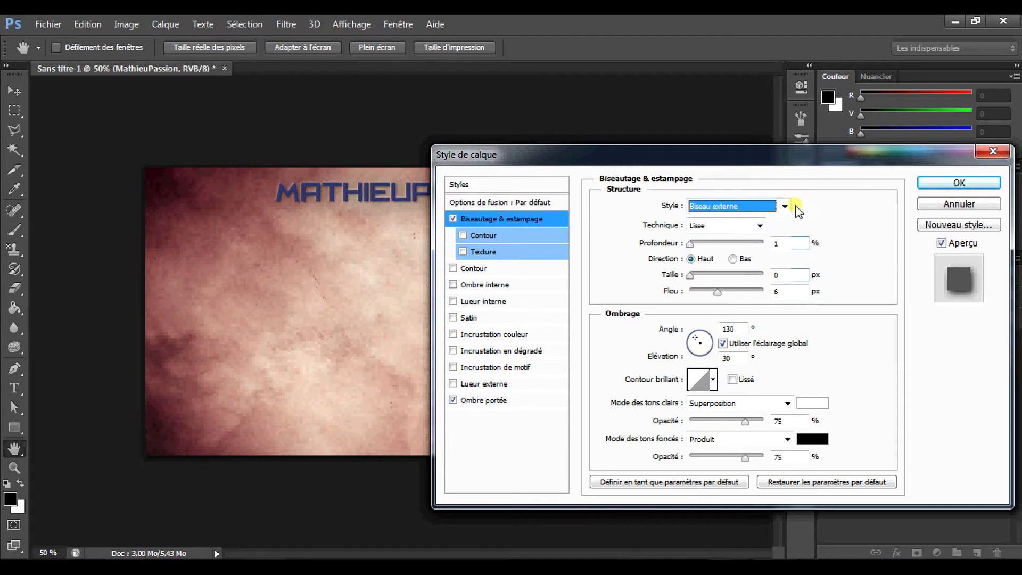
{"action": "left_click", "coordinate": [759, 227]}
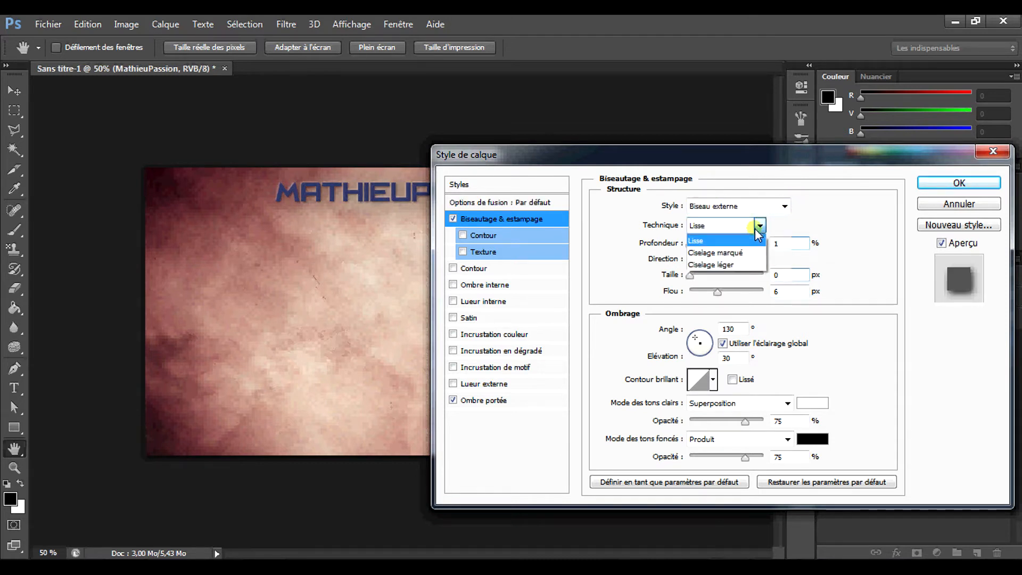
{"action": "left_click", "coordinate": [756, 228]}
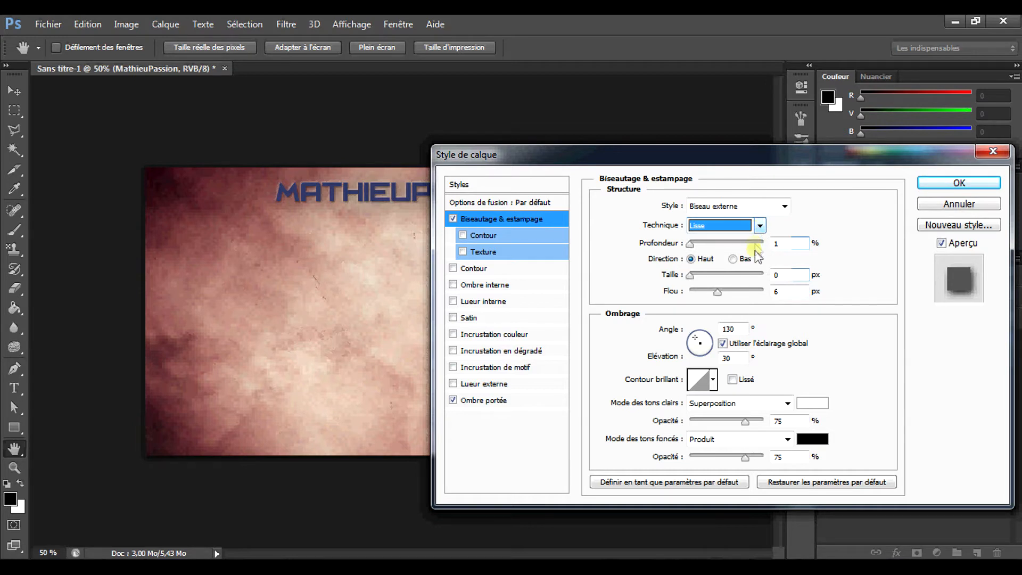
{"action": "left_click", "coordinate": [733, 259]}
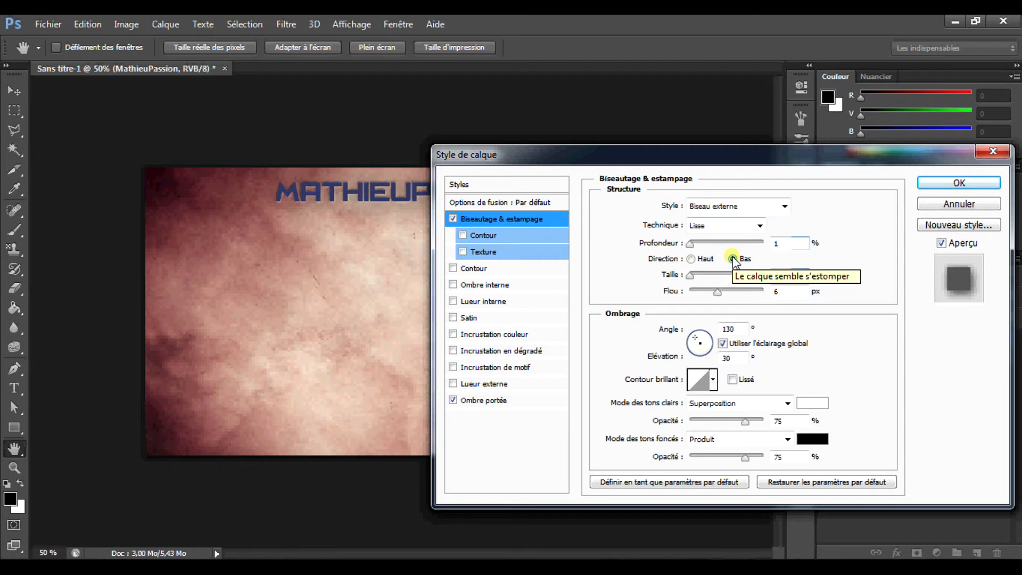
{"action": "left_click", "coordinate": [945, 183]}
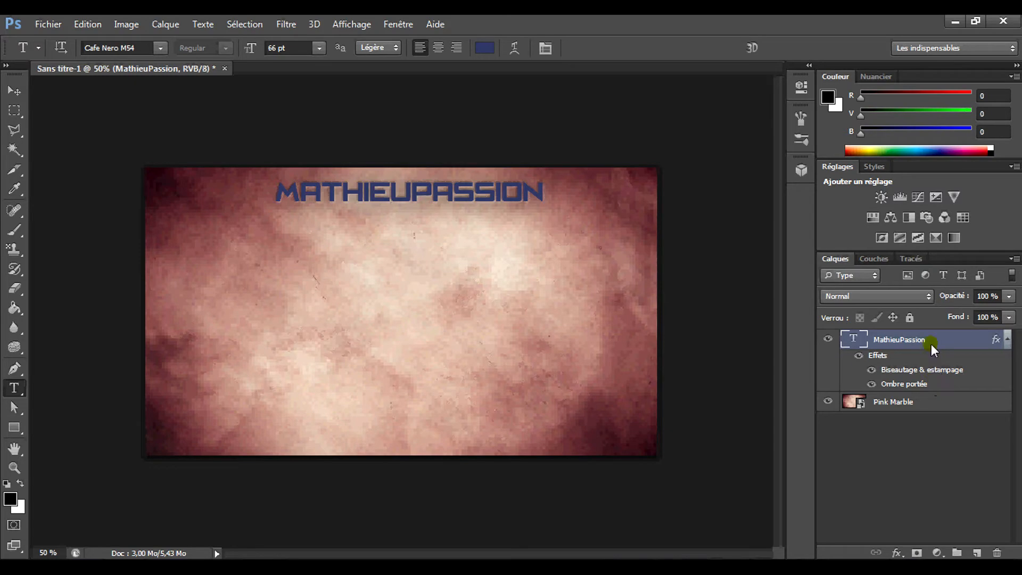
Reopen the drop shadow of the MathieuPassion text layer, readjust its size and apply the change
{"action": "double_click", "coordinate": [913, 382]}
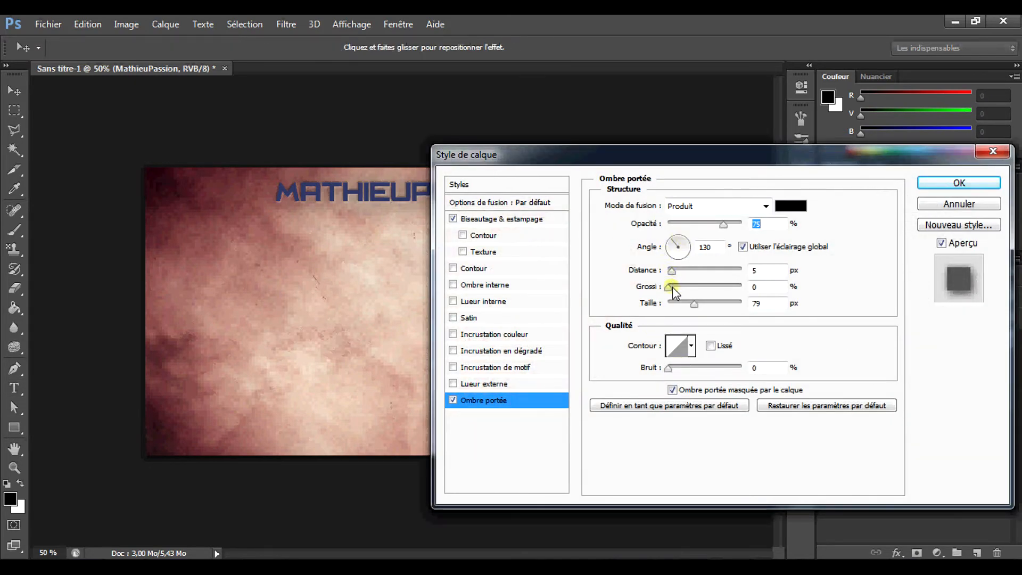
{"action": "left_click_drag", "start_coordinate": [695, 302], "coordinate": [670, 286]}
{"action": "left_click", "coordinate": [932, 183]}
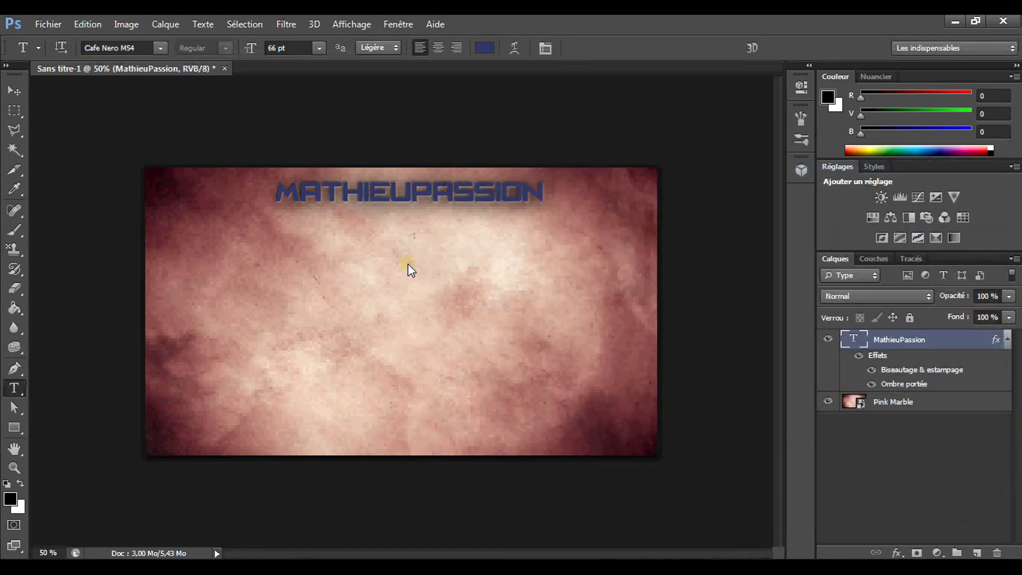
{"action": "left_click", "coordinate": [14, 94]}
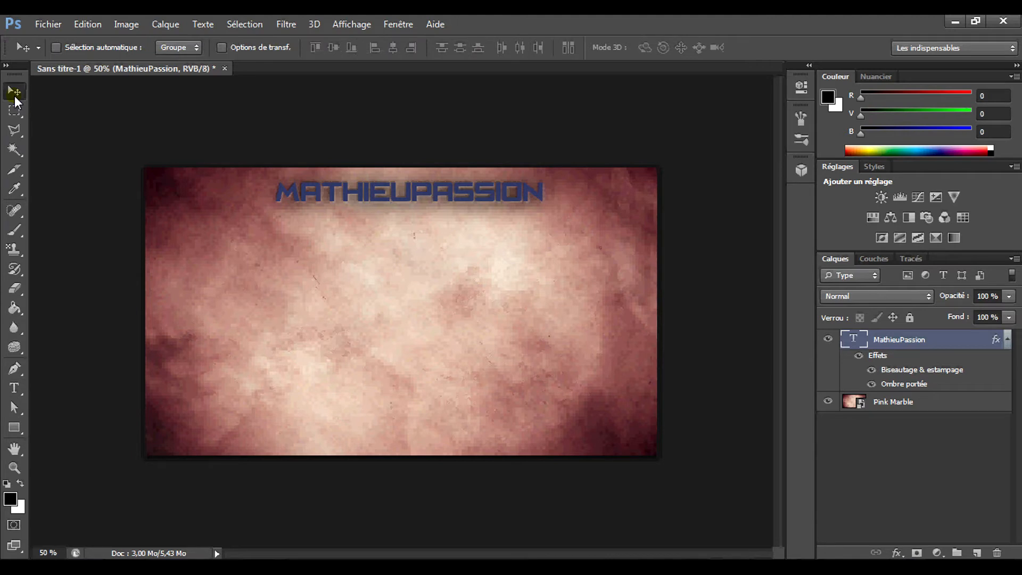
{"action": "left_click", "coordinate": [20, 451]}
{"action": "left_click", "coordinate": [20, 452]}
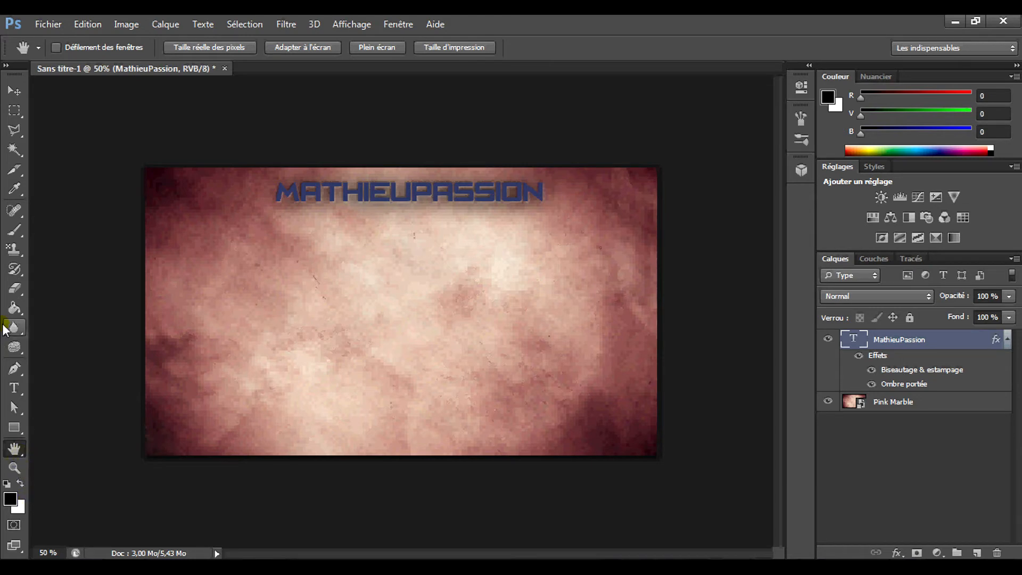
{"action": "left_click", "coordinate": [15, 90]}
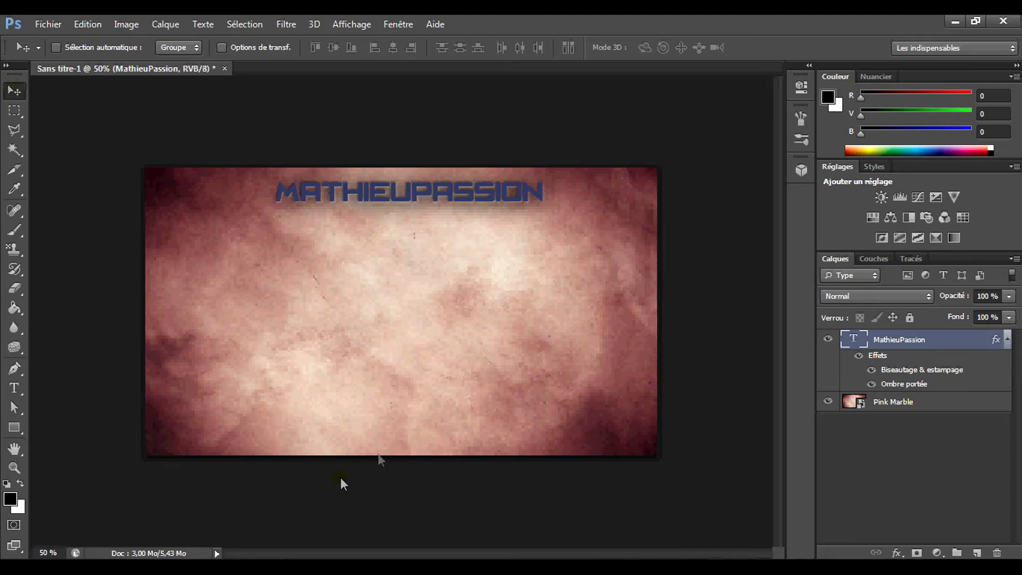
Switch to the file explorer, find the blue Flare 4 image in the ressources Flares folder and place it in the Photoshop document
{"action": "key", "text": "alt+Tab"}
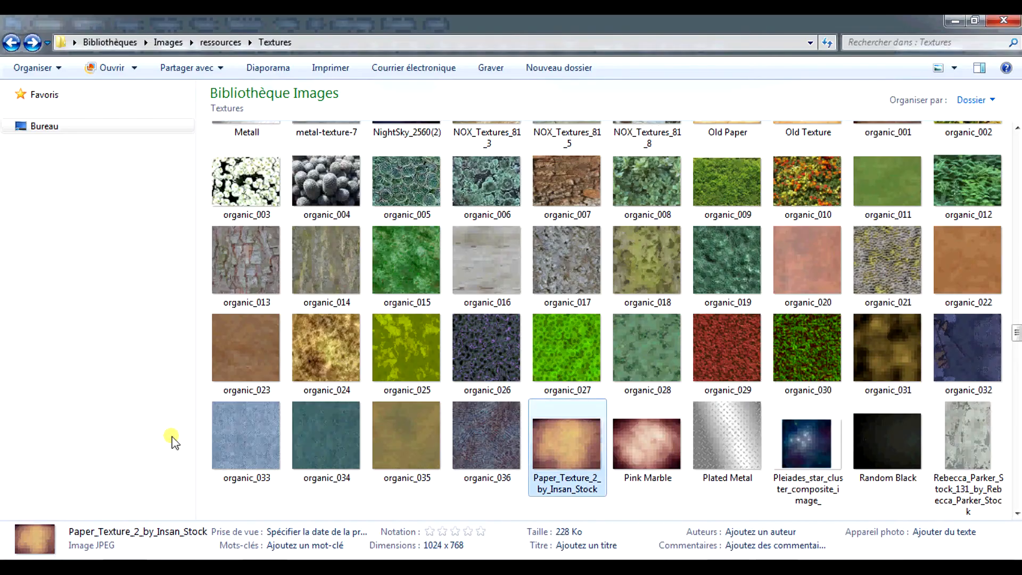
{"action": "left_click", "coordinate": [250, 45]}
{"action": "left_click", "coordinate": [282, 123]}
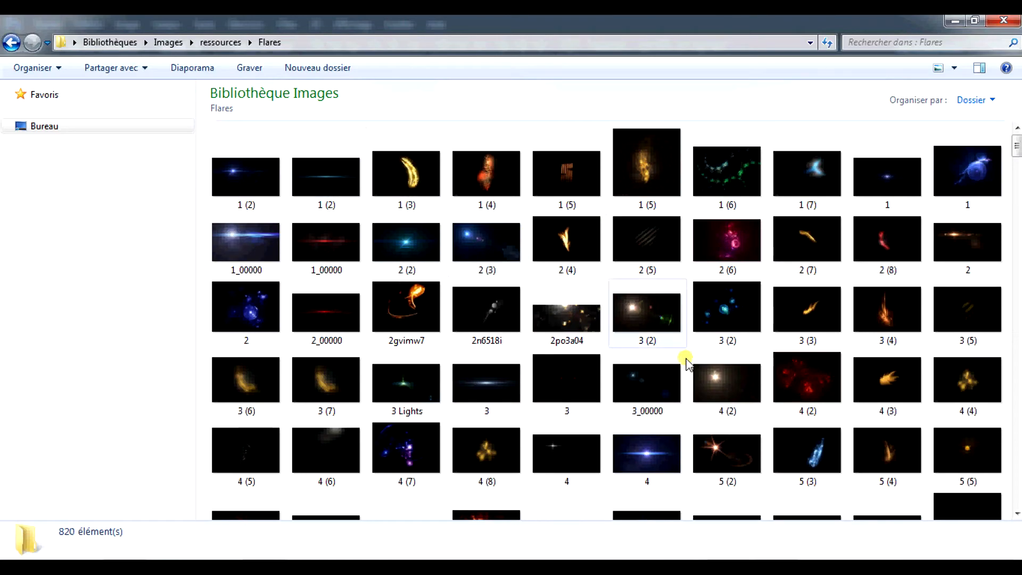
{"action": "scroll", "coordinate": [692, 391], "scroll_direction": "down", "scroll_amount": 20}
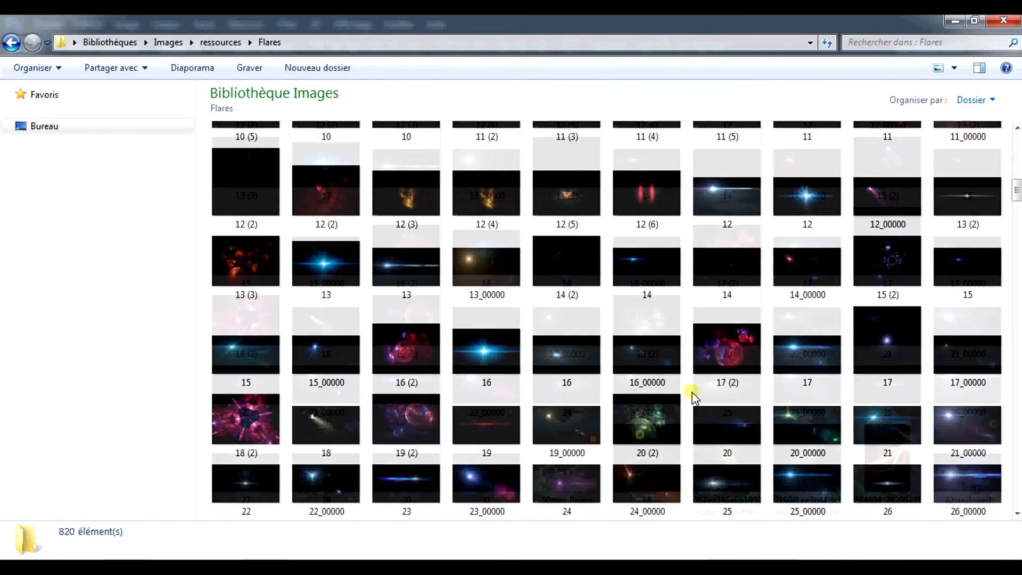
{"action": "scroll", "coordinate": [692, 394], "scroll_direction": "down", "scroll_amount": 5}
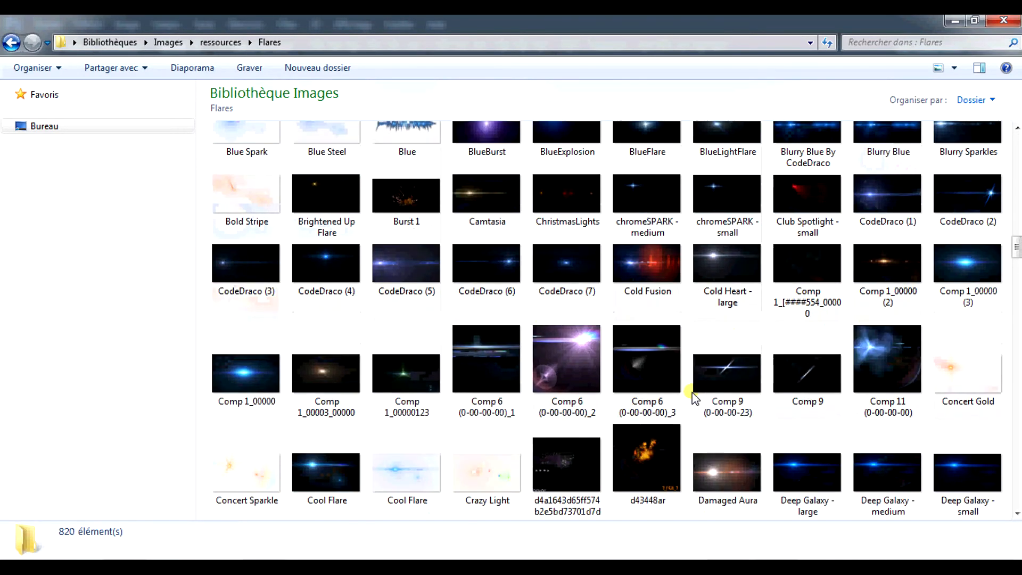
{"action": "scroll", "coordinate": [692, 394], "scroll_direction": "down", "scroll_amount": 8}
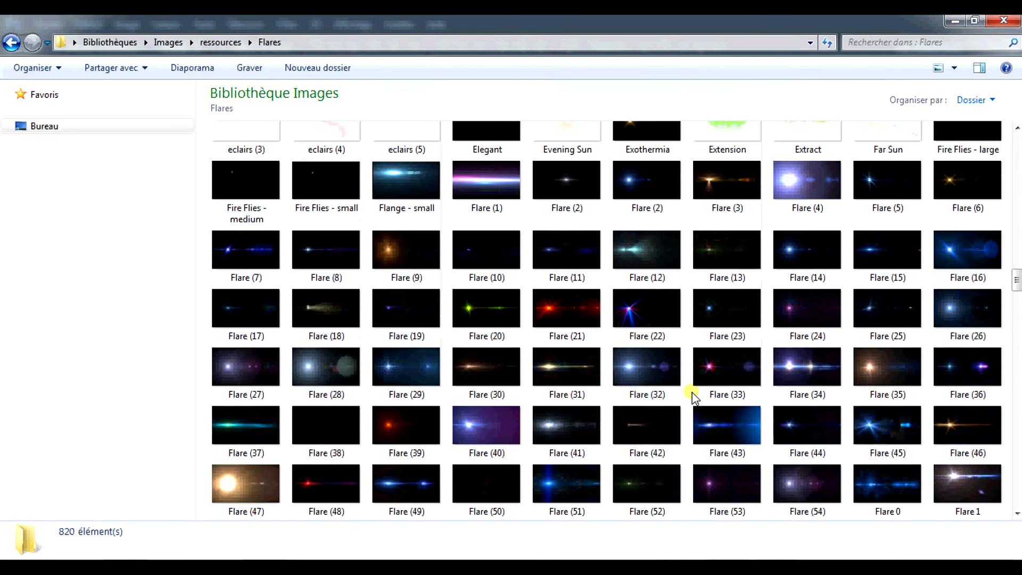
{"action": "scroll", "coordinate": [692, 396], "scroll_direction": "down", "scroll_amount": 1}
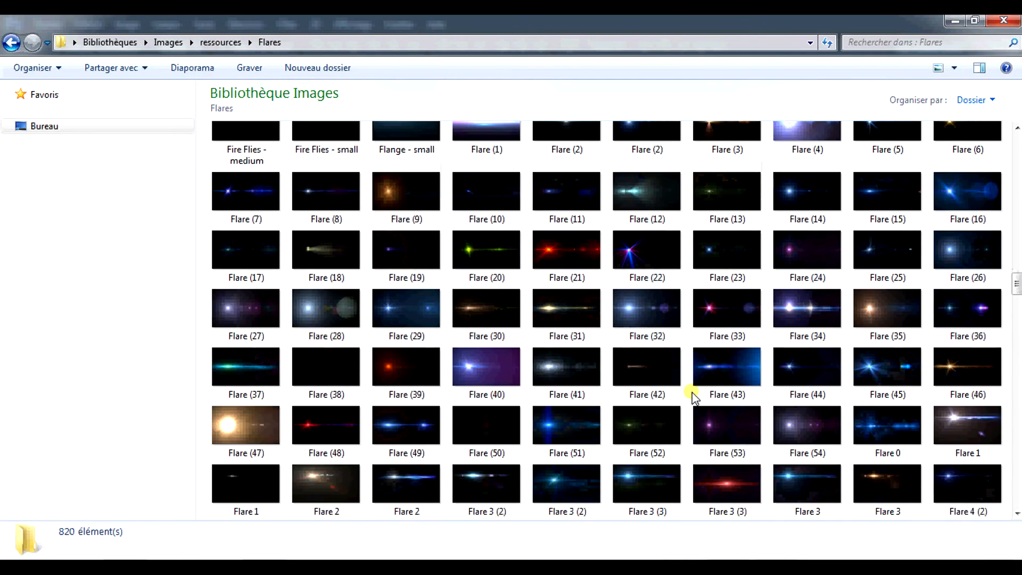
{"action": "scroll", "coordinate": [692, 396], "scroll_direction": "down", "scroll_amount": 3}
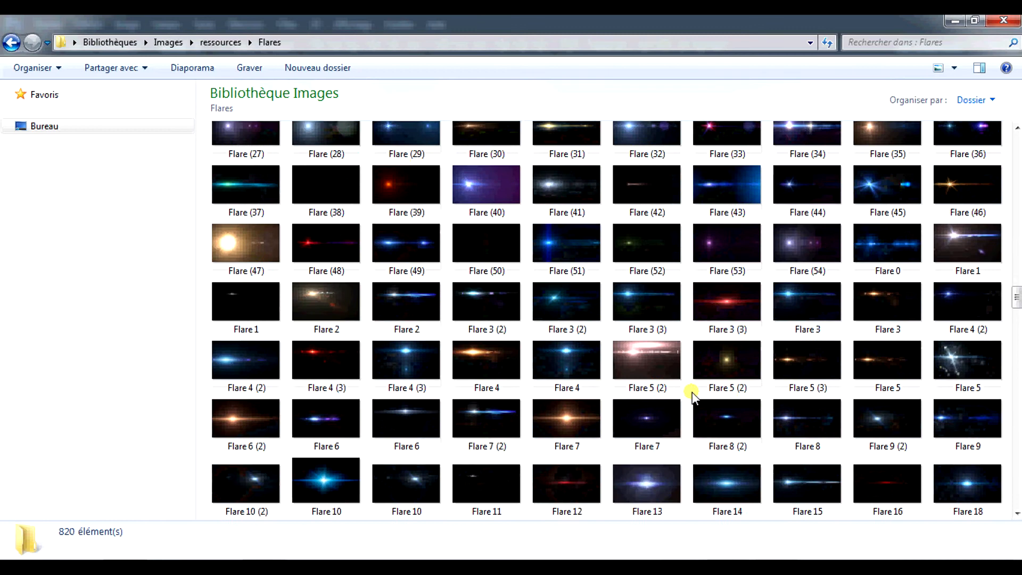
{"action": "scroll", "coordinate": [692, 397], "scroll_direction": "down", "scroll_amount": 1}
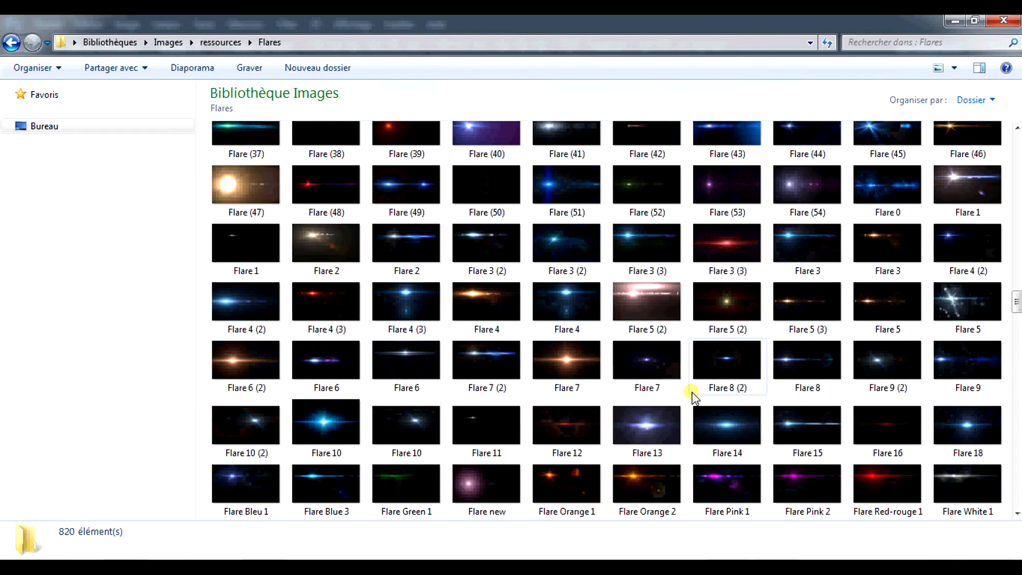
{"action": "left_click_drag", "start_coordinate": [592, 306], "coordinate": [321, 442]}
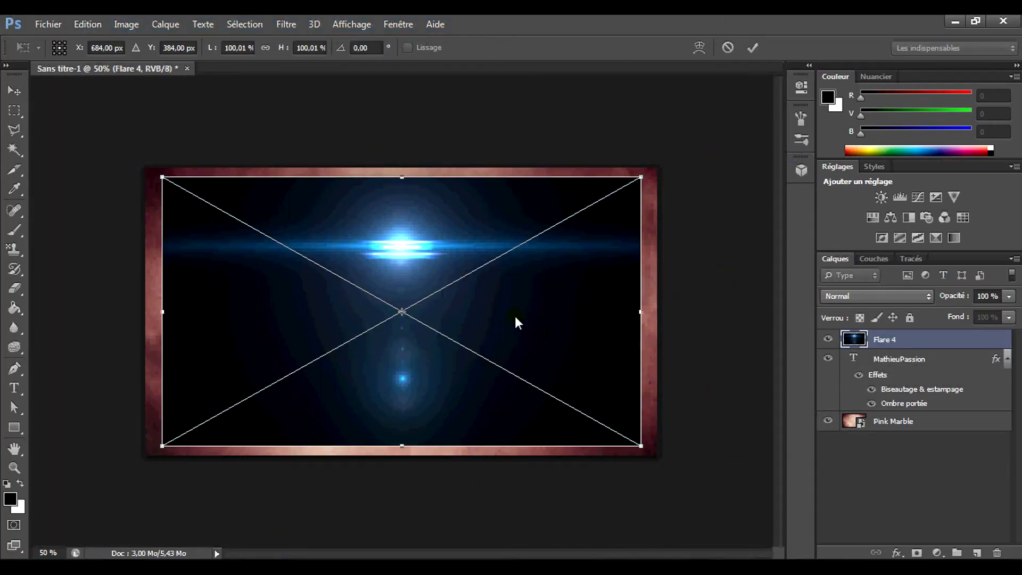
Set the Flare 4 layer's blend mode to Superposition, move the flare up onto the MathieuPassion lettering and commit the placement
{"action": "left_click", "coordinate": [850, 296]}
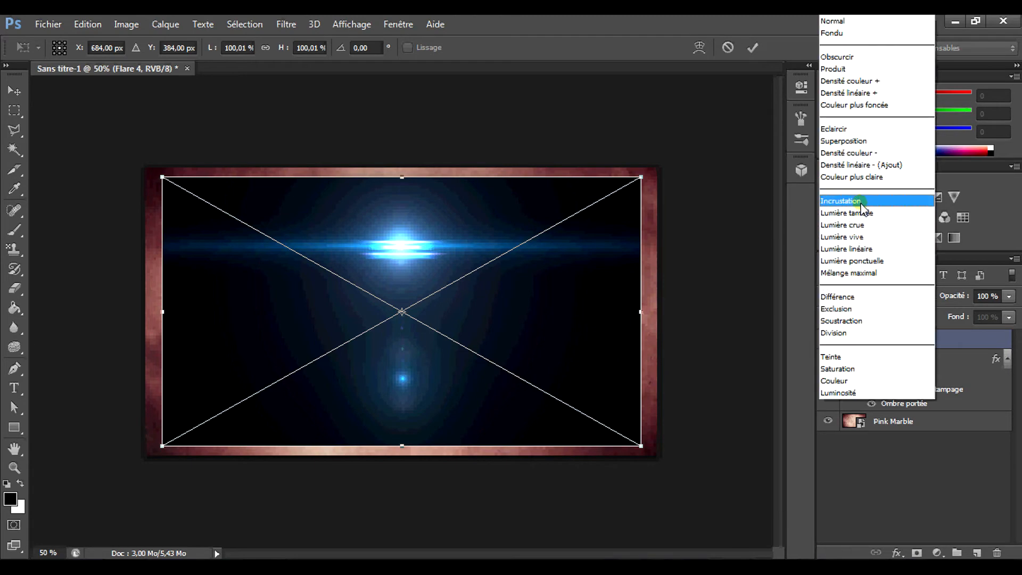
{"action": "left_click", "coordinate": [873, 142]}
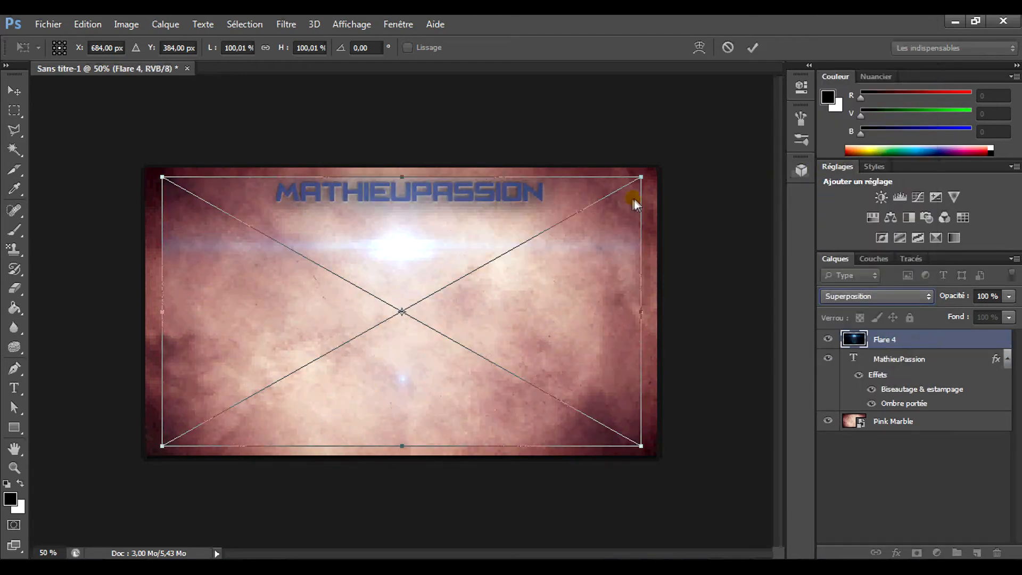
{"action": "left_click_drag", "start_coordinate": [541, 282], "coordinate": [525, 254]}
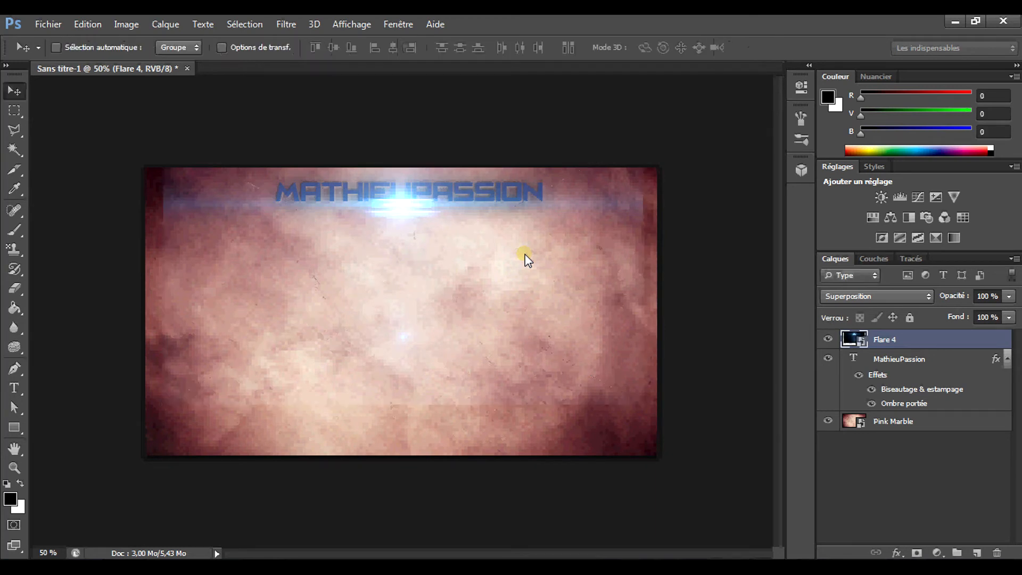
{"action": "key", "text": "Return"}
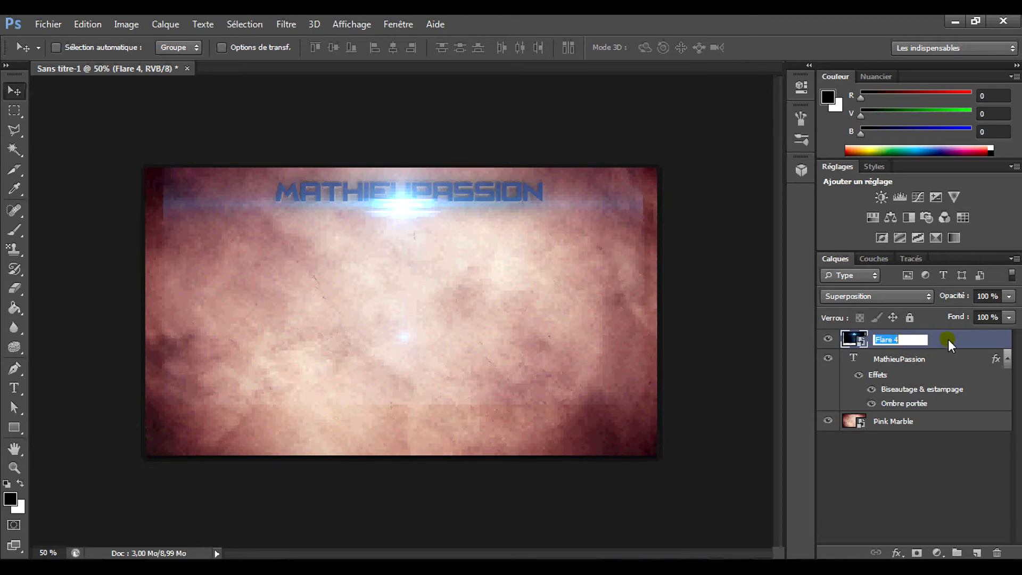
Collapse the text layer's effects list and move the Flare 4 layer below the MathieuPassion layer, keeping the flare's layer name
{"action": "key", "text": "Return"}
{"action": "left_click", "coordinate": [1007, 361]}
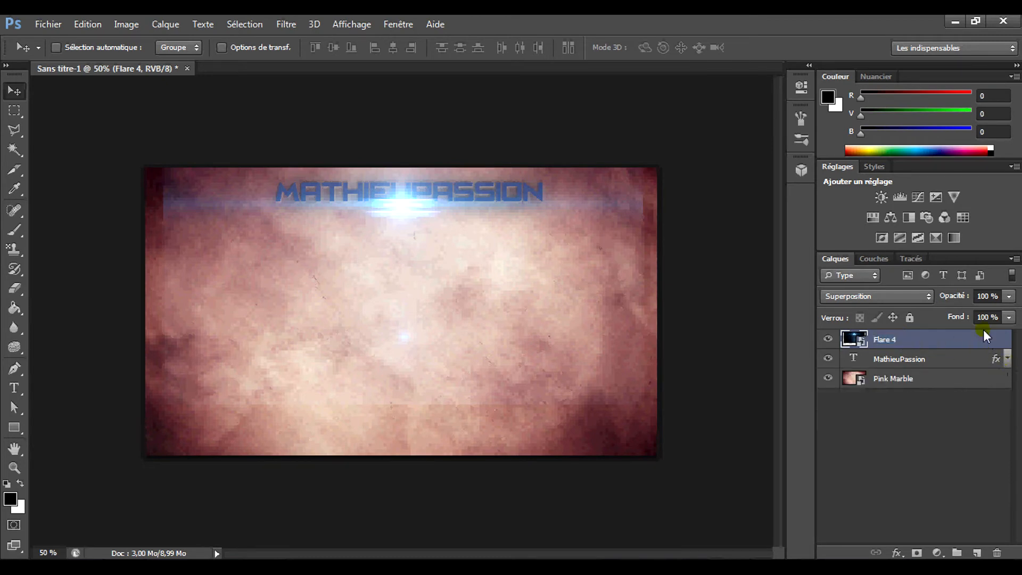
{"action": "left_click_drag", "start_coordinate": [983, 331], "coordinate": [980, 367]}
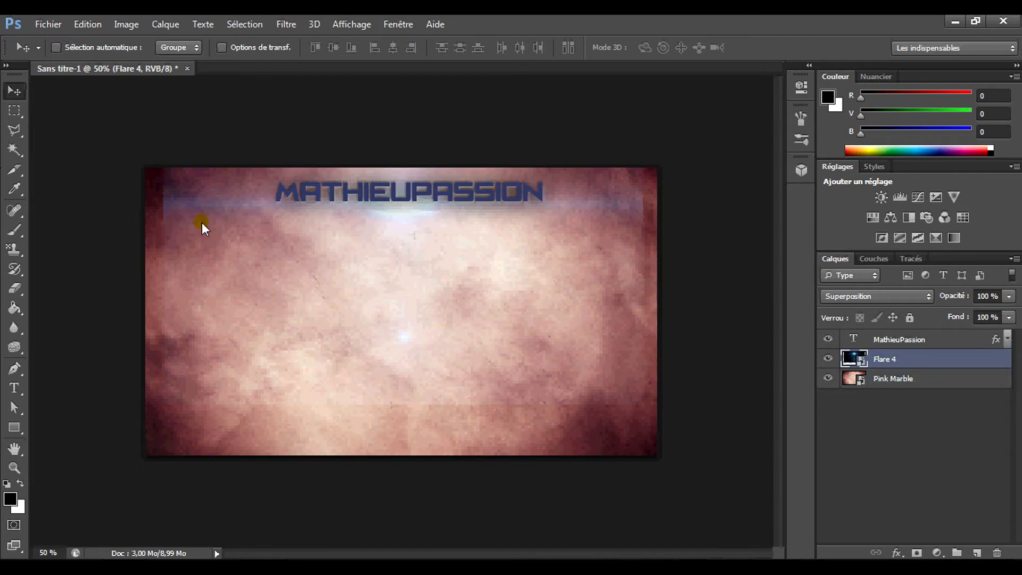
Take the Eraser with a soft 106 px tip and rasterize the Flare 4 smart object so it can be erased
{"action": "left_click", "coordinate": [15, 285]}
{"action": "left_click", "coordinate": [77, 48]}
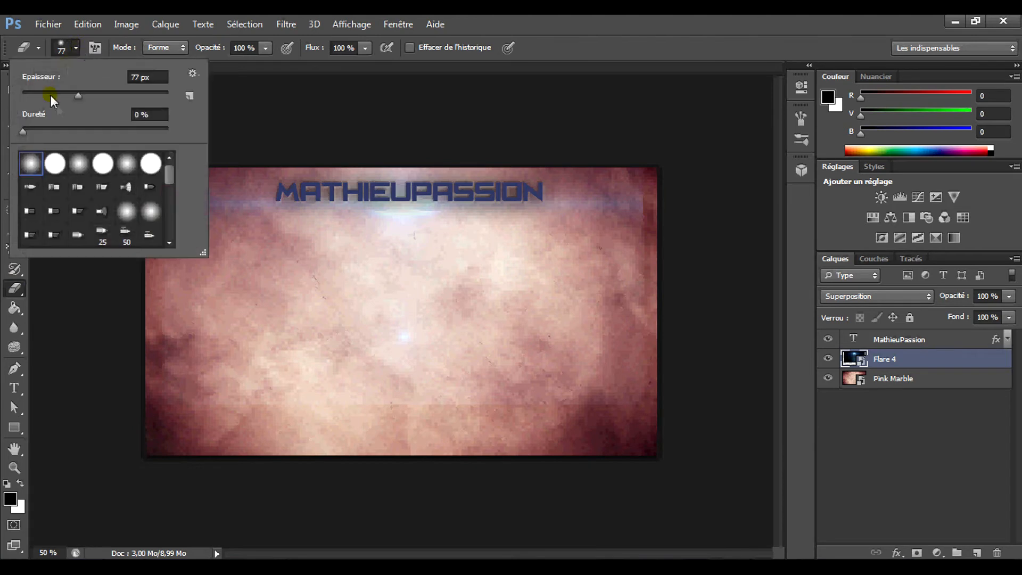
{"action": "left_click", "coordinate": [98, 94]}
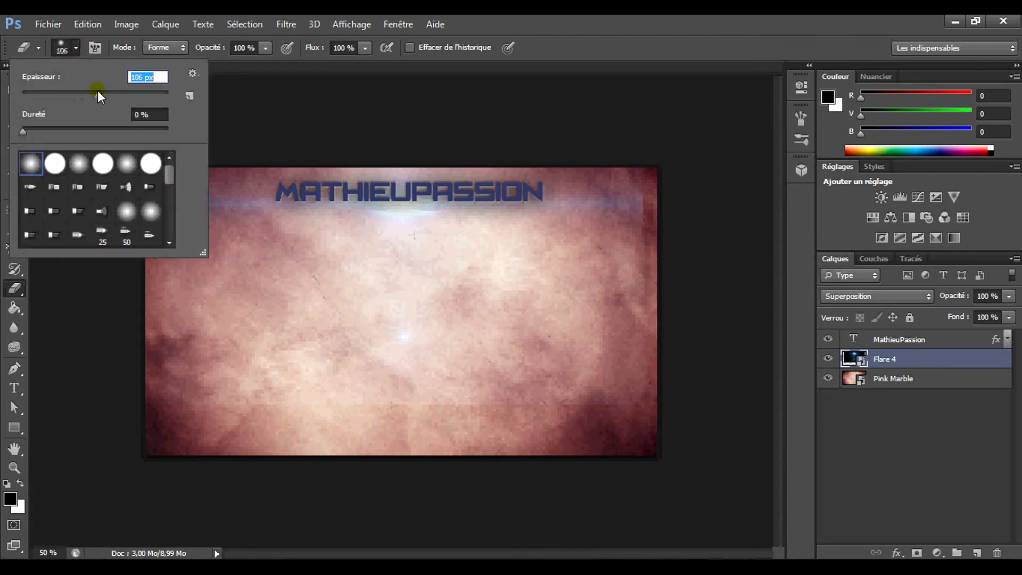
{"action": "left_click", "coordinate": [308, 133]}
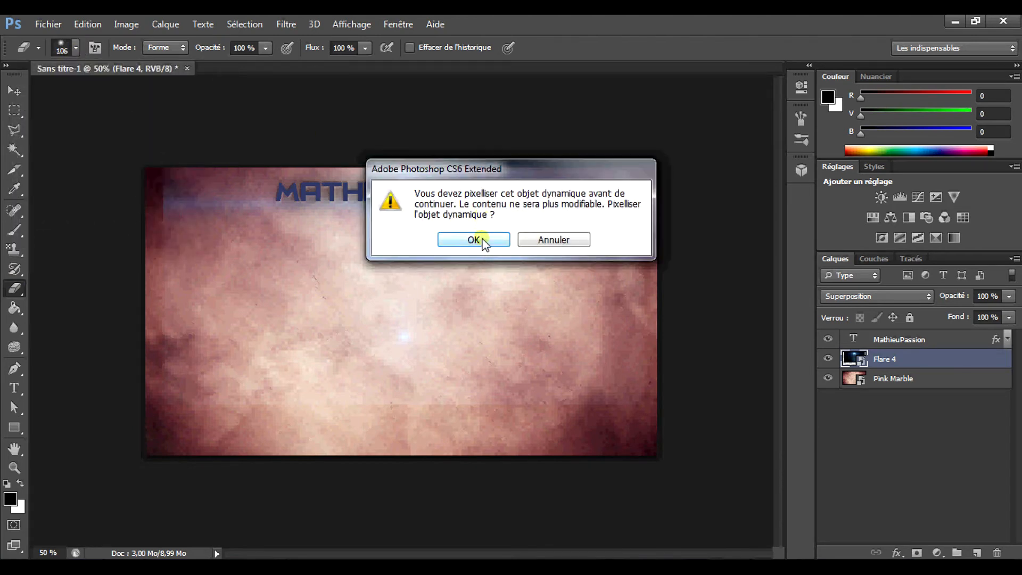
{"action": "left_click", "coordinate": [476, 240]}
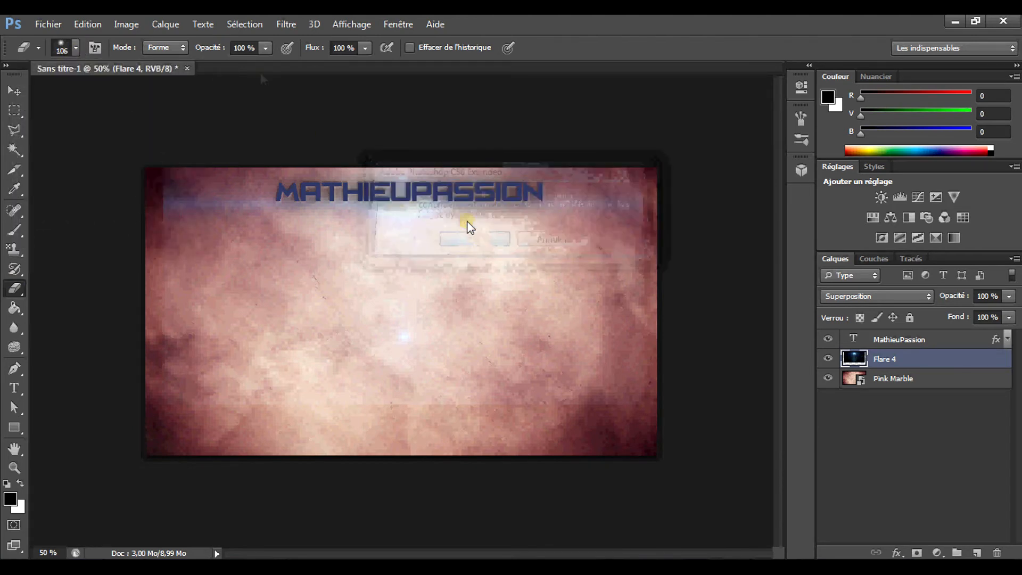
Enlarge the Eraser tip to 168 px and erase the Flare 4 layer's hard left edge and its lower-left area up to the middle
{"action": "left_click", "coordinate": [75, 46]}
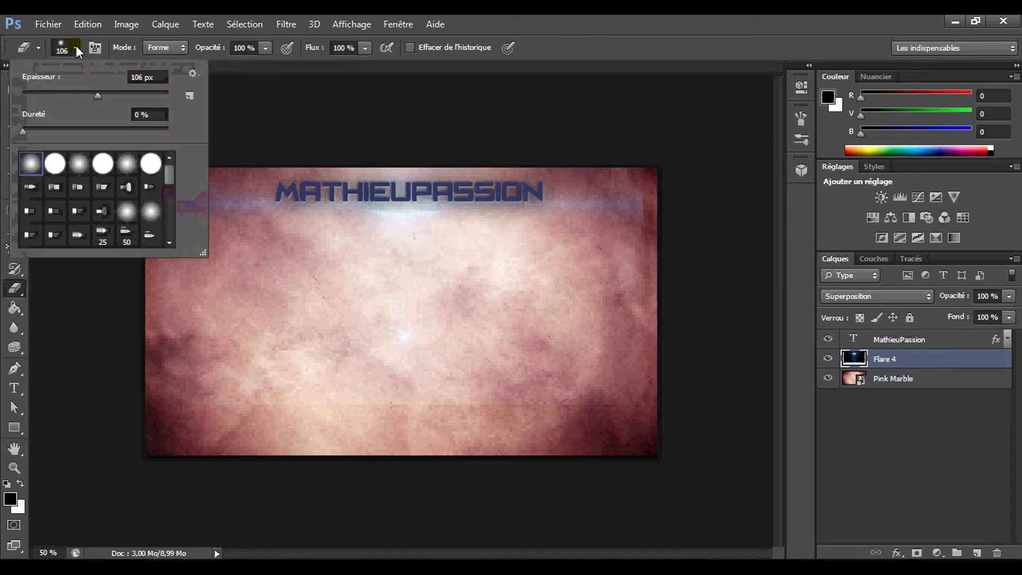
{"action": "left_click", "coordinate": [120, 91]}
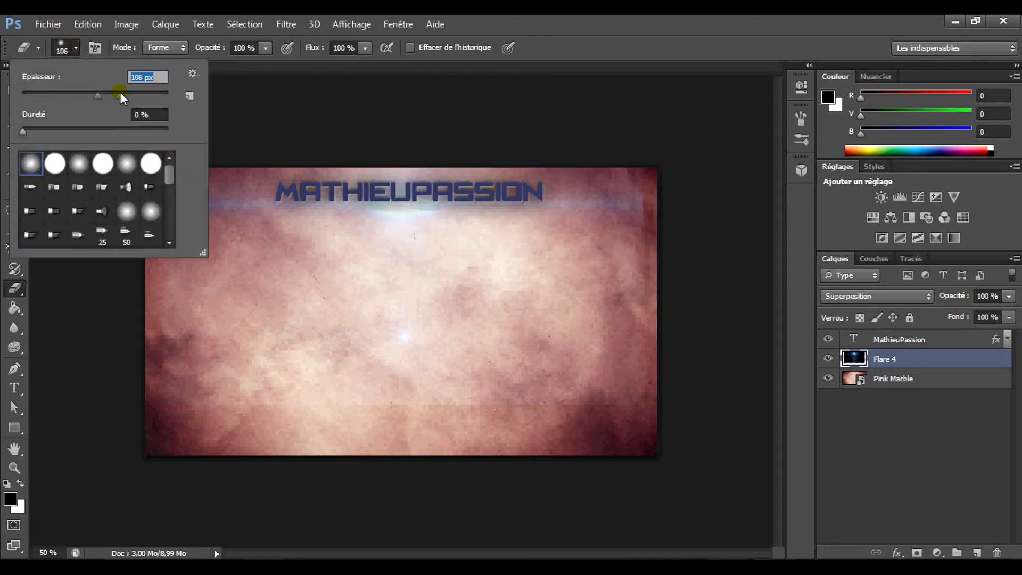
{"action": "left_click", "coordinate": [344, 109]}
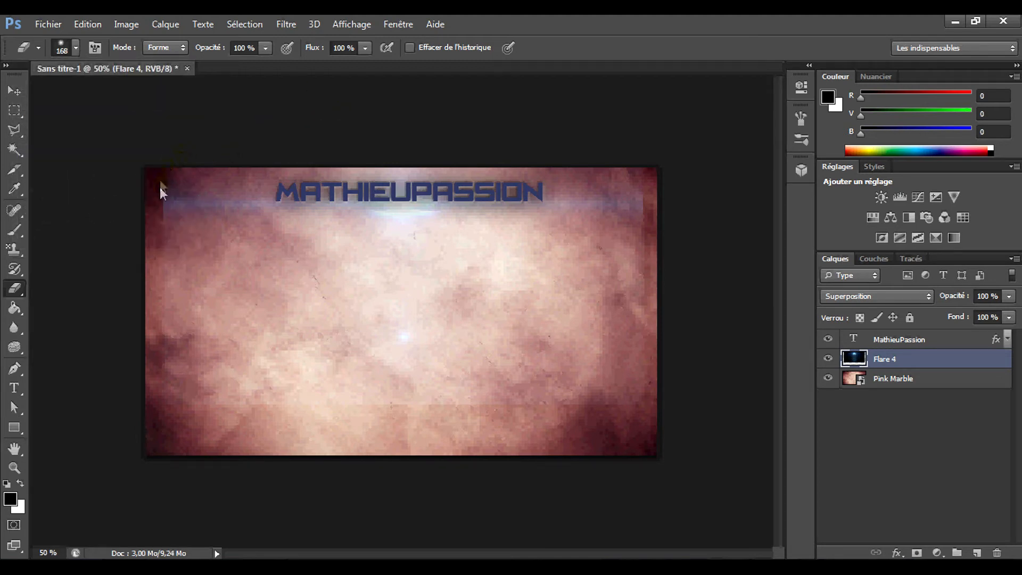
{"action": "left_click_drag", "start_coordinate": [177, 212], "coordinate": [178, 296]}
{"action": "left_click_drag", "start_coordinate": [301, 396], "coordinate": [421, 368]}
{"action": "mouse_move", "coordinate": [211, 293]}
{"action": "left_mouse_down"}
{"action": "mouse_move", "coordinate": [243, 270]}
{"action": "mouse_move", "coordinate": [291, 262]}
{"action": "mouse_move", "coordinate": [501, 349]}
{"action": "mouse_move", "coordinate": [333, 386]}
{"action": "mouse_move", "coordinate": [312, 411]}
{"action": "left_mouse_up"}
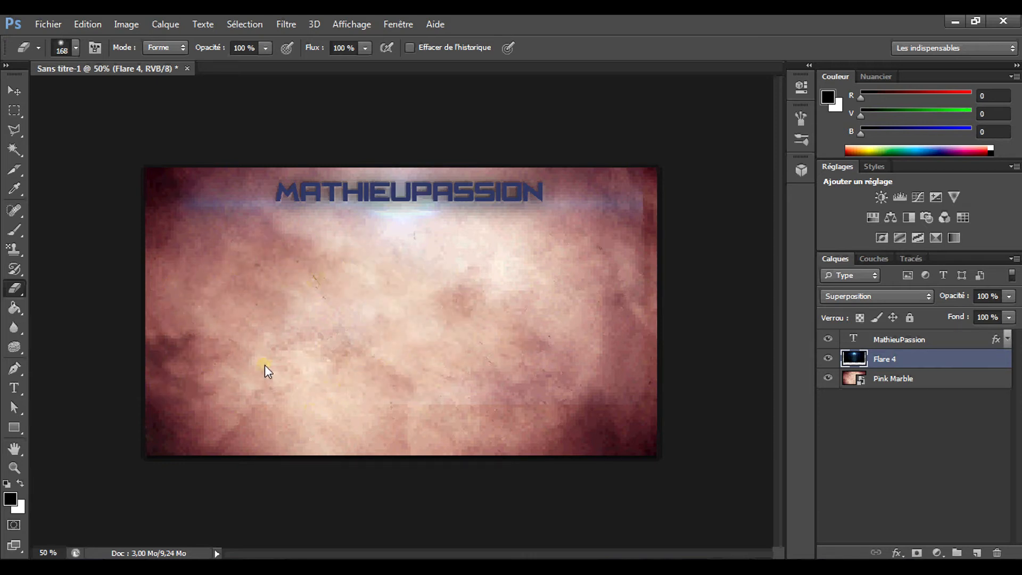
{"action": "left_click_drag", "start_coordinate": [289, 330], "coordinate": [399, 368]}
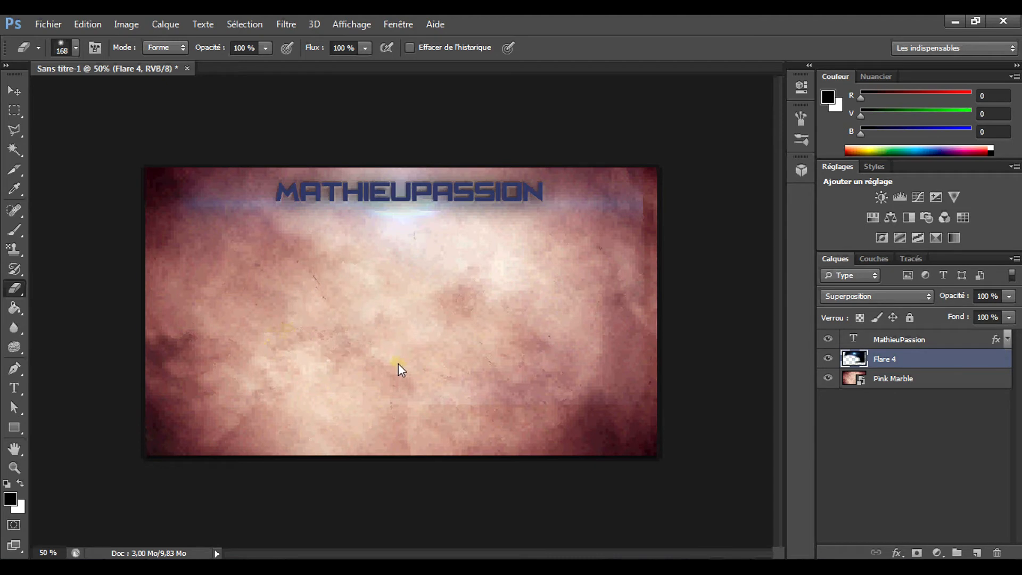
Erase the Flare 4 layer's lower-right, right and upper edges so that it blends into the marble background
{"action": "left_click", "coordinate": [857, 365]}
{"action": "mouse_move", "coordinate": [470, 410]}
{"action": "left_mouse_down"}
{"action": "mouse_move", "coordinate": [589, 413]}
{"action": "mouse_move", "coordinate": [620, 381]}
{"action": "left_mouse_up"}
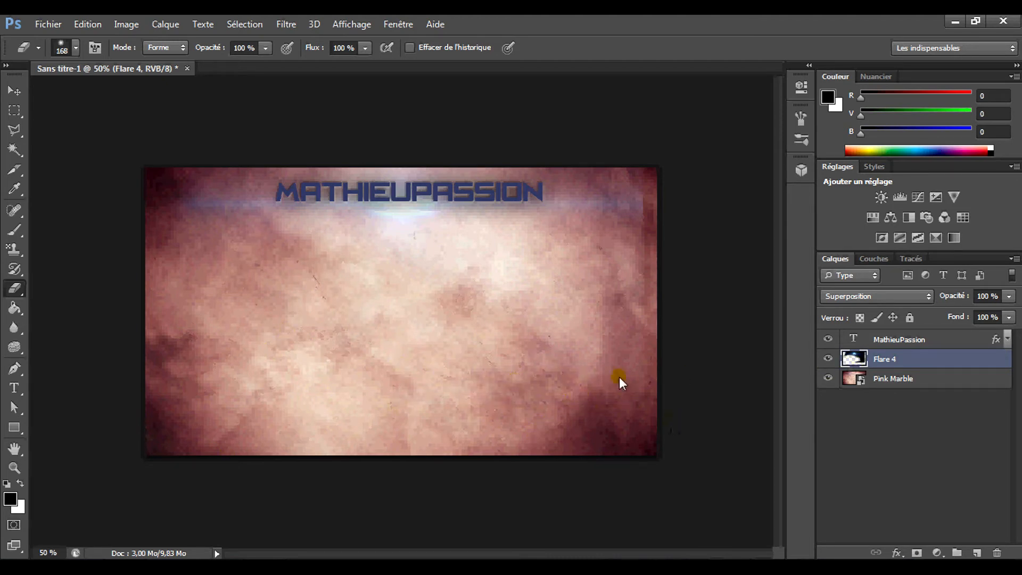
{"action": "mouse_move", "coordinate": [621, 327]}
{"action": "left_mouse_down"}
{"action": "mouse_move", "coordinate": [641, 258]}
{"action": "mouse_move", "coordinate": [641, 201]}
{"action": "left_mouse_up"}
{"action": "left_click_drag", "start_coordinate": [629, 158], "coordinate": [603, 149]}
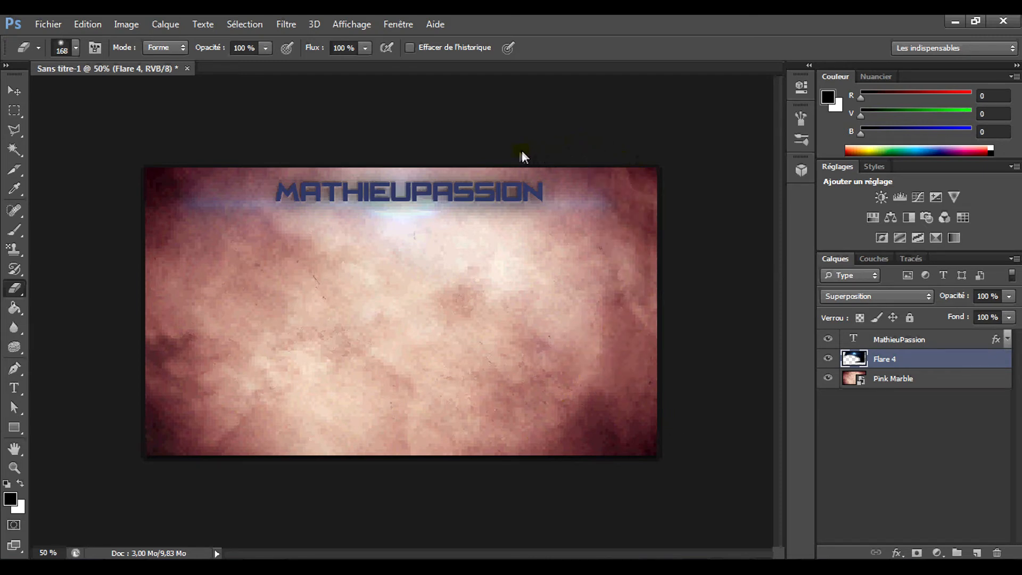
{"action": "left_click_drag", "start_coordinate": [462, 150], "coordinate": [437, 151]}
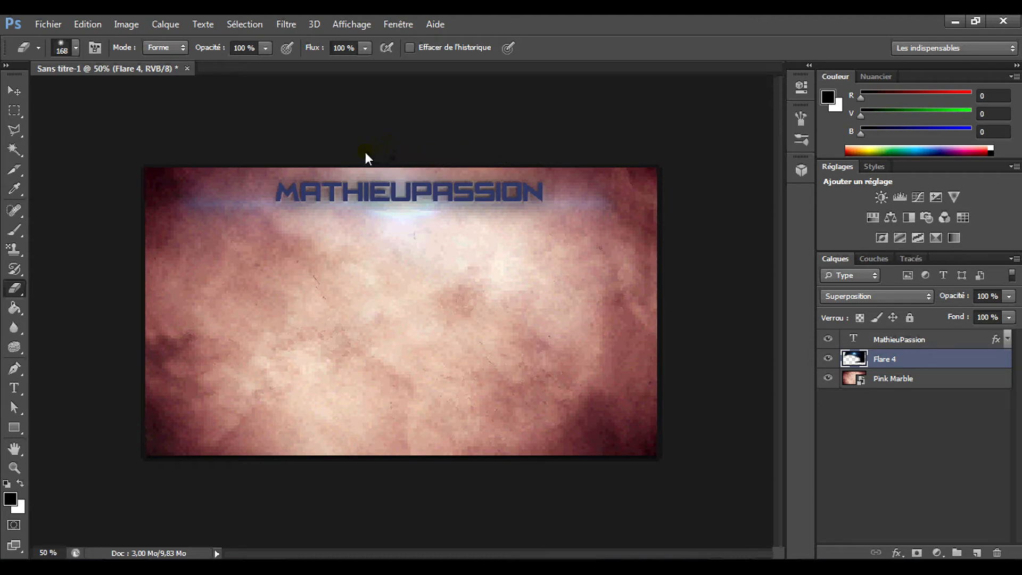
{"action": "left_click_drag", "start_coordinate": [286, 159], "coordinate": [189, 170]}
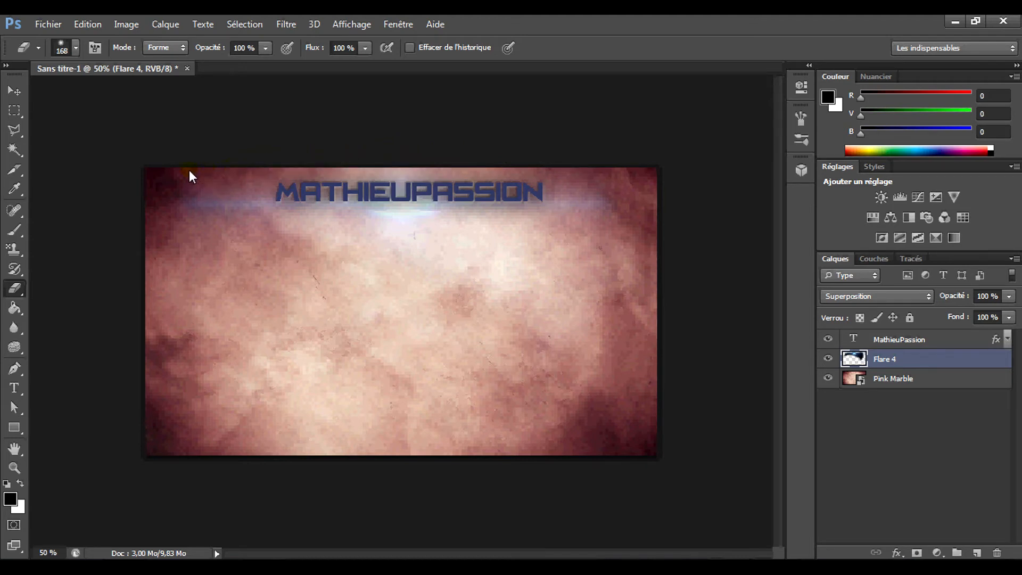
Erase the remaining Flare 4 haze below the lettering and at its right end, and finish with the Move tool
{"action": "mouse_move", "coordinate": [449, 257]}
{"action": "left_mouse_down"}
{"action": "mouse_move", "coordinate": [541, 271]}
{"action": "mouse_move", "coordinate": [490, 281]}
{"action": "mouse_move", "coordinate": [571, 282]}
{"action": "left_mouse_up"}
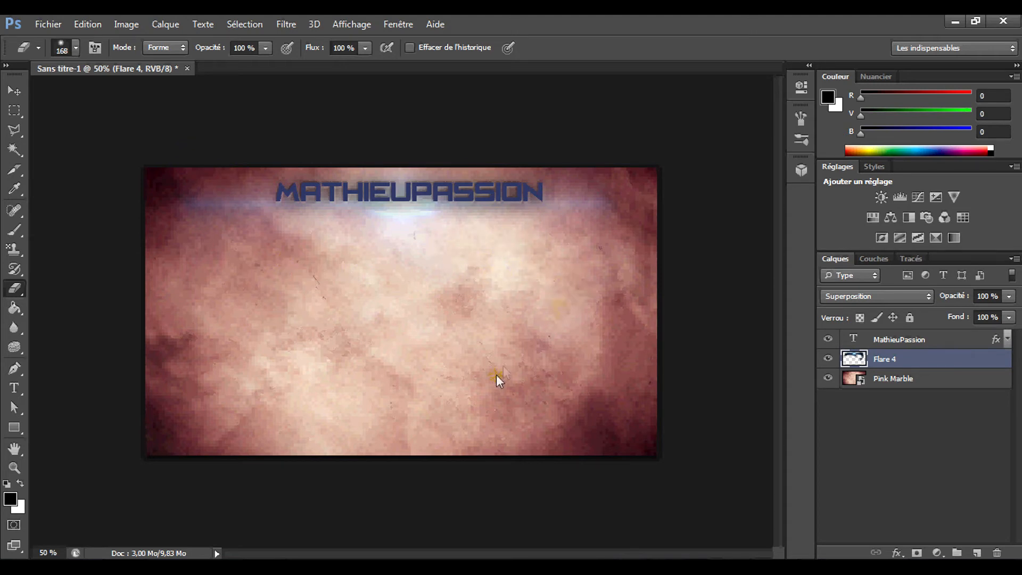
{"action": "left_click_drag", "start_coordinate": [527, 341], "coordinate": [629, 288]}
{"action": "left_click", "coordinate": [610, 244]}
{"action": "left_click", "coordinate": [421, 248]}
{"action": "mouse_move", "coordinate": [421, 248]}
{"action": "left_mouse_down"}
{"action": "mouse_move", "coordinate": [399, 247]}
{"action": "mouse_move", "coordinate": [425, 269]}
{"action": "left_mouse_up"}
{"action": "left_click", "coordinate": [594, 338]}
{"action": "left_click", "coordinate": [650, 196]}
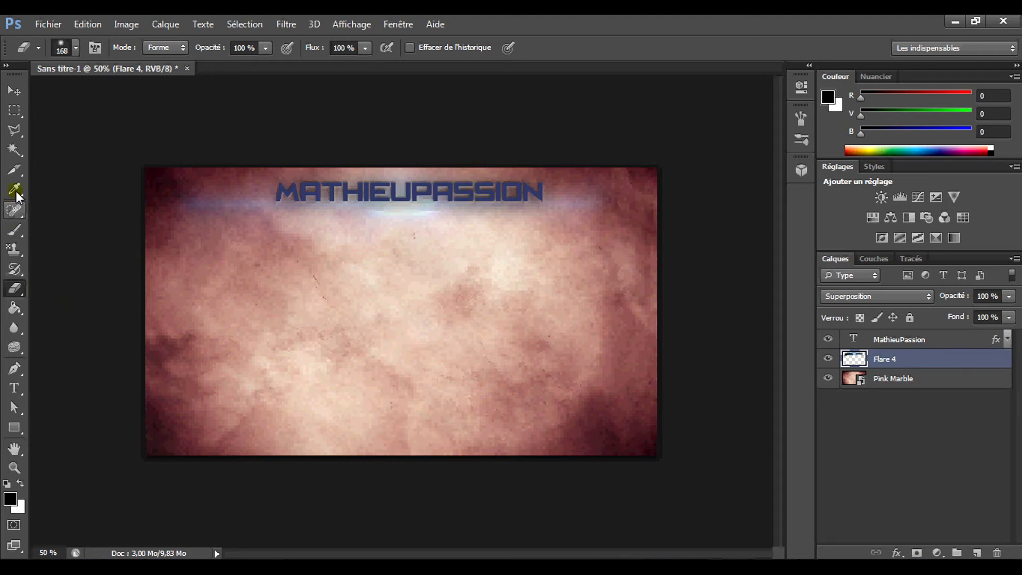
{"action": "left_click", "coordinate": [21, 94]}
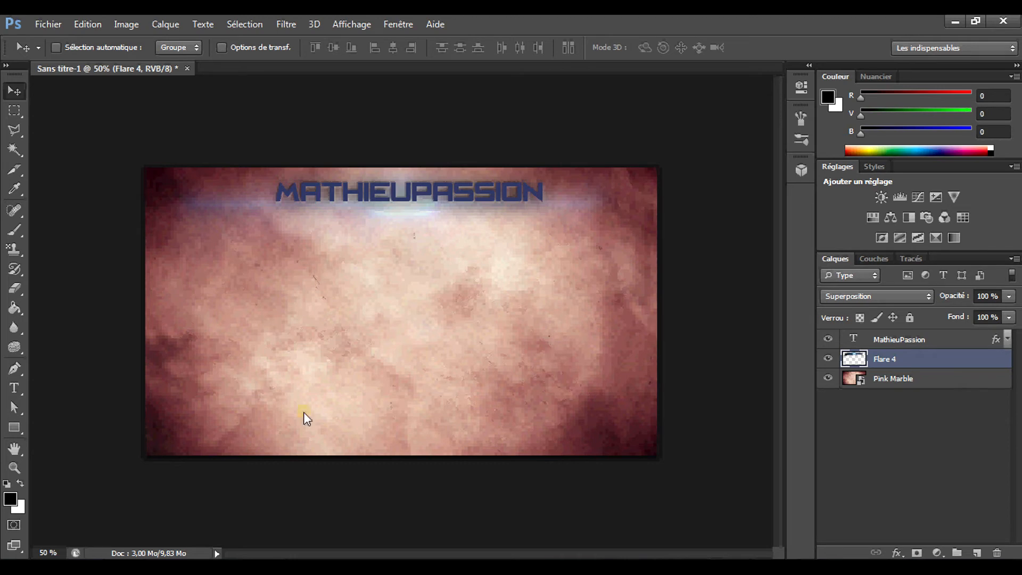
Draw a text box across the lower middle of the image and enter the word Desinger
{"action": "left_click", "coordinate": [14, 388]}
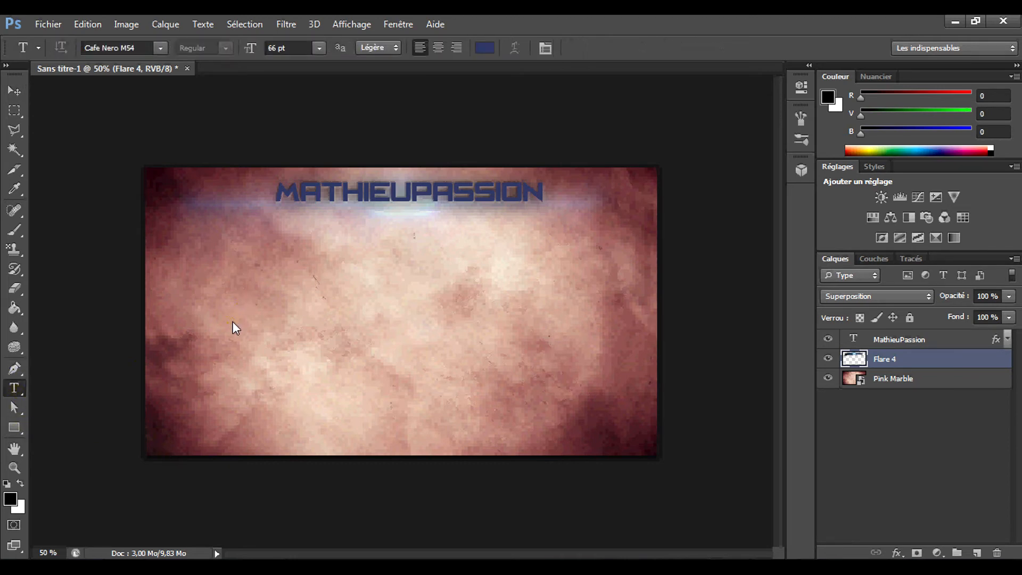
{"action": "left_click_drag", "start_coordinate": [240, 343], "coordinate": [508, 404]}
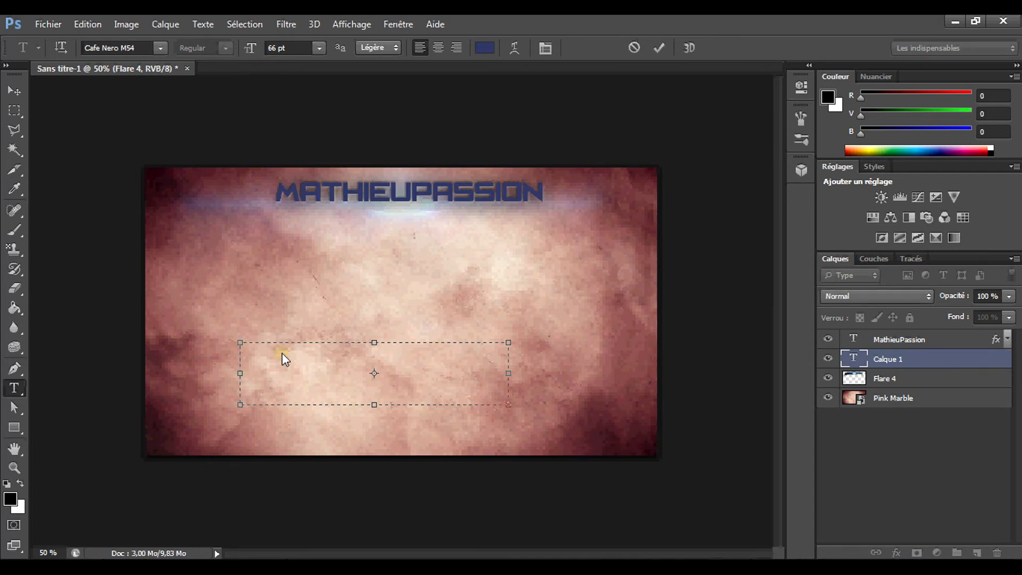
{"action": "type", "text": "DESINGER"}
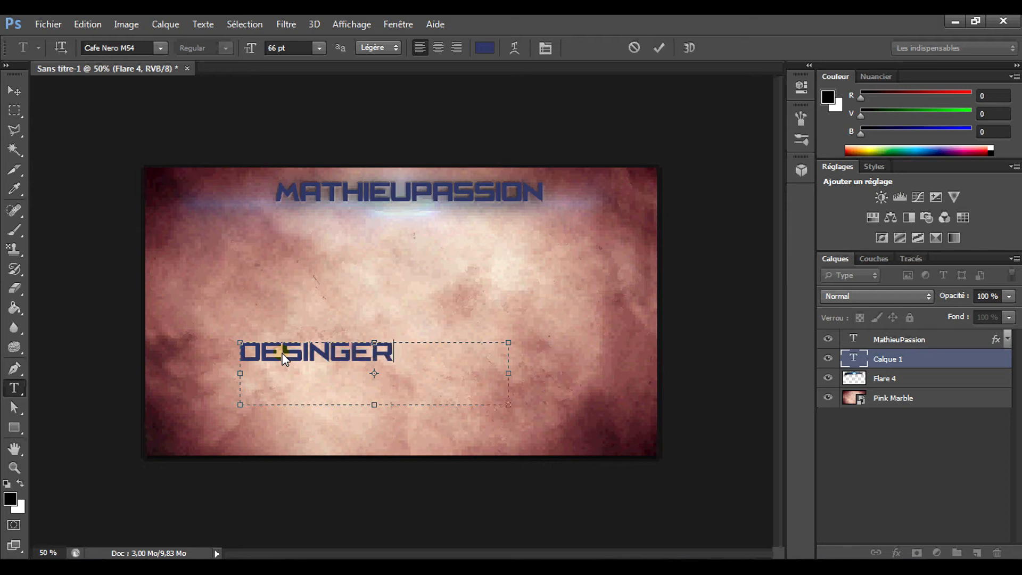
Format the word Desinger in Comic Sans MS Regular at 52 pt
{"action": "double_click", "coordinate": [283, 355]}
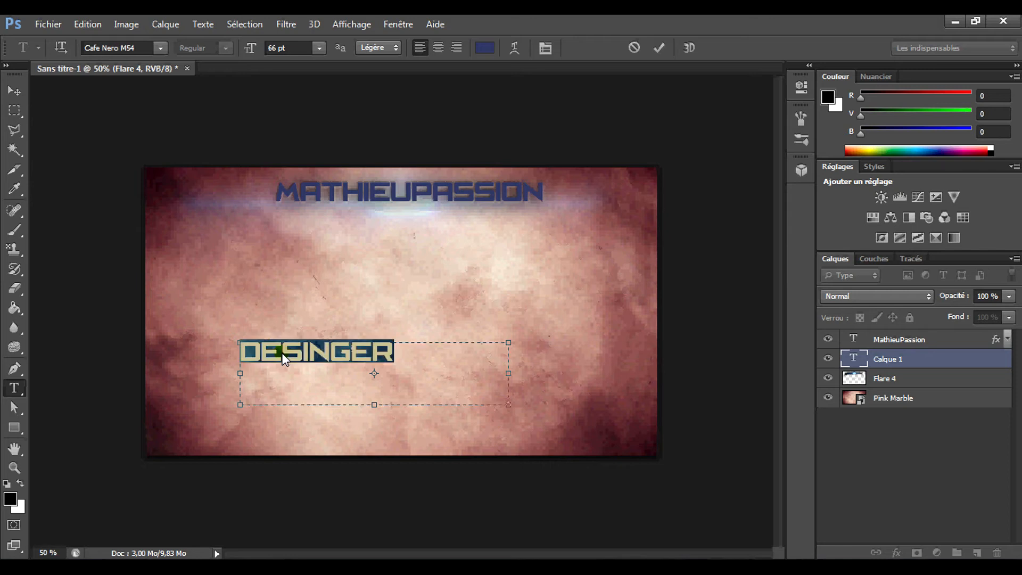
{"action": "left_click_drag", "start_coordinate": [250, 47], "coordinate": [198, 50]}
{"action": "left_click", "coordinate": [163, 48]}
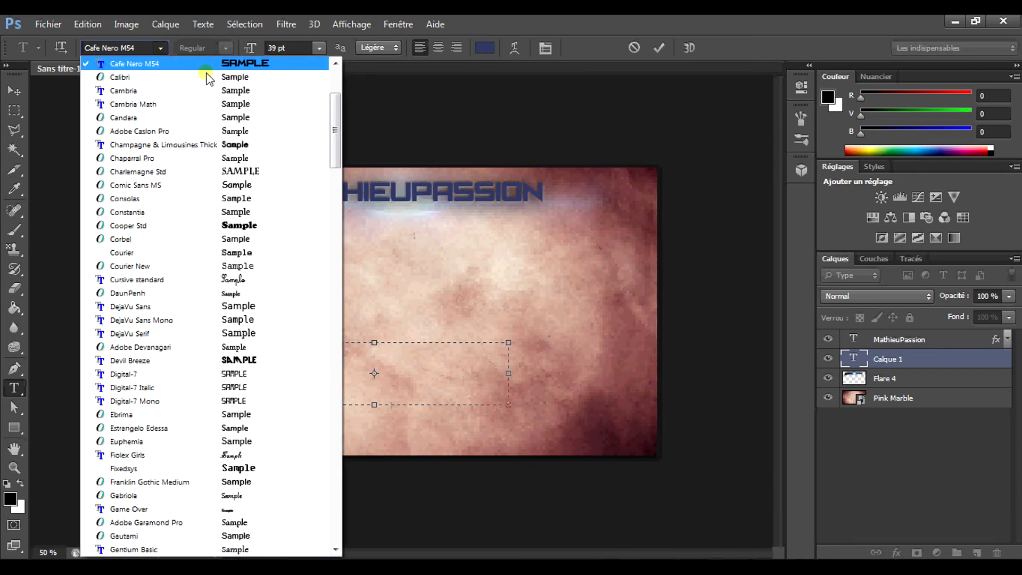
{"action": "left_click", "coordinate": [286, 192]}
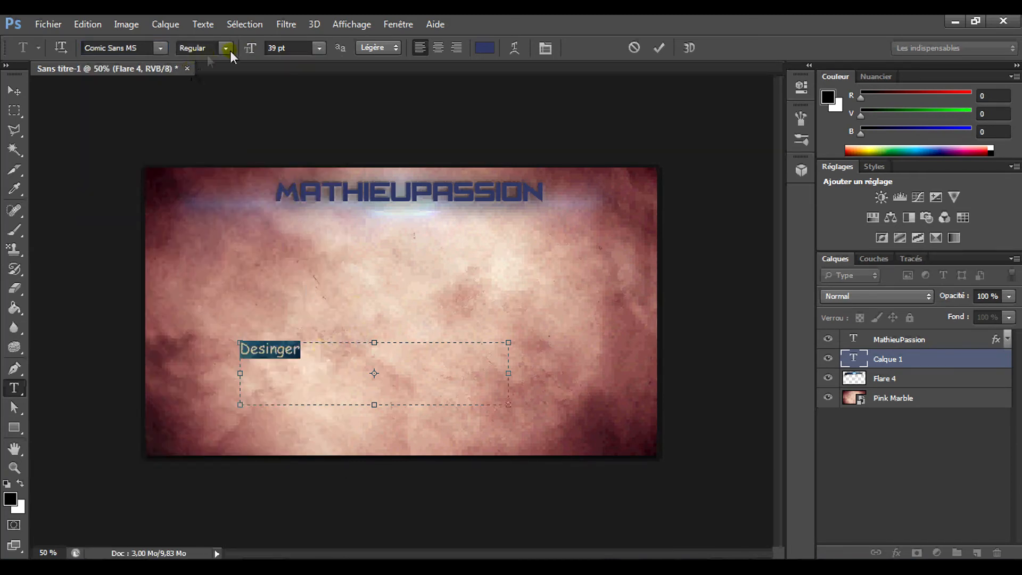
{"action": "left_click_drag", "start_coordinate": [249, 49], "coordinate": [259, 53]}
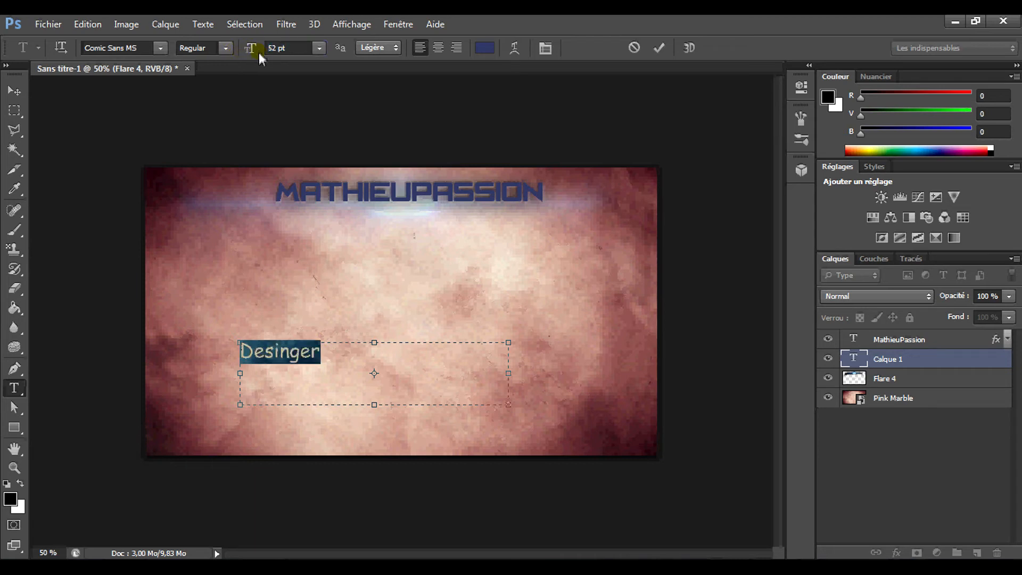
Extend the tagline to read "Desinger. Youtubeur . Free GFX"
{"action": "left_click", "coordinate": [326, 365]}
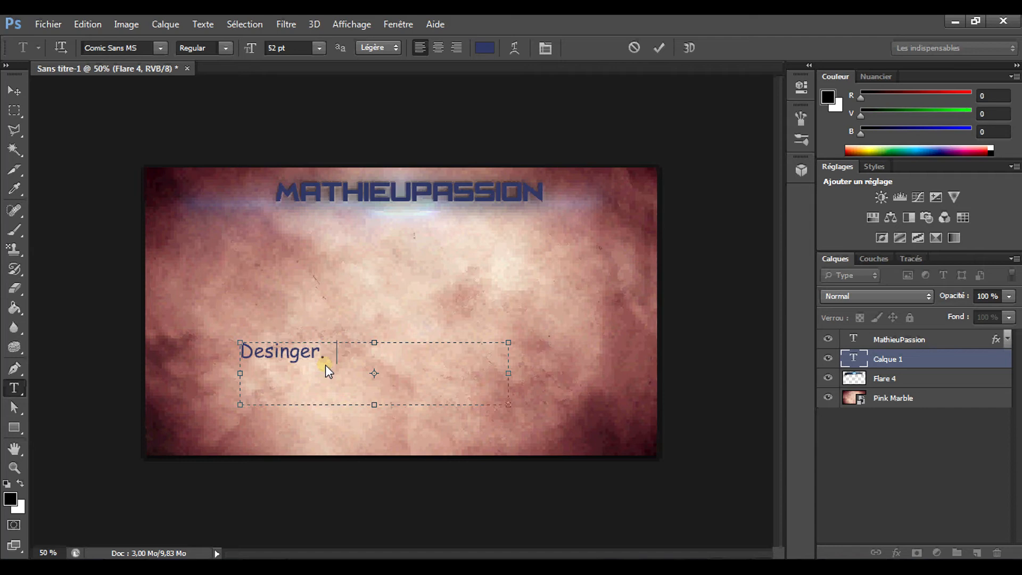
{"action": "type", "text": "Youtubeut"}
{"action": "key", "text": "Left"}
{"action": "key", "text": "Delete"}
{"action": "type", "text": "r"}
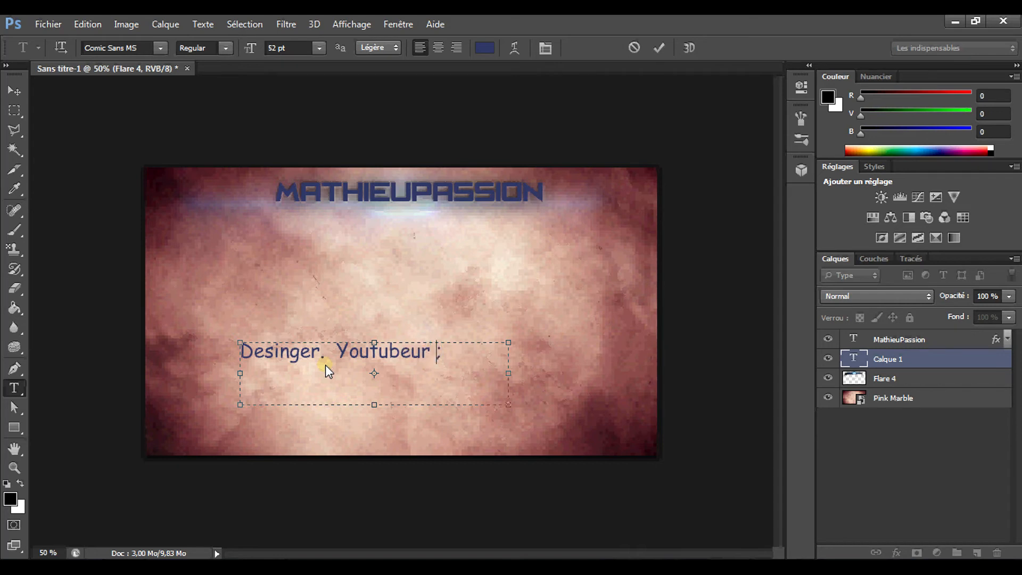
{"action": "type", "text": " . Free"}
{"action": "key", "text": "Return"}
{"action": "type", "text": "GF"}
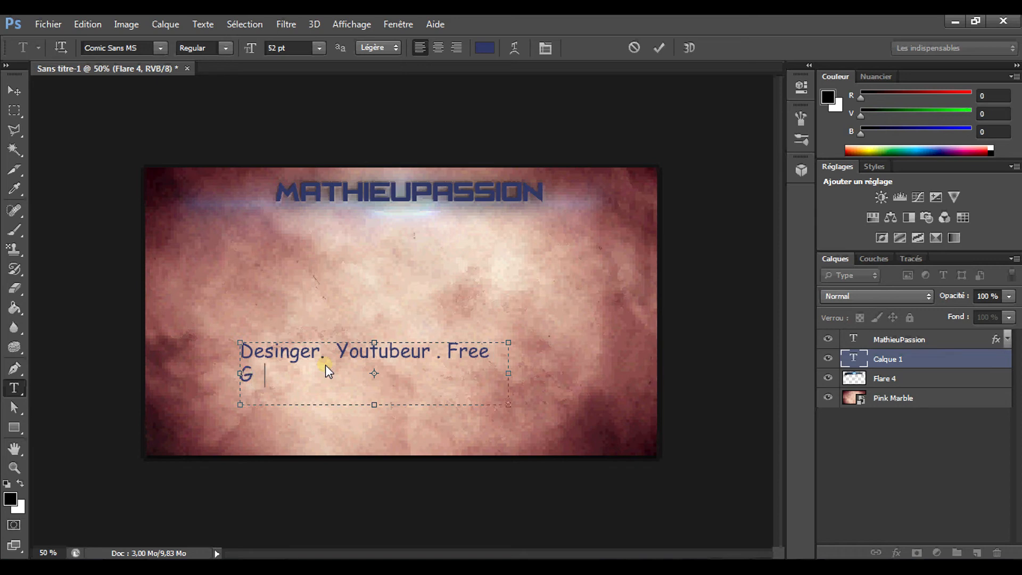
{"action": "type", "text": "X"}
Widen the tagline's text box to the right so that the whole text fits on one line
{"action": "left_click_drag", "start_coordinate": [513, 373], "coordinate": [551, 372]}
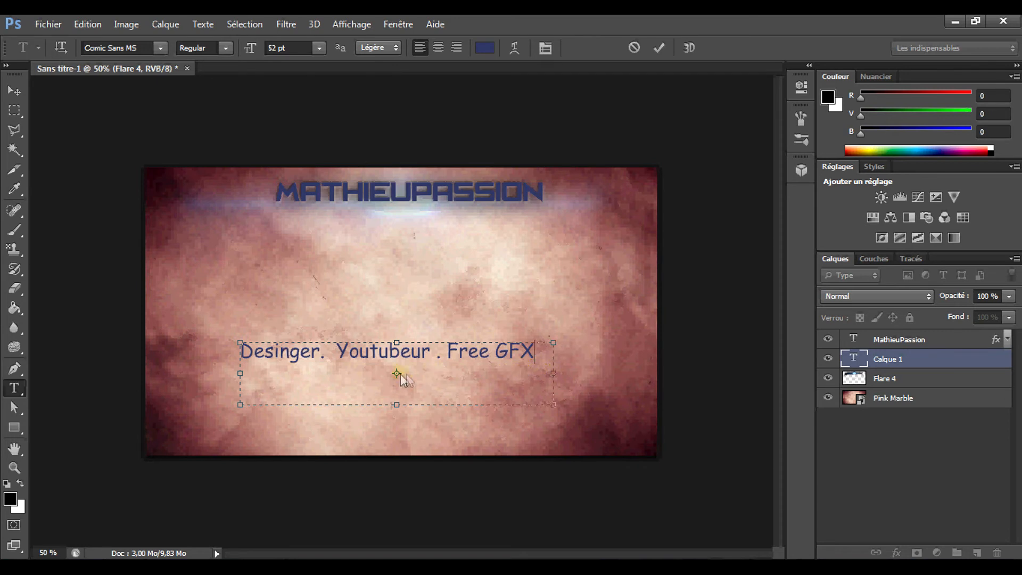
{"action": "key", "text": "ctrl+z"}
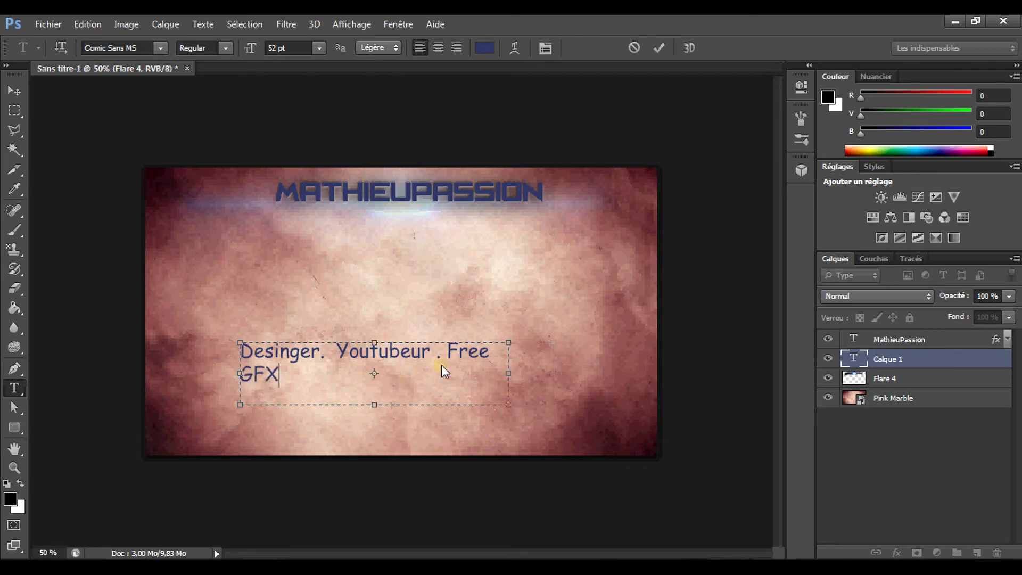
{"action": "key", "text": "ctrl+z"}
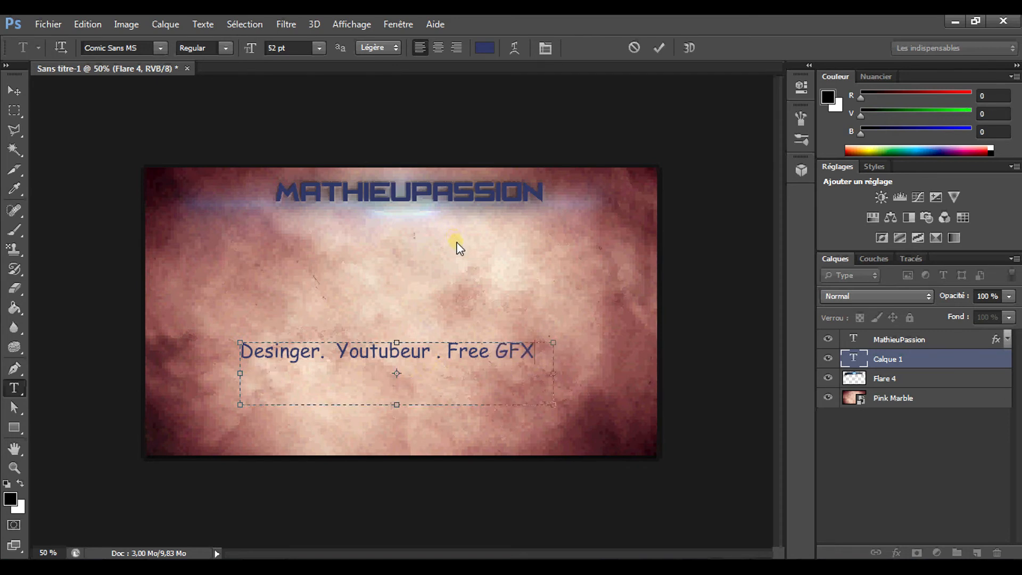
Recolour the whole tagline olive green, #6e6f3c
{"action": "key", "text": "ctrl+a"}
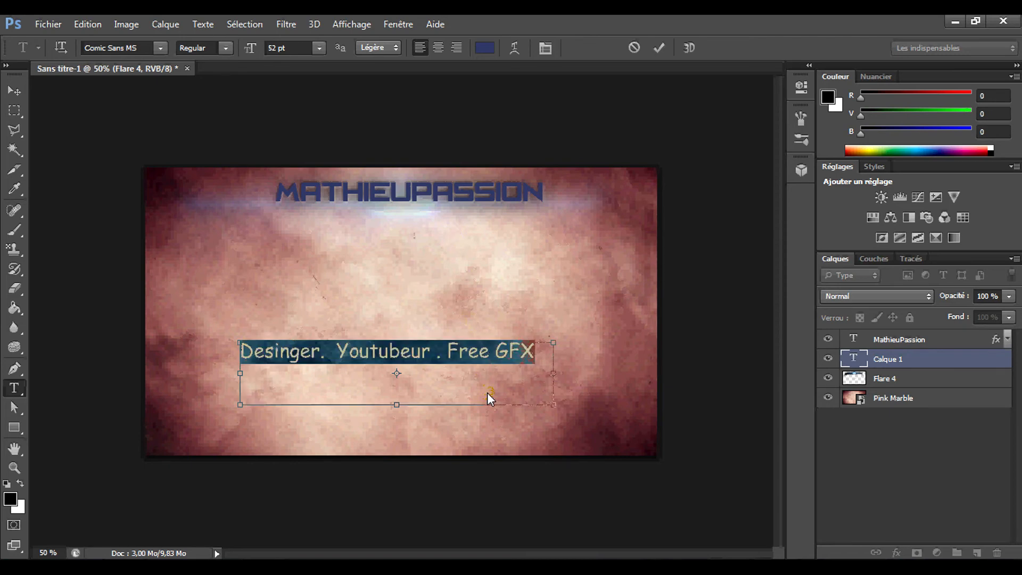
{"action": "left_click", "coordinate": [484, 47]}
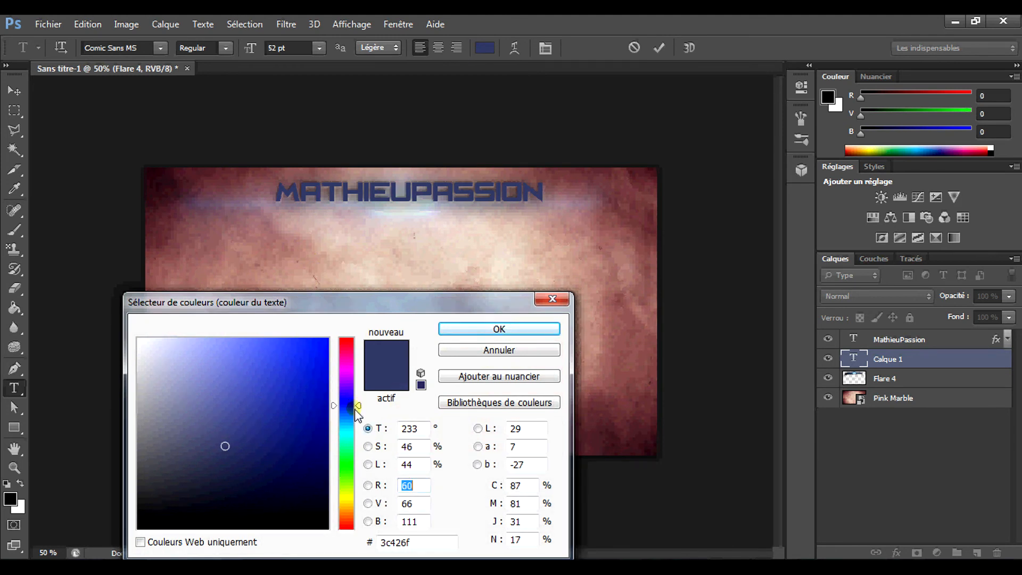
{"action": "left_click_drag", "start_coordinate": [357, 406], "coordinate": [360, 494]}
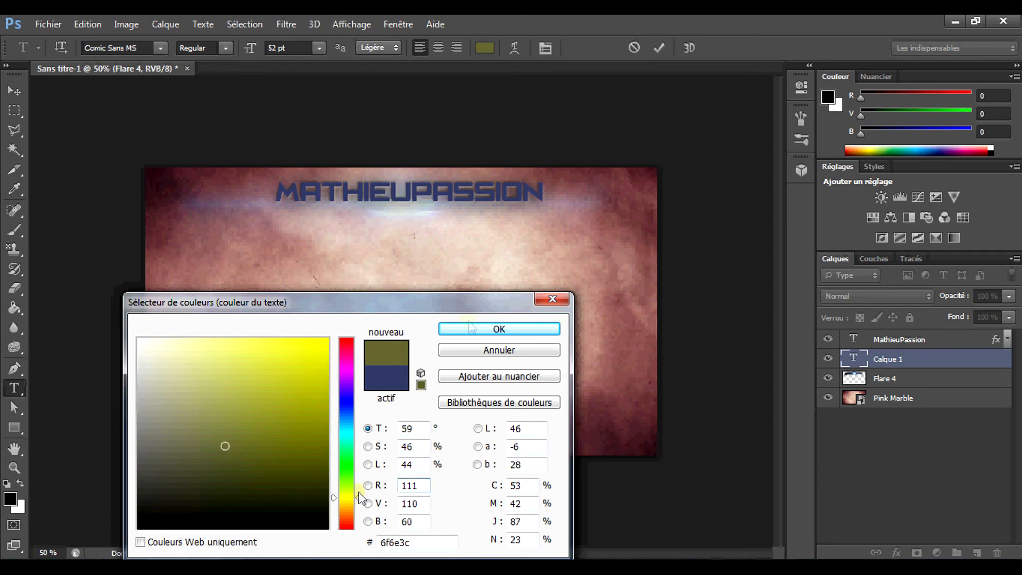
{"action": "left_click", "coordinate": [498, 329]}
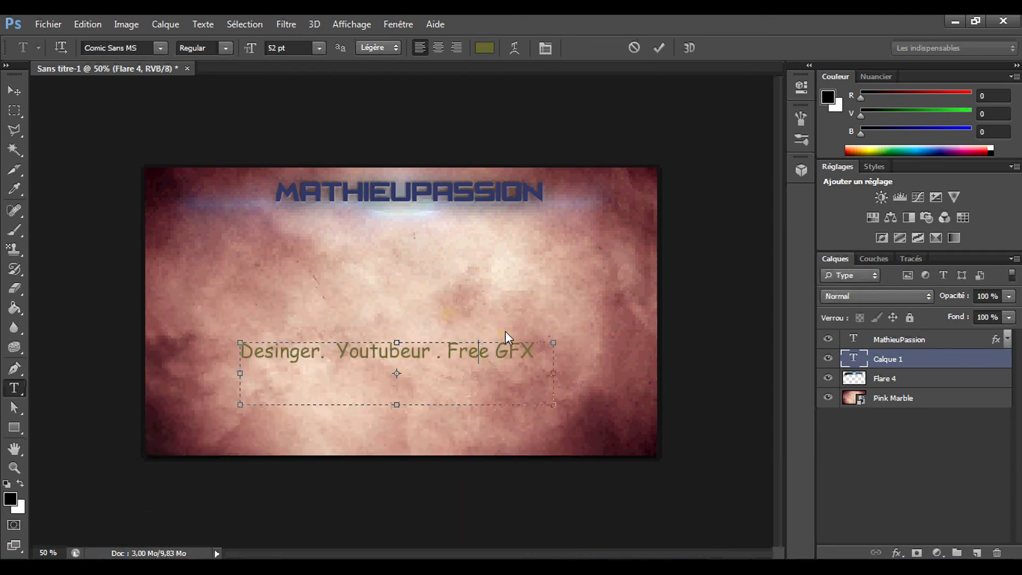
Darken the tagline's colour to the deeper olive #505124
{"action": "key", "text": "ctrl+a"}
{"action": "left_click", "coordinate": [482, 45]}
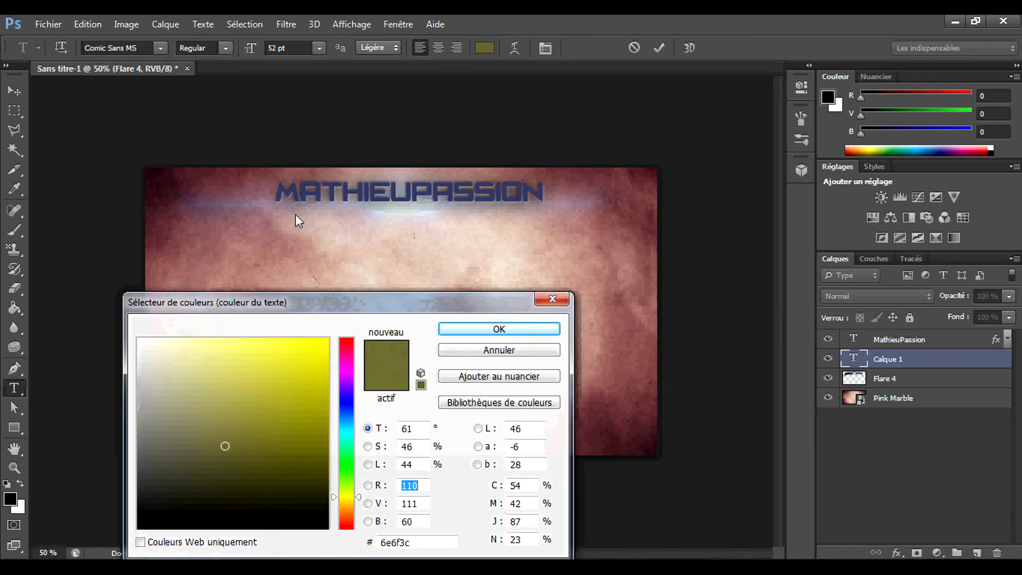
{"action": "left_click_drag", "start_coordinate": [228, 465], "coordinate": [241, 465]}
{"action": "left_click", "coordinate": [506, 328]}
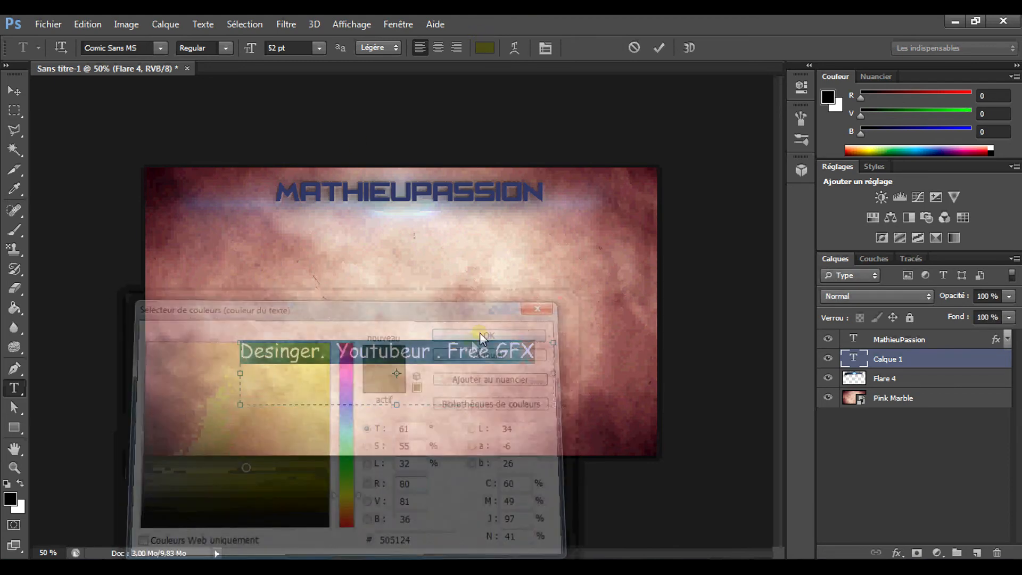
Finish editing the tagline and move it down to the lower part of the image
{"action": "left_click", "coordinate": [420, 396]}
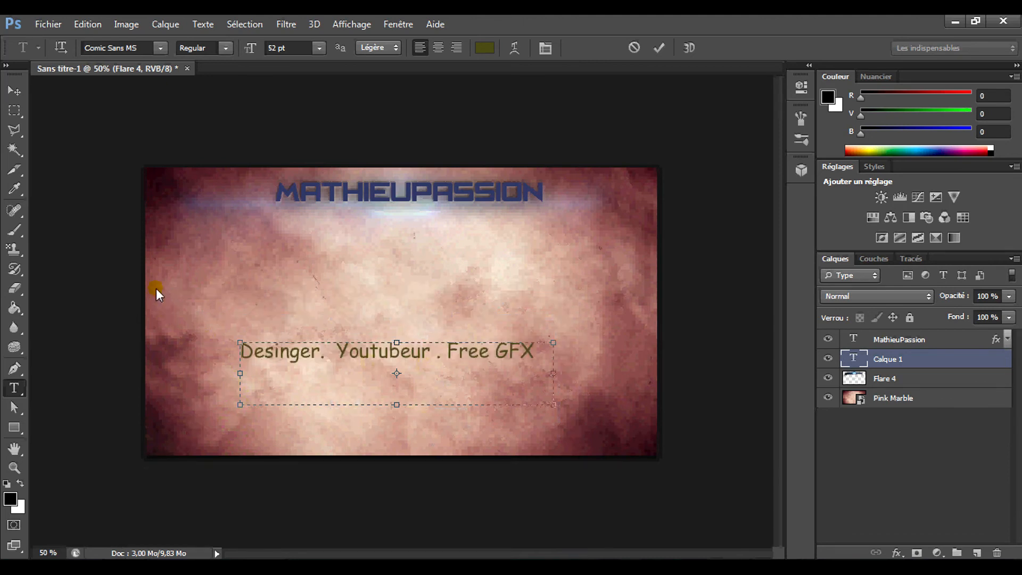
{"action": "left_click", "coordinate": [14, 91]}
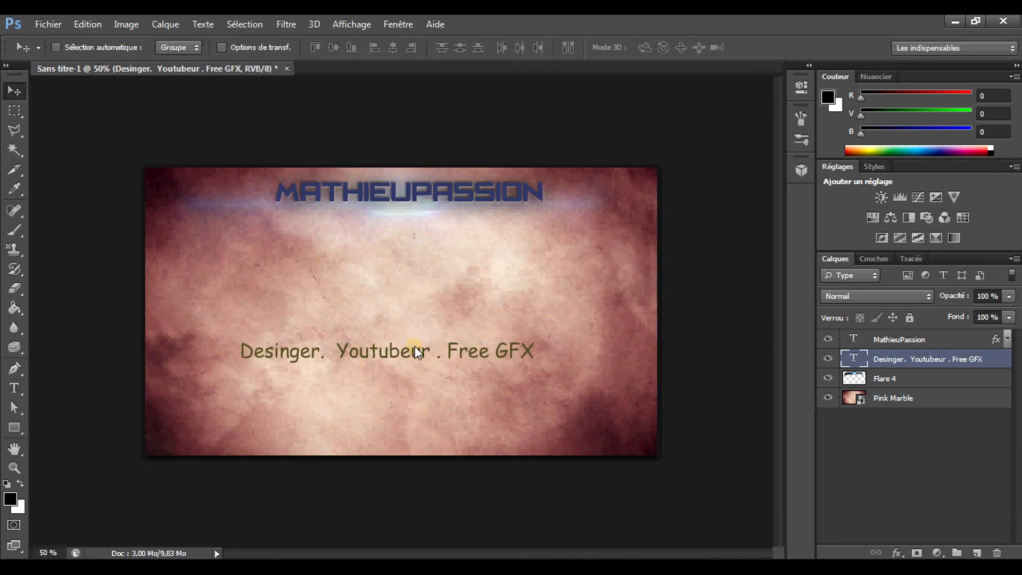
{"action": "left_click_drag", "start_coordinate": [414, 349], "coordinate": [426, 420]}
Switch to the Flares folder in Windows Explorer and place Media_Militia_Lighting_Effects_049 (2) in the Photoshop image
{"action": "key", "text": "alt+Tab"}
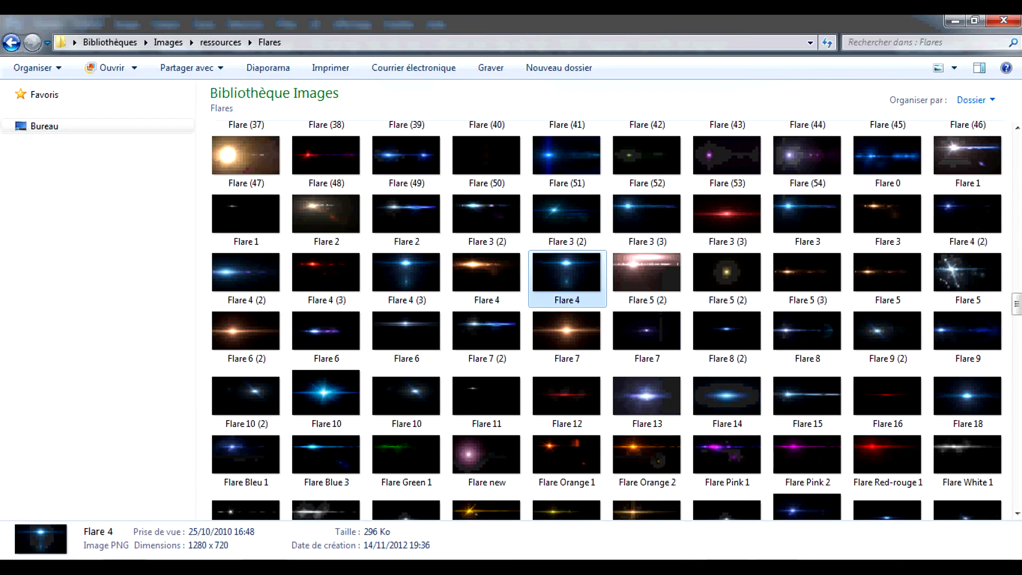
{"action": "scroll", "coordinate": [478, 296], "scroll_direction": "down", "scroll_amount": 10}
{"action": "scroll", "coordinate": [478, 296], "scroll_direction": "down", "scroll_amount": 5}
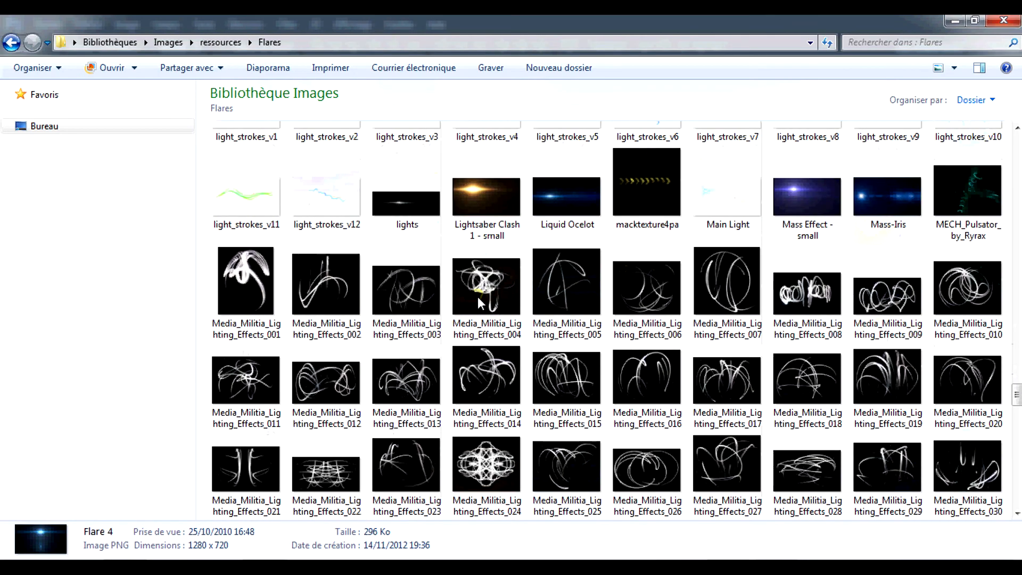
{"action": "scroll", "coordinate": [477, 296], "scroll_direction": "down", "scroll_amount": 10}
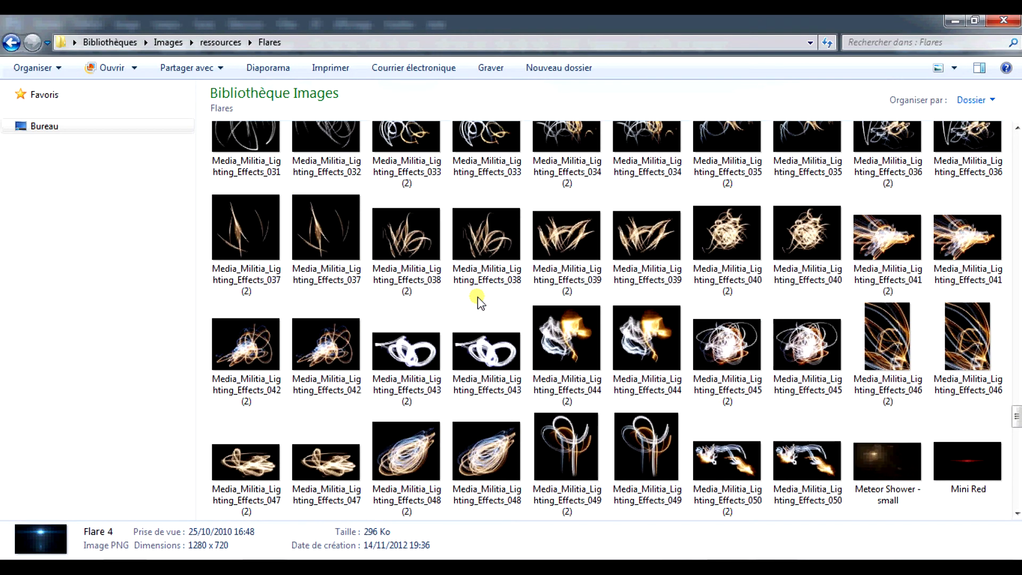
{"action": "scroll", "coordinate": [478, 297], "scroll_direction": "down", "scroll_amount": 4}
{"action": "scroll", "coordinate": [477, 297], "scroll_direction": "up", "scroll_amount": 2}
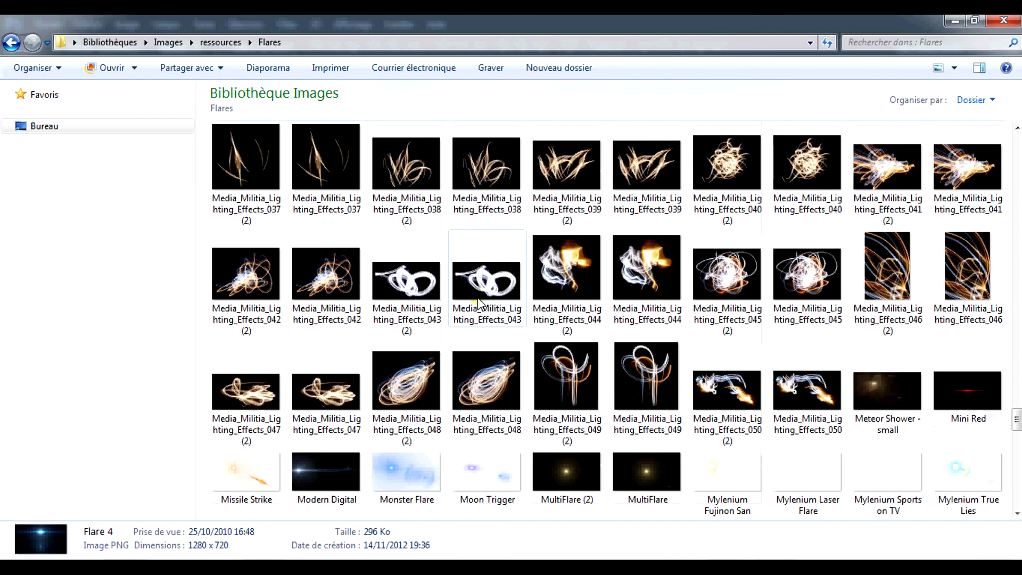
{"action": "left_click_drag", "start_coordinate": [589, 358], "coordinate": [329, 369]}
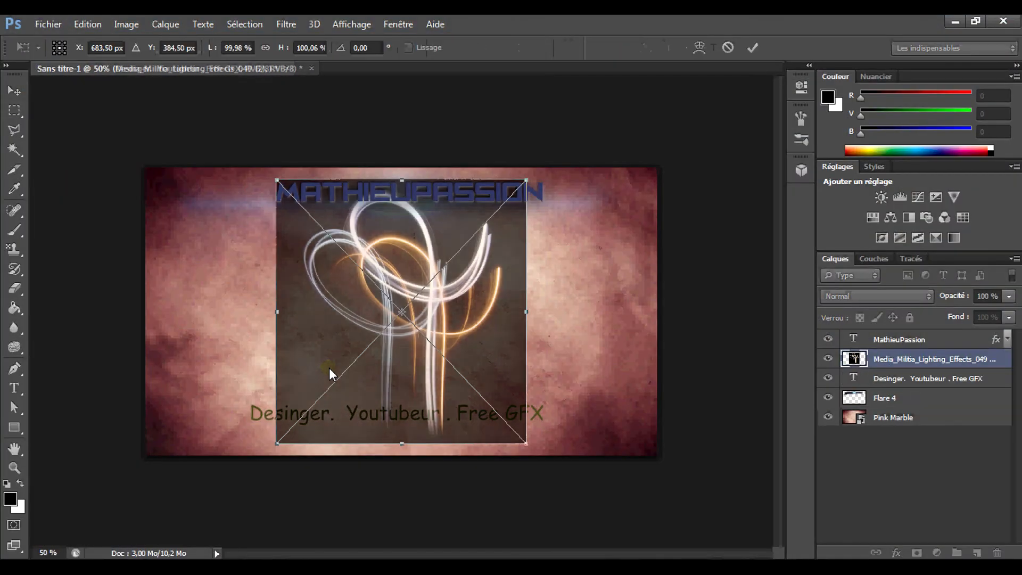
Rotate the placed light-stroke image by 180° and a further quarter turn, to an angle of -90°
{"action": "right_click", "coordinate": [432, 309]}
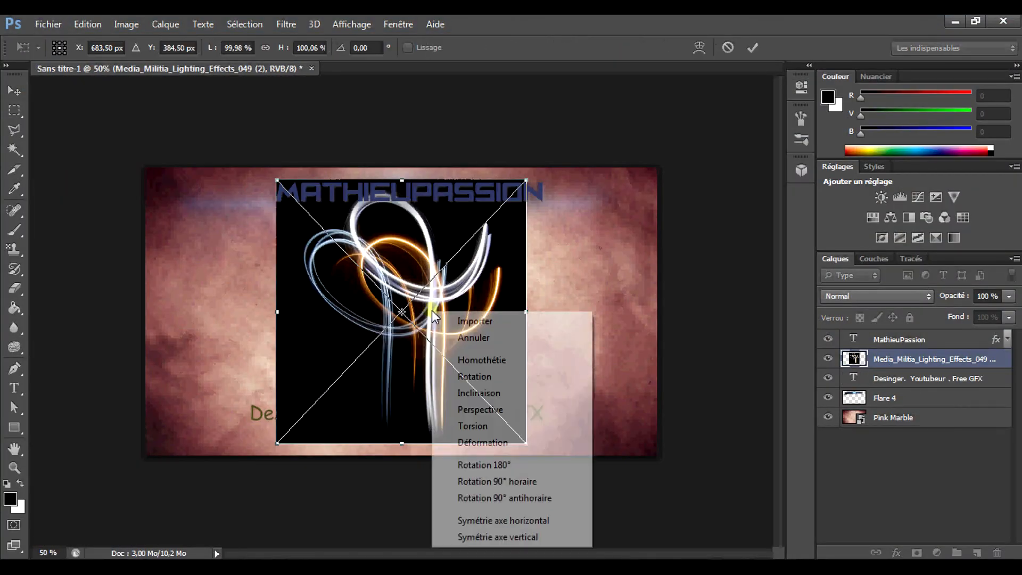
{"action": "left_click", "coordinate": [497, 466]}
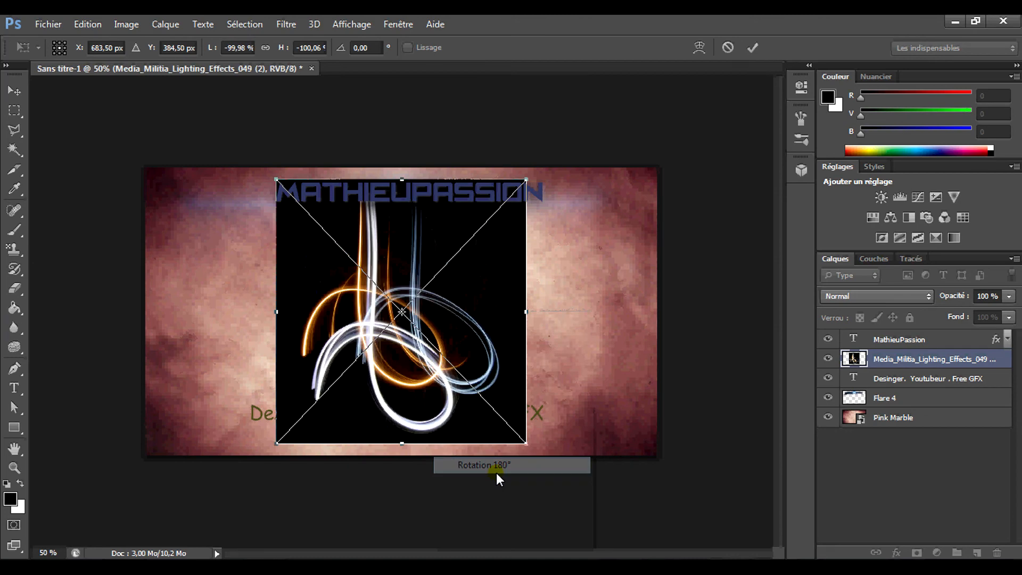
{"action": "right_click", "coordinate": [442, 337]}
{"action": "left_click", "coordinate": [458, 266]}
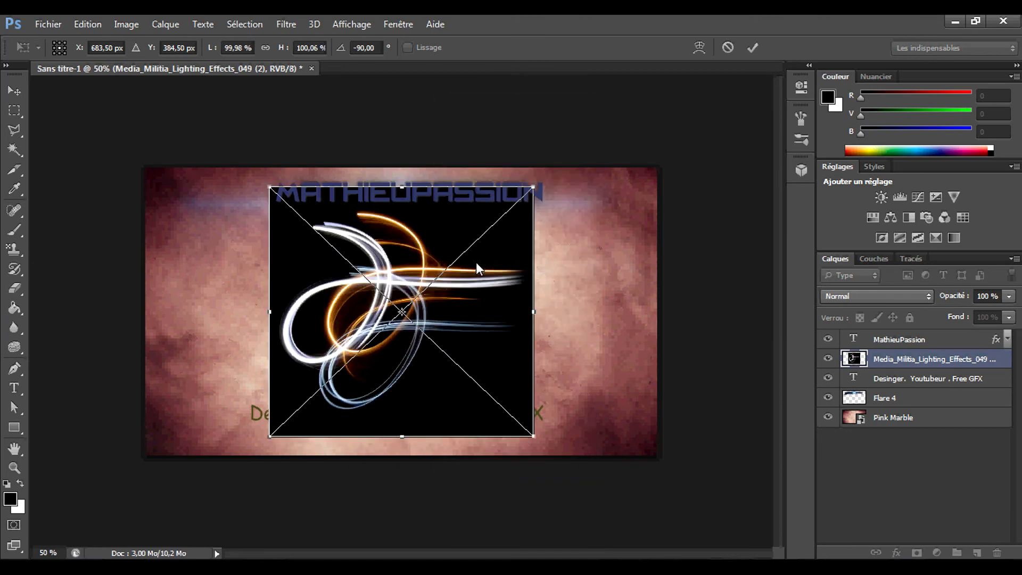
Blend the light-stroke image in Superposition mode and position it over the bottom edge, behind the start of the tagline
{"action": "left_click_drag", "start_coordinate": [449, 303], "coordinate": [443, 398]}
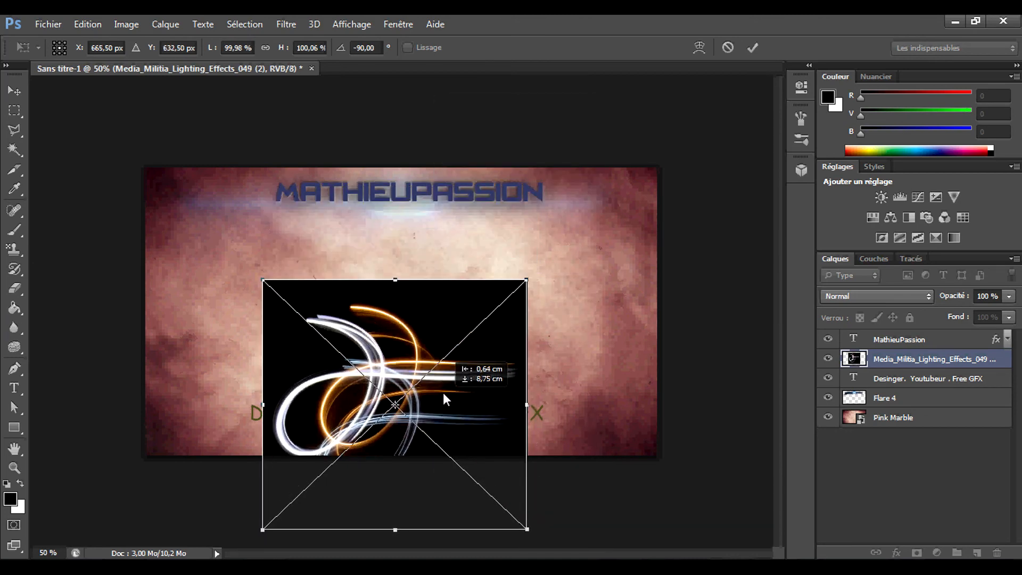
{"action": "left_click", "coordinate": [870, 296]}
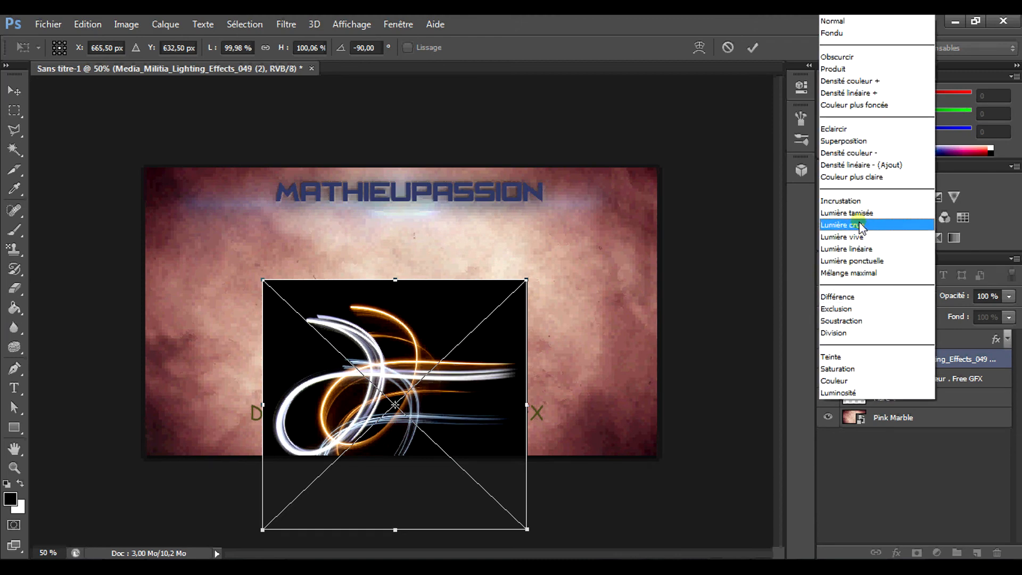
{"action": "left_click", "coordinate": [901, 141]}
{"action": "left_click_drag", "start_coordinate": [445, 347], "coordinate": [413, 407]}
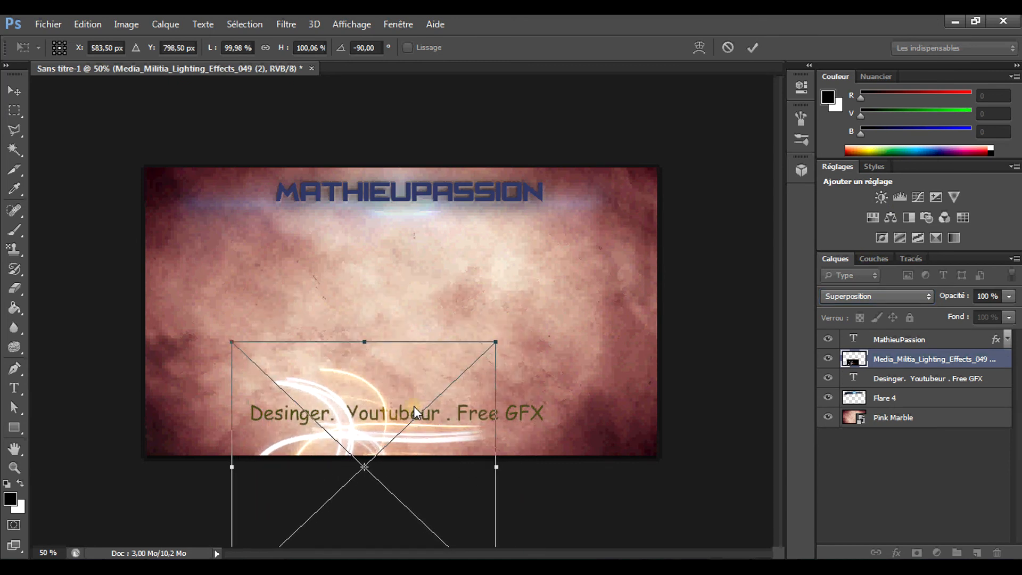
{"action": "key", "text": "Return"}
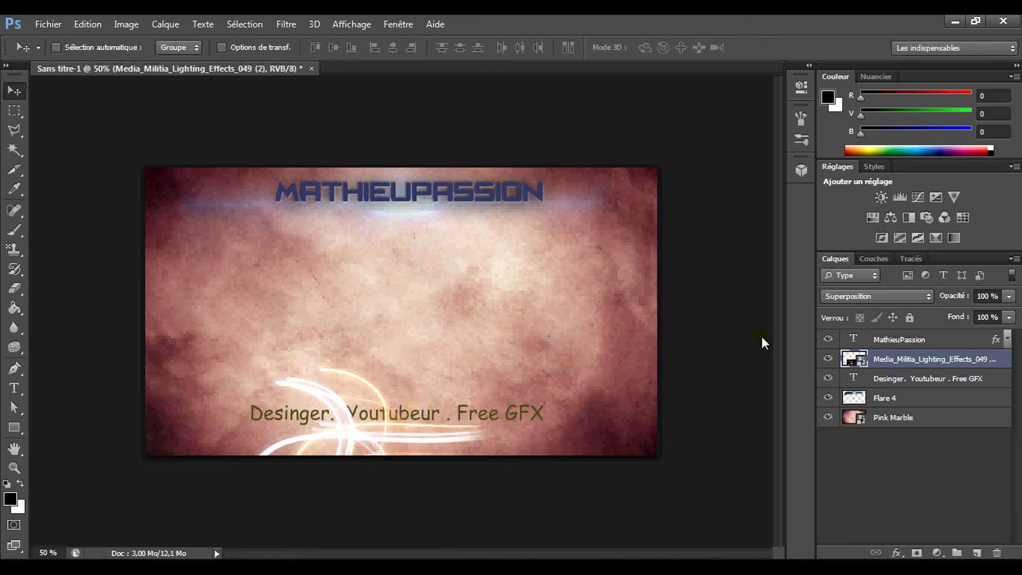
Move the tagline layer above the light-stroke layer and shift the tagline slightly down and to the right
{"action": "left_click_drag", "start_coordinate": [908, 378], "coordinate": [905, 359]}
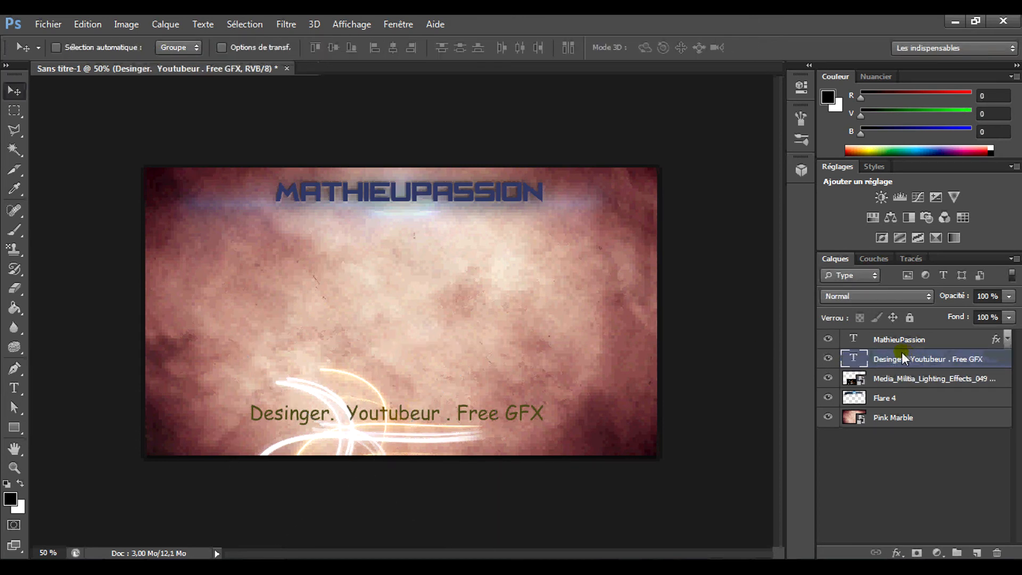
{"action": "left_click_drag", "start_coordinate": [457, 415], "coordinate": [465, 425]}
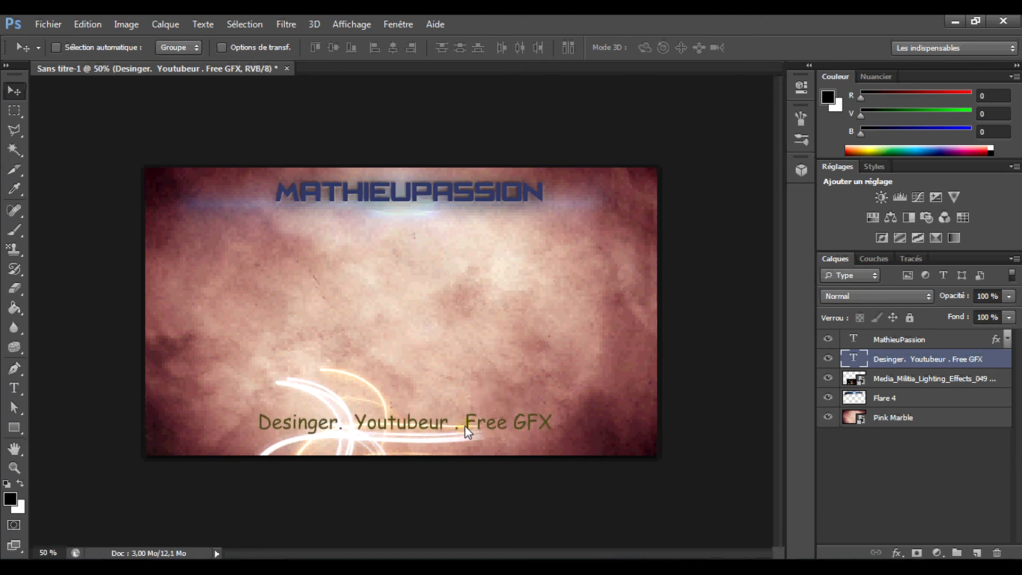
Rasterize the light-stroke layer and soften the ends of its strokes with the Eraser
{"action": "left_click", "coordinate": [924, 378]}
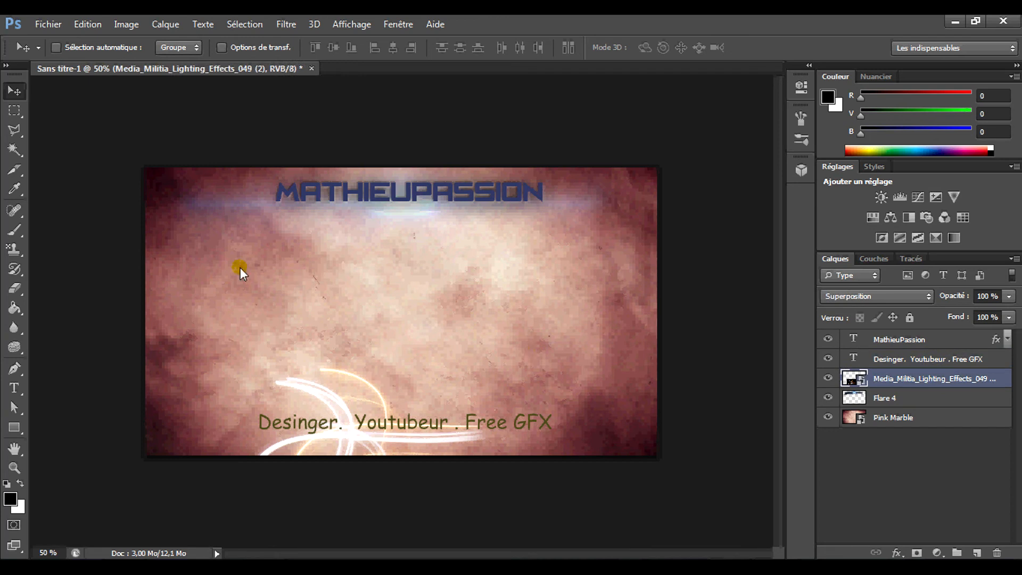
{"action": "left_click", "coordinate": [12, 290]}
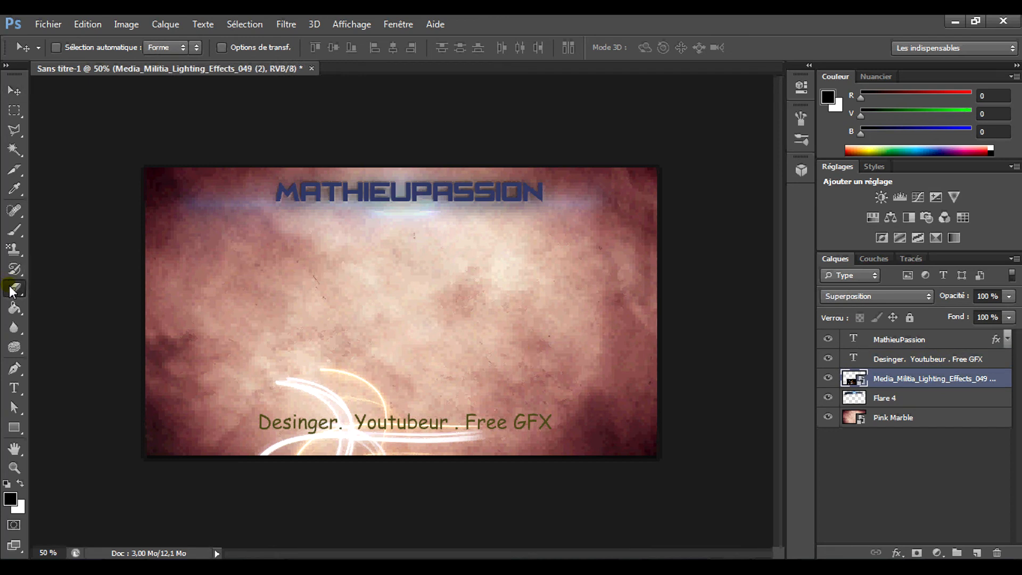
{"action": "left_click", "coordinate": [312, 423]}
{"action": "left_click", "coordinate": [474, 239]}
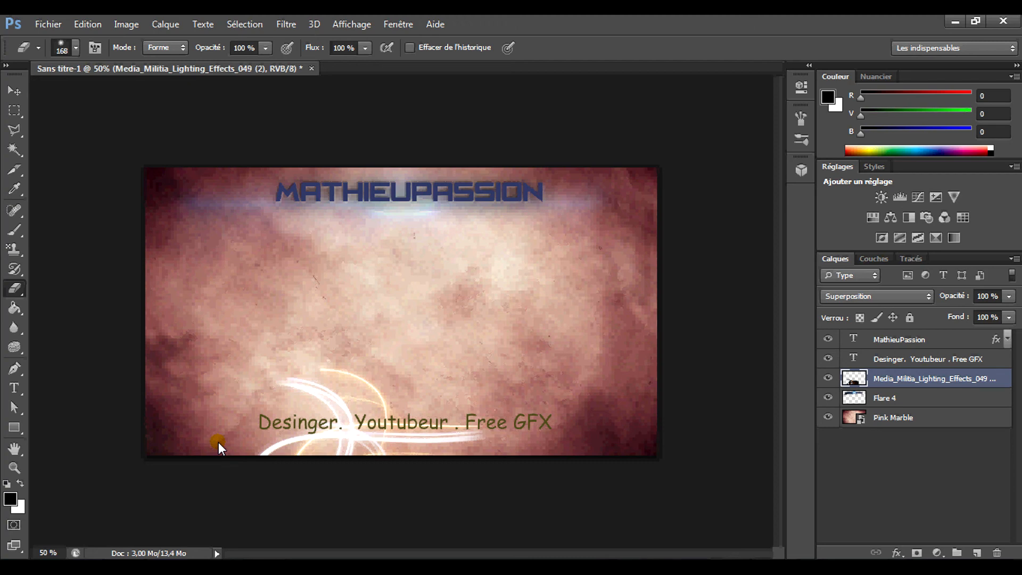
Switch to Windows Explorer and open the Render Abstraits folder inside ressources
{"action": "left_click", "coordinate": [128, 565]}
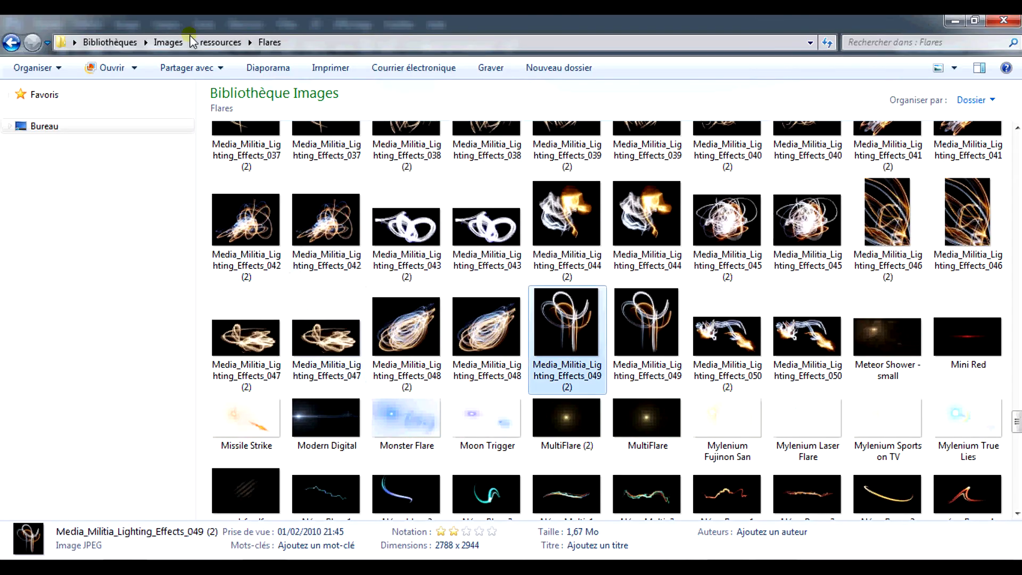
{"action": "left_click", "coordinate": [213, 42]}
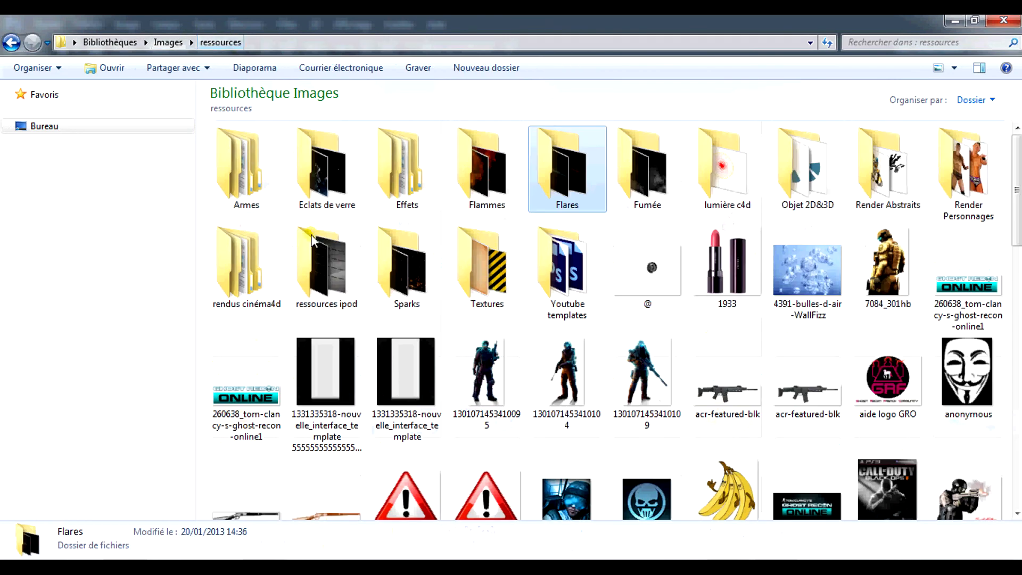
{"action": "left_click", "coordinate": [400, 245]}
{"action": "type", "text": "rose"}
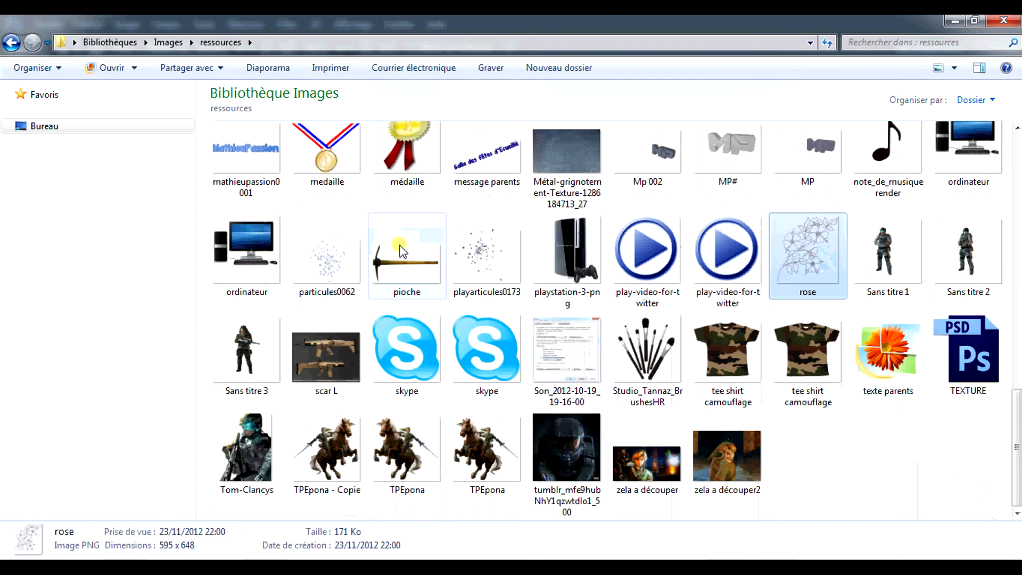
{"action": "type", "text": "r"}
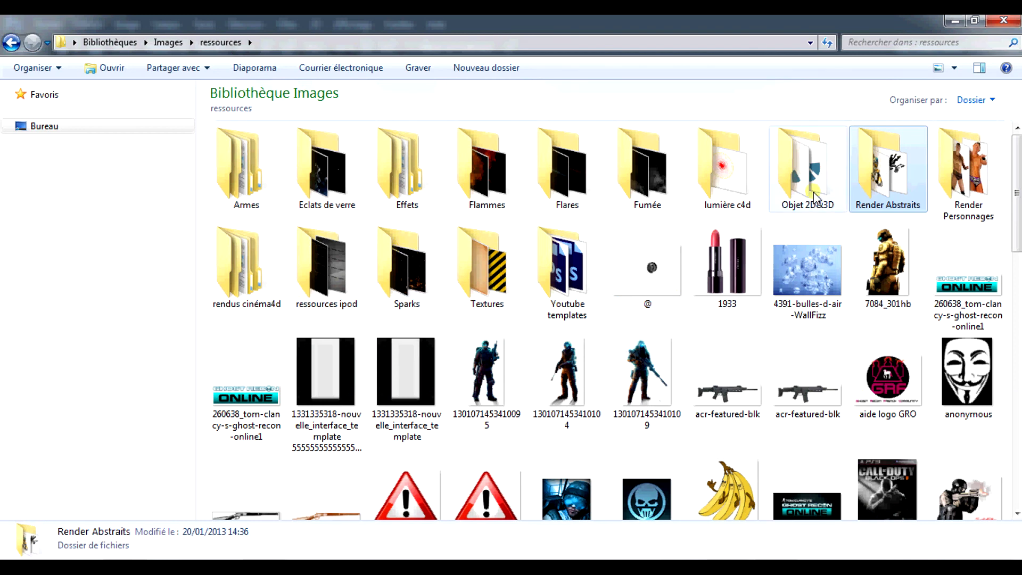
{"action": "double_click", "coordinate": [869, 195]}
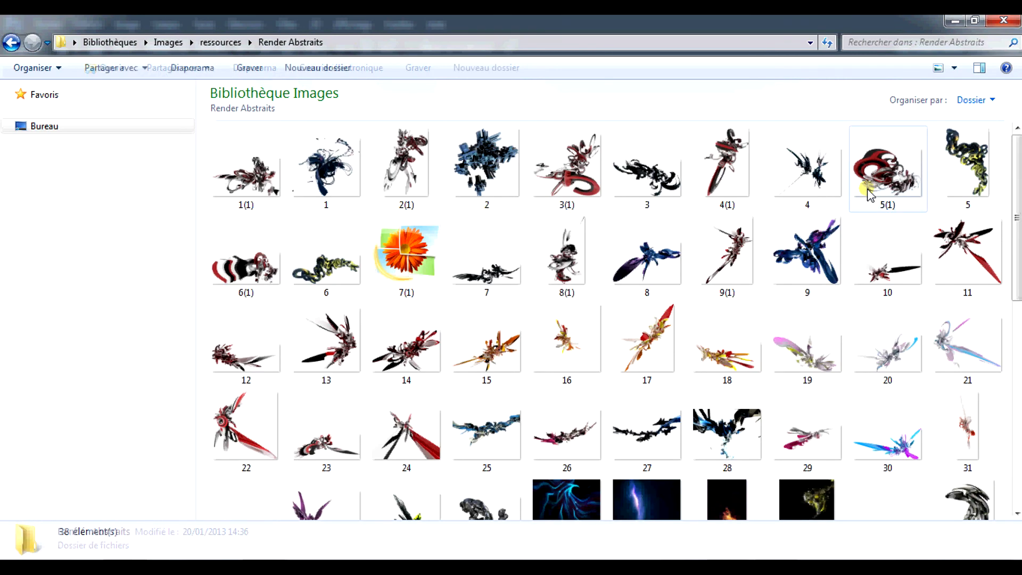
Preview the abstract renders one after another, from image 4 up to image 8, to choose one
{"action": "double_click", "coordinate": [791, 201]}
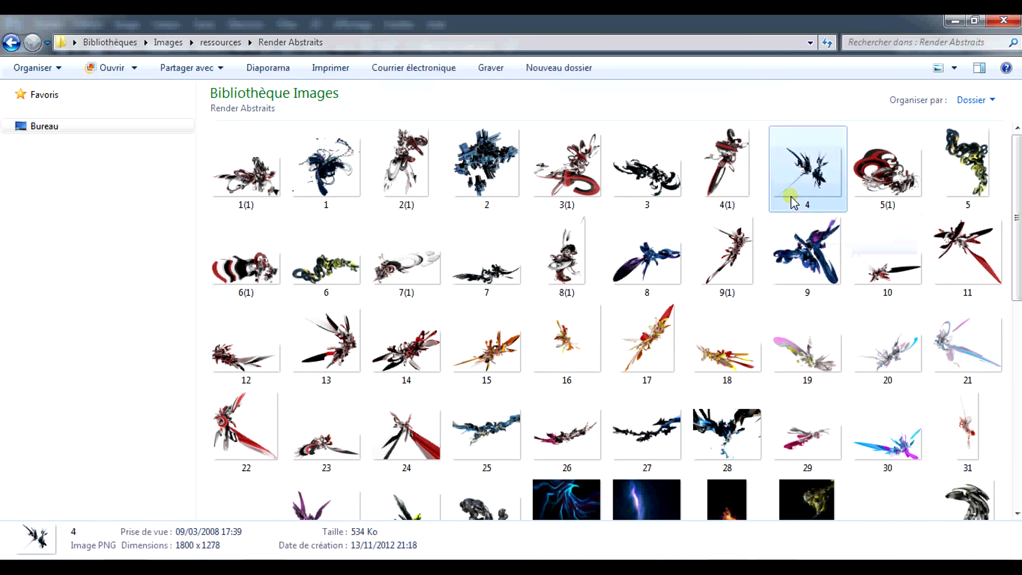
{"action": "key", "text": "Right"}
{"action": "key", "text": "Right"}
{"action": "key", "text": "Right"}
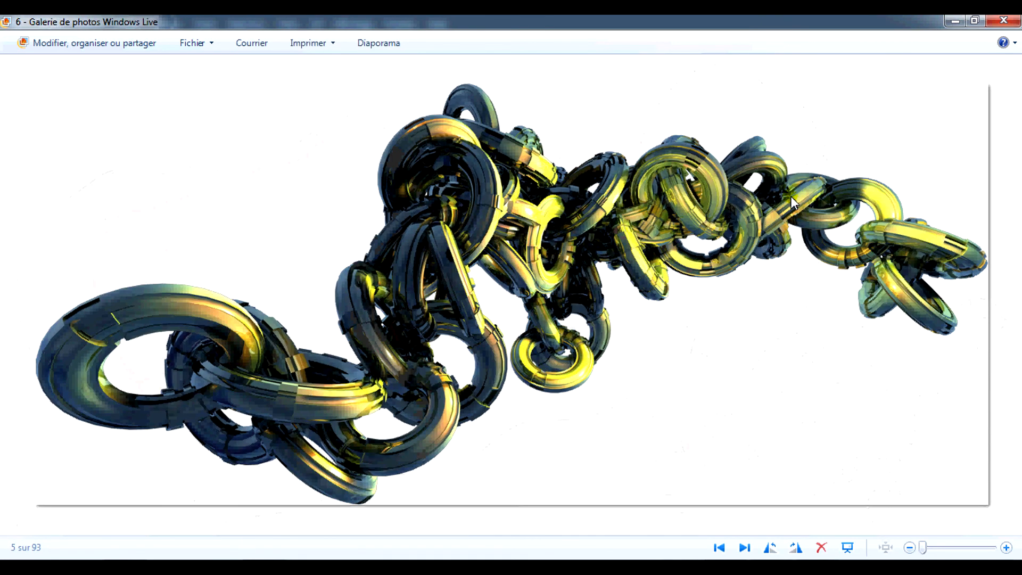
{"action": "key", "text": "Right"}
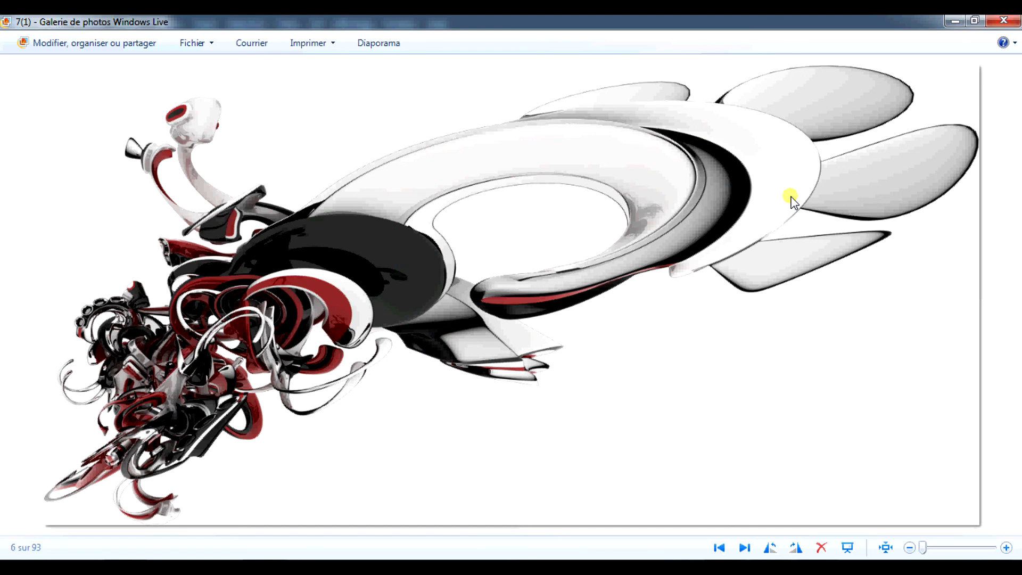
{"action": "key", "text": "Right"}
{"action": "key", "text": "Right"}
{"action": "key", "text": "Right"}
{"action": "key", "text": "Right"}
{"action": "key", "text": "Left"}
{"action": "left_click", "coordinate": [1004, 21]}
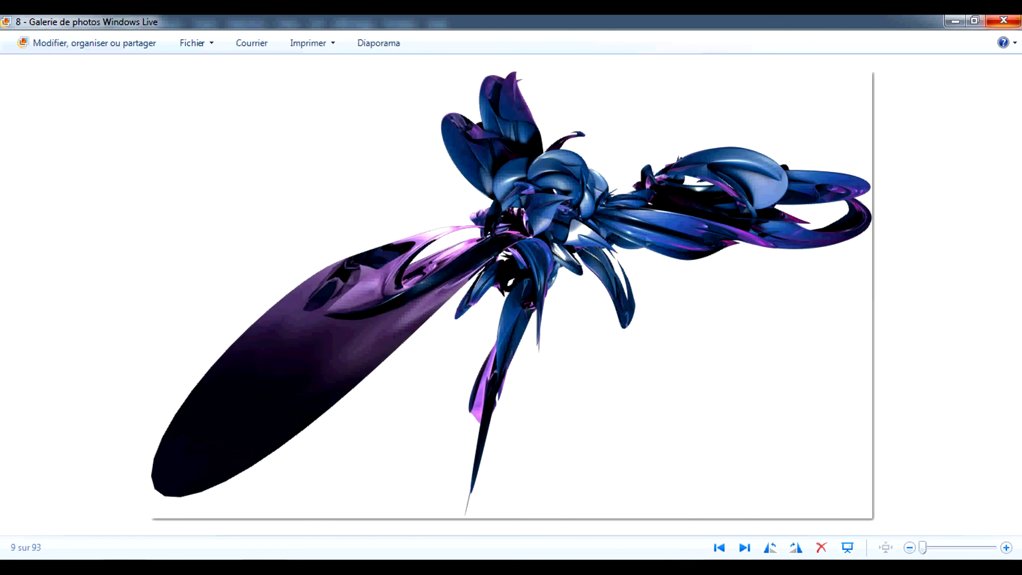
Place abstract render 8 in the Photoshop image and undo a first attempt at shrinking it
{"action": "left_click_drag", "start_coordinate": [637, 232], "coordinate": [382, 362]}
{"action": "left_click", "coordinate": [638, 247]}
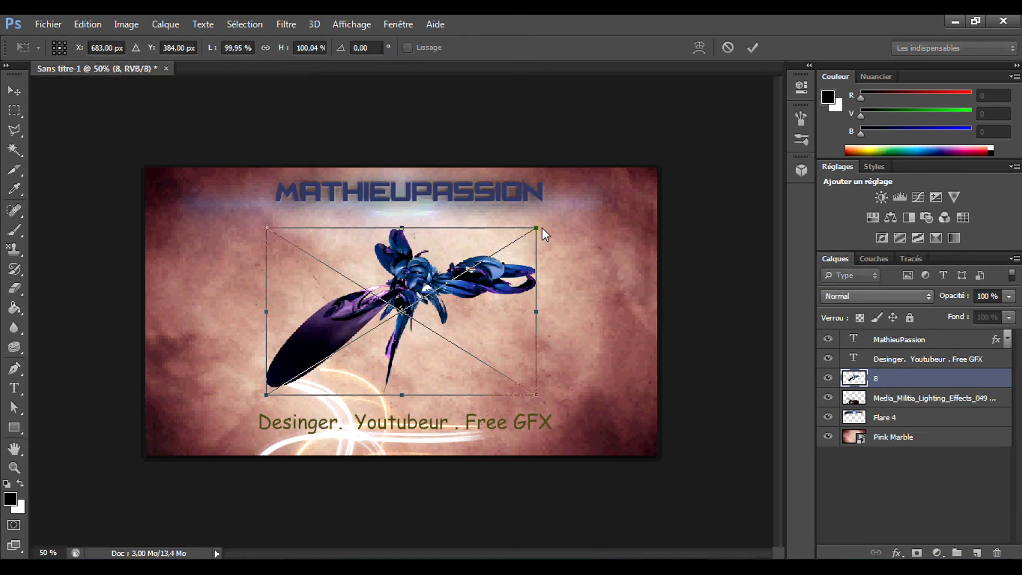
{"action": "left_click_drag", "start_coordinate": [537, 227], "coordinate": [518, 280]}
{"action": "key", "text": "ctrl+z"}
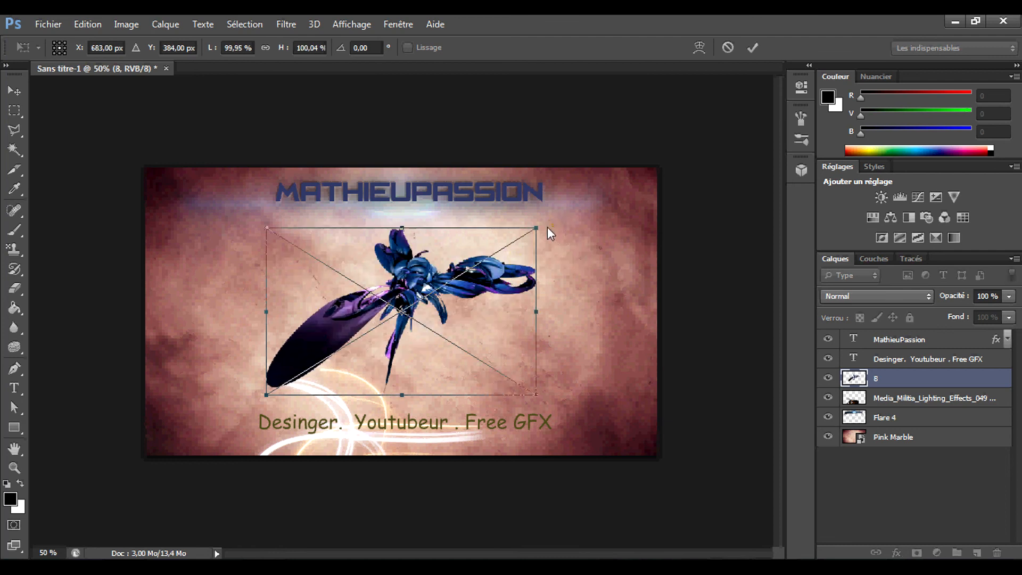
Scale the render proportionally to about 81% and centre it between the title and the tagline
{"action": "left_click_drag", "start_coordinate": [538, 227], "coordinate": [501, 290]}
{"action": "key", "text": "ctrl+z"}
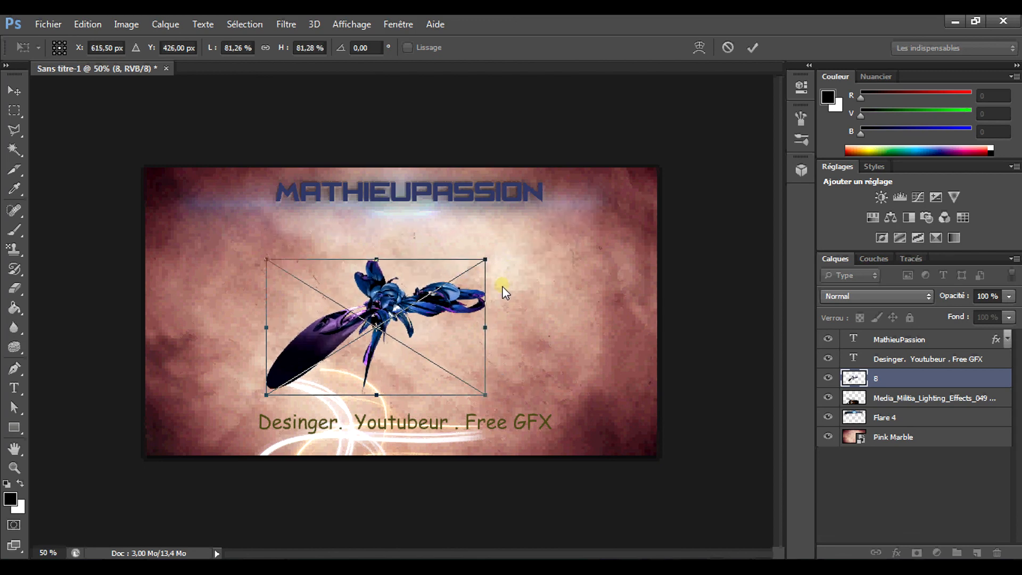
{"action": "left_click_drag", "start_coordinate": [401, 293], "coordinate": [421, 265]}
{"action": "key", "text": "e"}
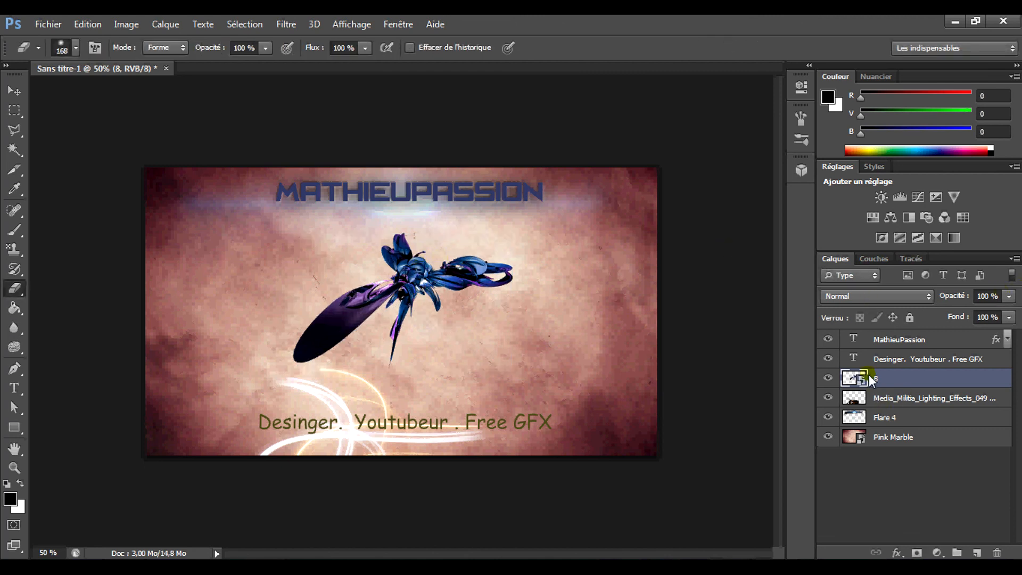
Move layer 8 directly above the Pink Marble background and lower its opacity to 72%
{"action": "left_click_drag", "start_coordinate": [873, 375], "coordinate": [889, 432]}
{"action": "left_click", "coordinate": [1009, 297]}
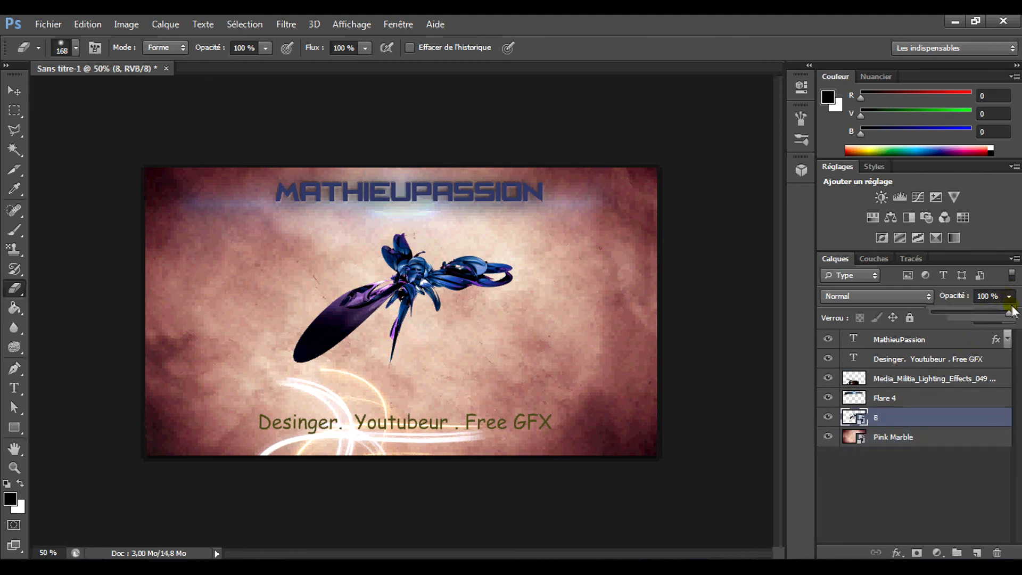
{"action": "left_click_drag", "start_coordinate": [1010, 318], "coordinate": [987, 315]}
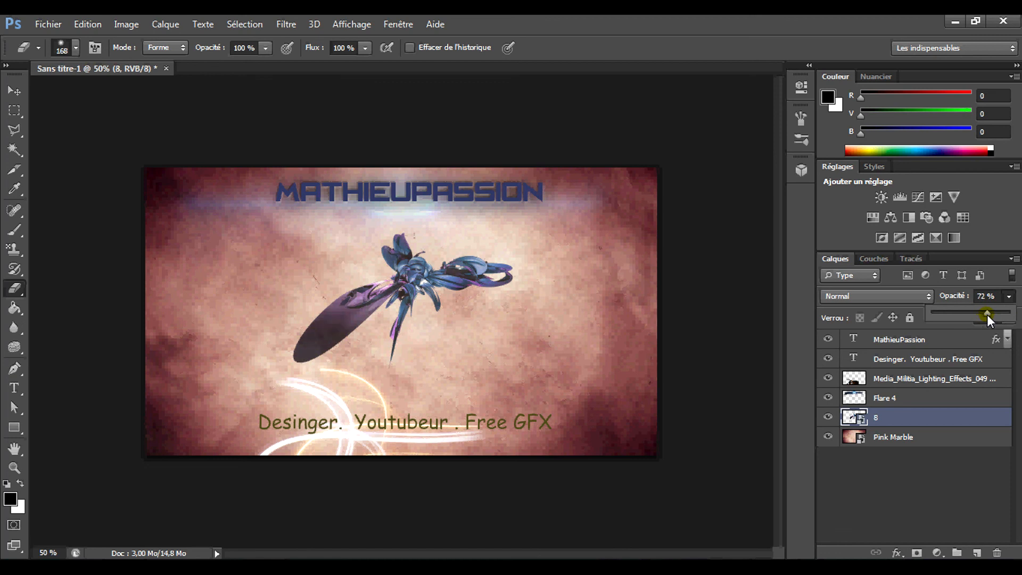
{"action": "left_click", "coordinate": [1009, 297]}
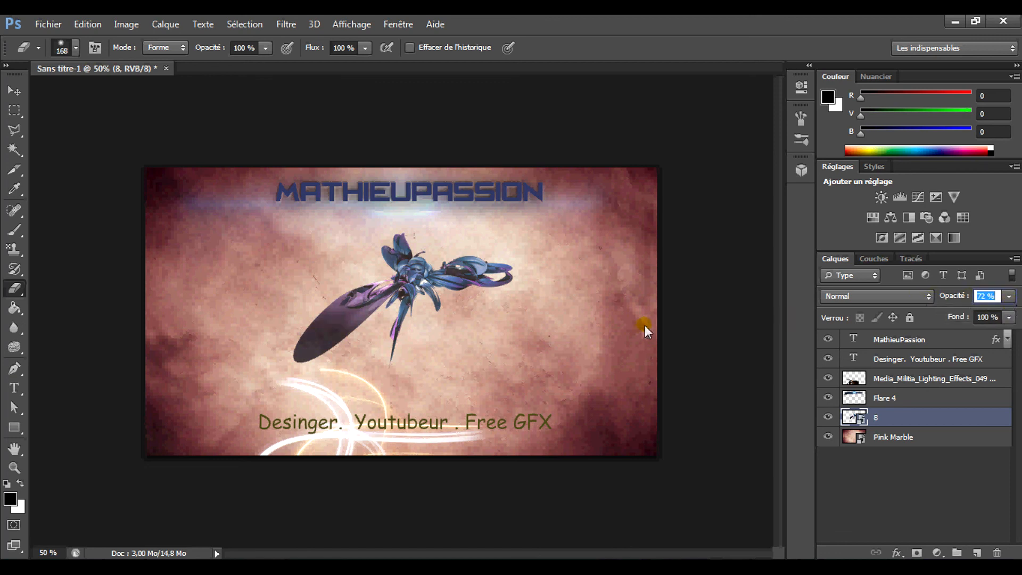